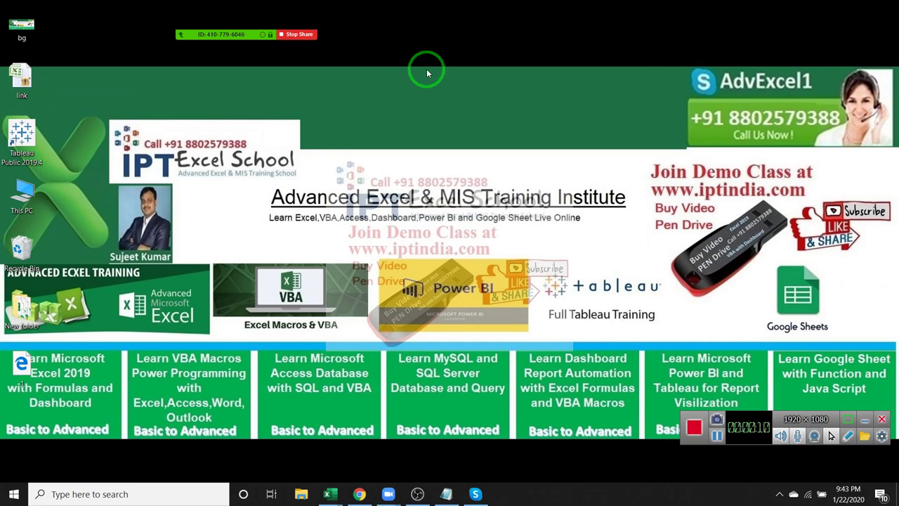
Open a new Chrome tab, allow the Zoom attendee to record, and type 'dr' in the address bar
left_click(359, 493)
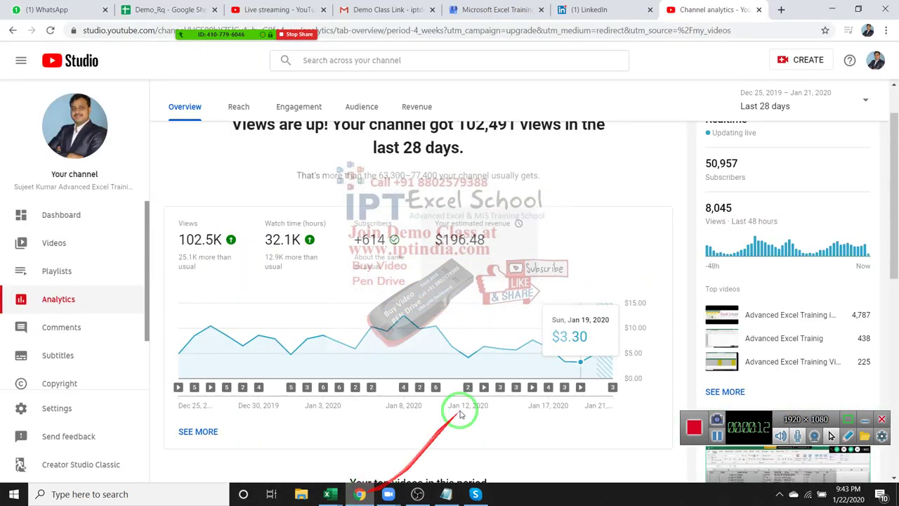
left_click(780, 10)
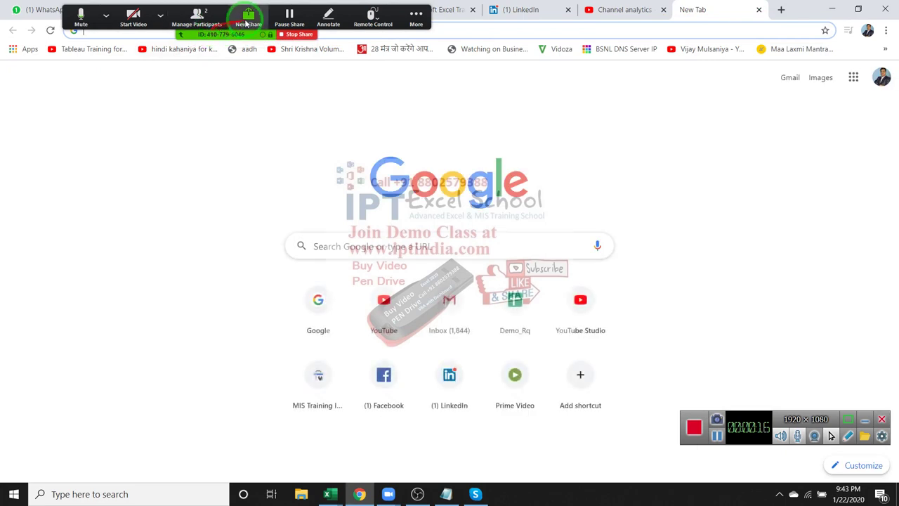
left_click(198, 18)
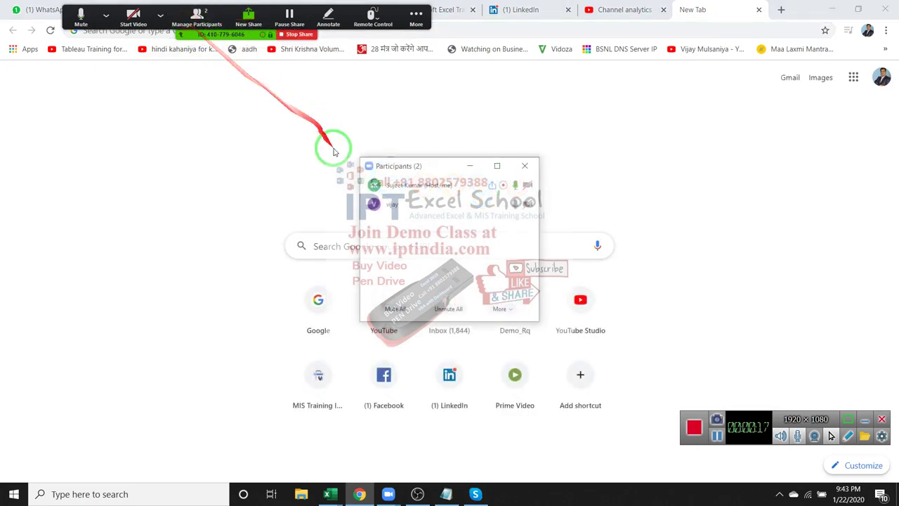
left_click(519, 204)
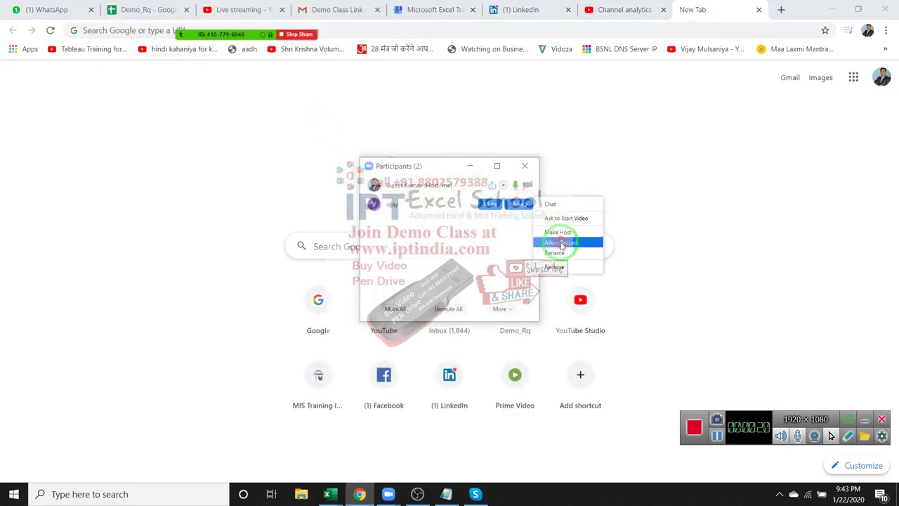
left_click(560, 243)
left_click(525, 166)
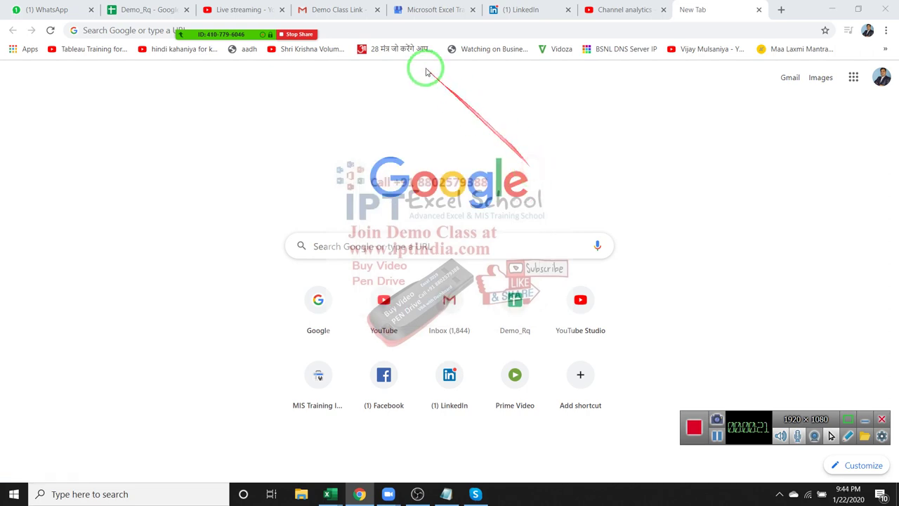
left_click(388, 30)
type("drive.google.com/drive/my-drive")
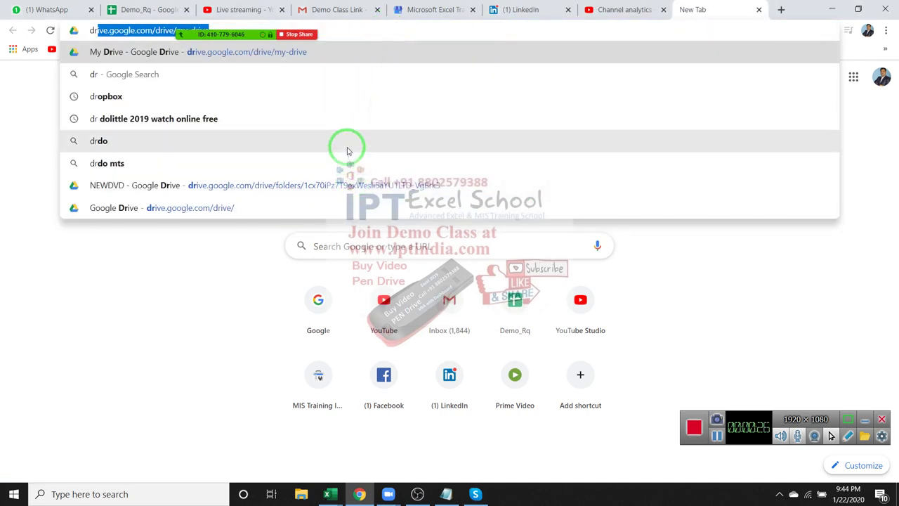
Load Google Drive and open the 'Traffic source 2019-12-21_2020-01-18' spreadsheet from Quick Access
key("Return")
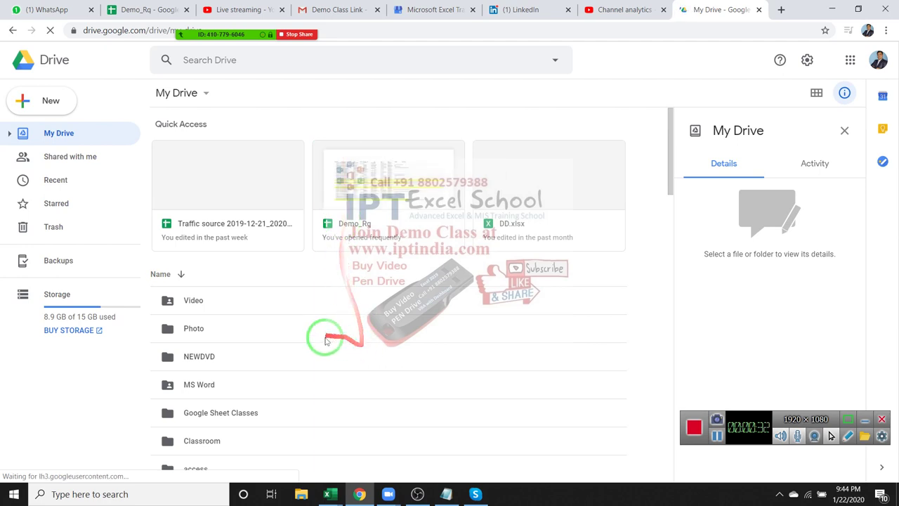
left_click(213, 199)
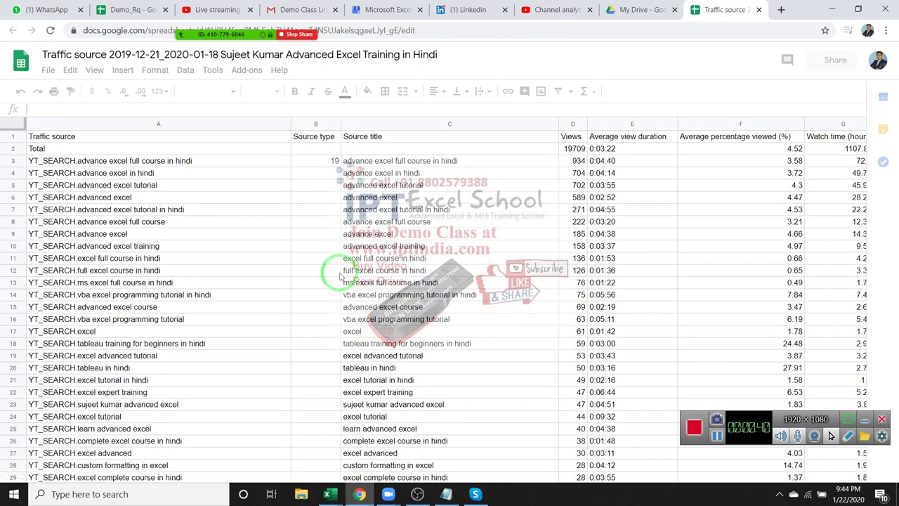
Delete the stray 19 from B3 on the Table data sheet and review the column A sources
left_click_drag(362, 386, 246, 231)
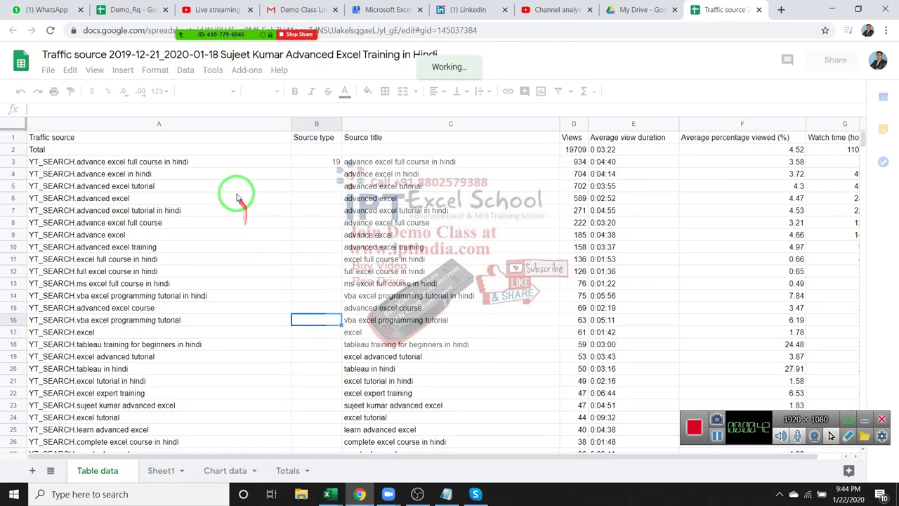
left_click(319, 162)
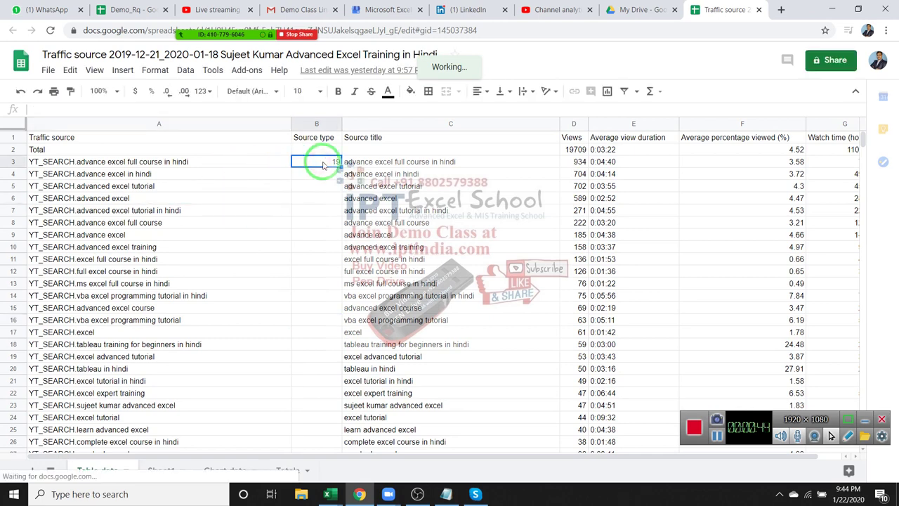
key("Delete")
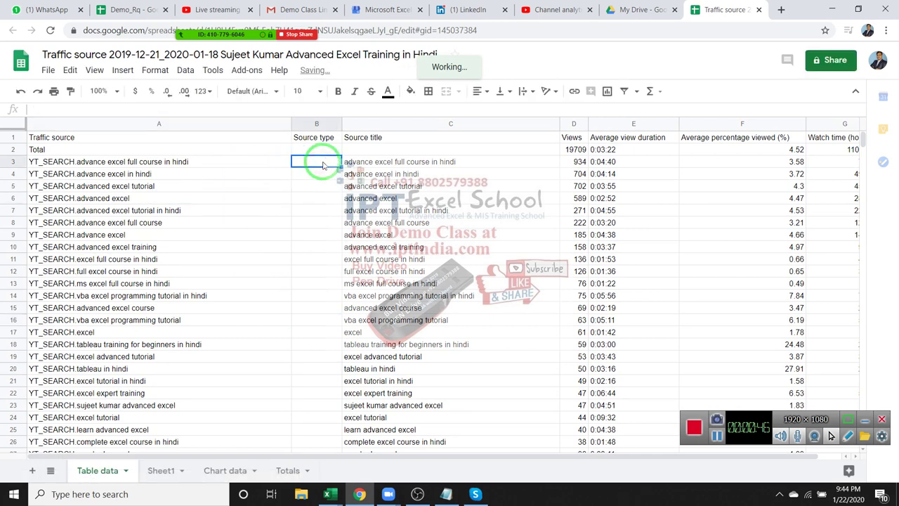
key("Left")
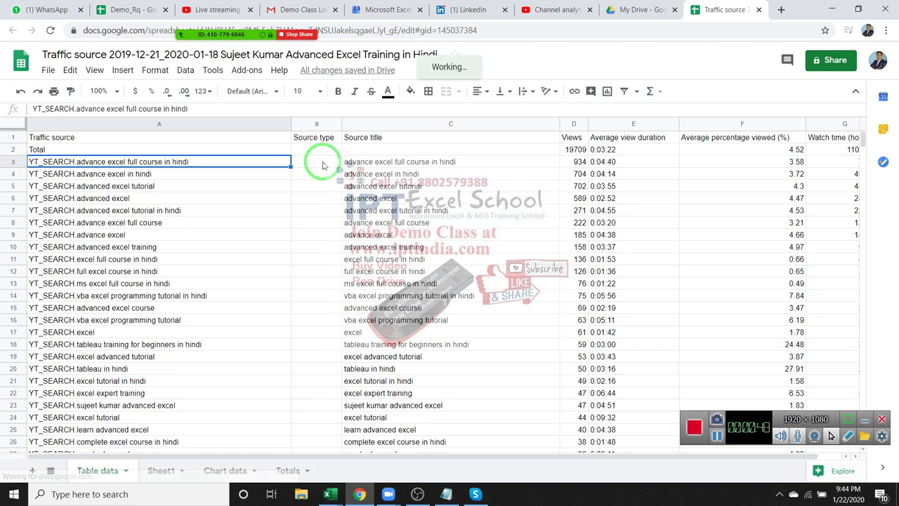
key("Up")
key("Down")
key("Down")
key("Down")
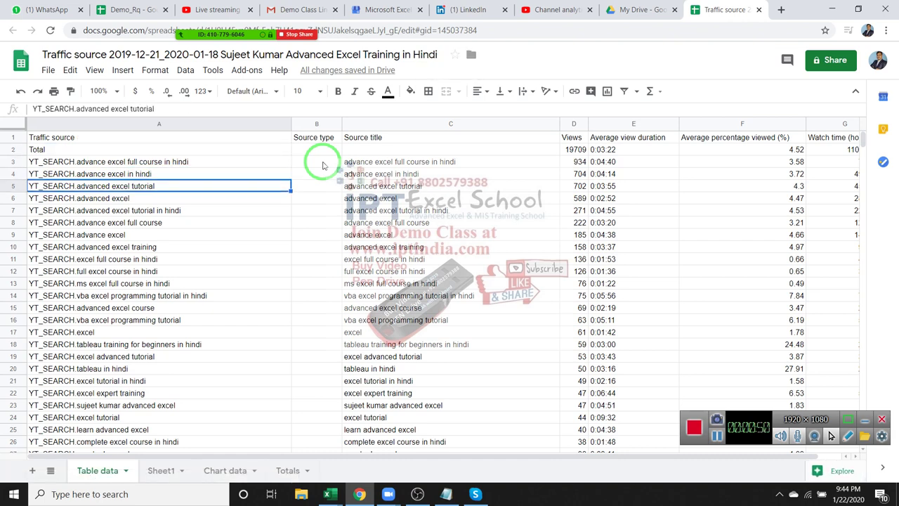
Switch to Sheet1 and select all of its cells
scroll(224, 408, "down", 7)
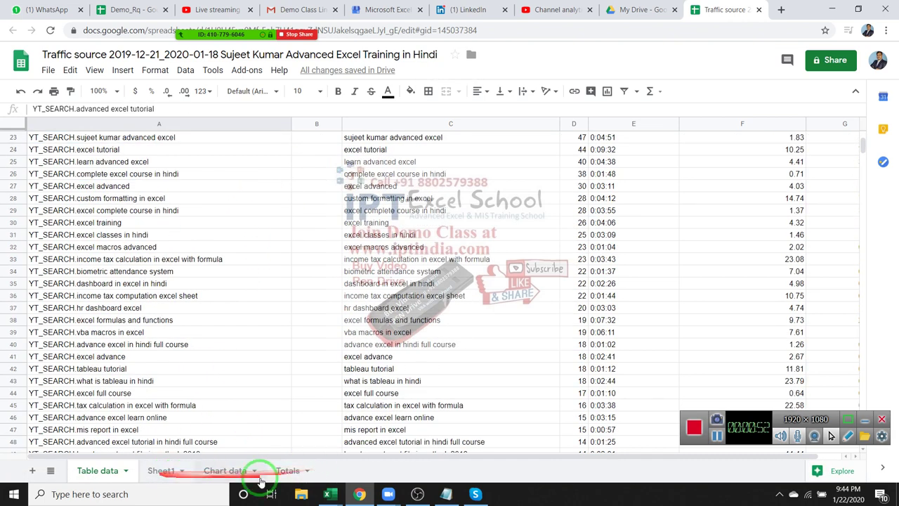
left_click(166, 470)
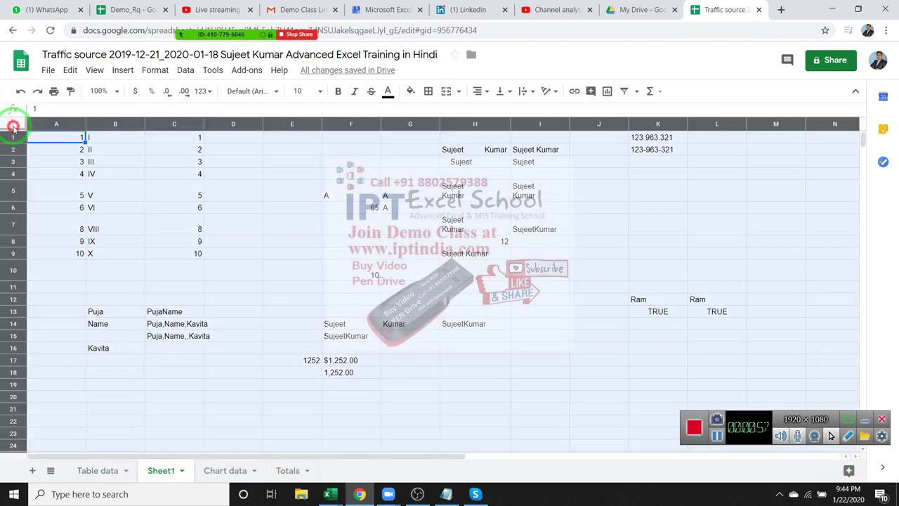
left_click(13, 125)
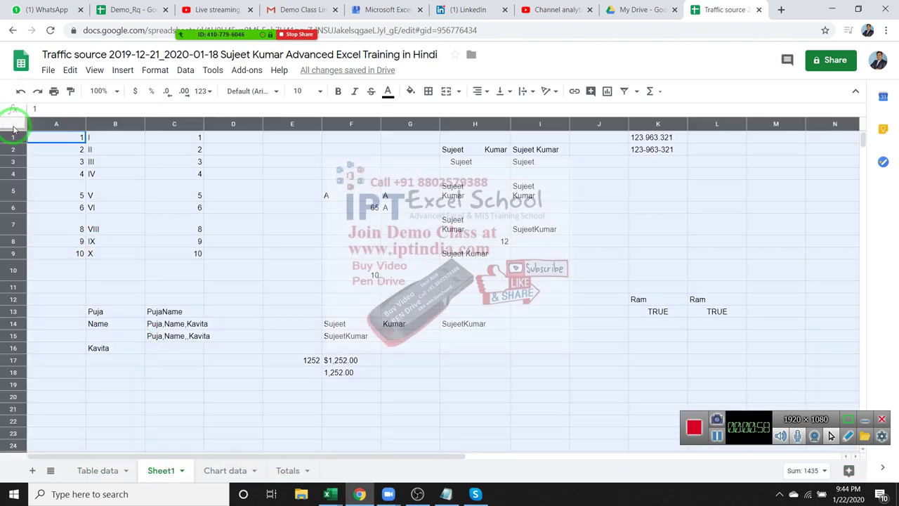
Clear Sheet1 and enter 452.369.315 in B4
key("Delete")
left_click(126, 183)
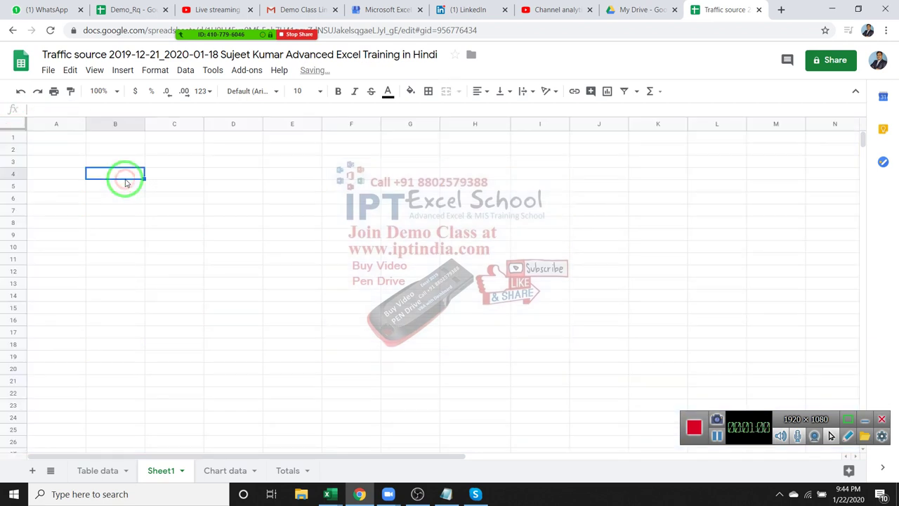
type("Sujeet")
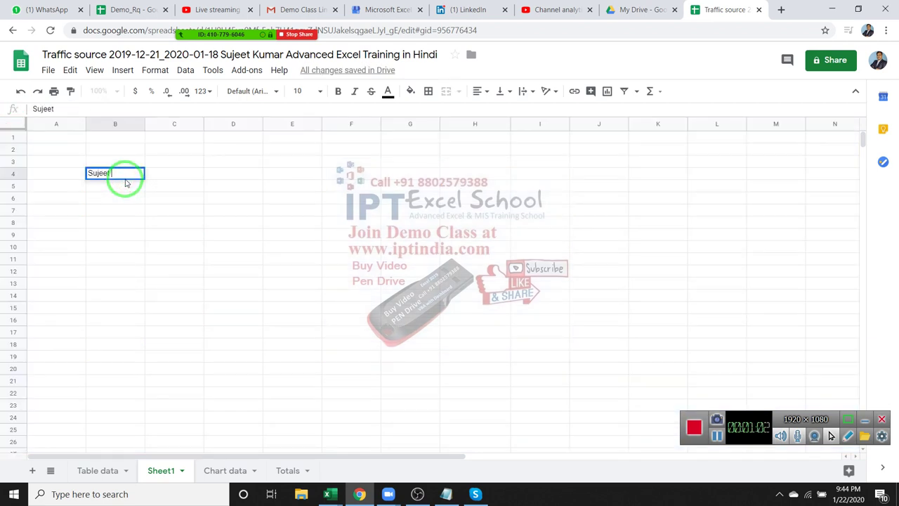
type(" Kuma``")
key("Escape")
type("452.3")
type("69.3")
type("15")
key("Return")
key("Up")
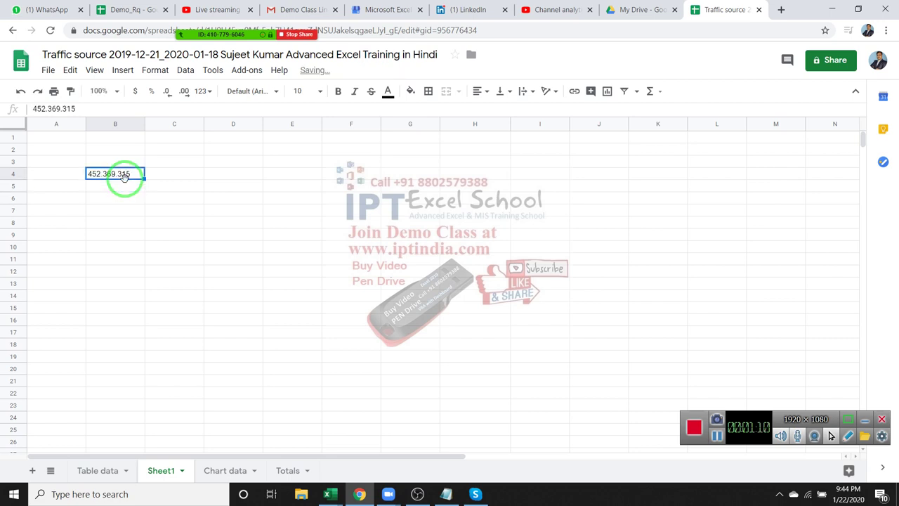
key("Right")
Enter =LEFT(B4,3) in C4 so it shows 452
type("=le")
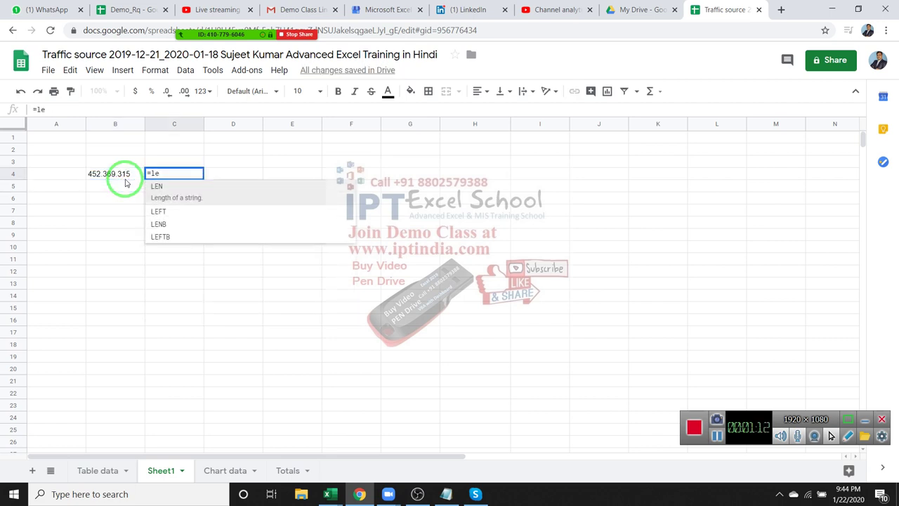
type("f")
key("Tab")
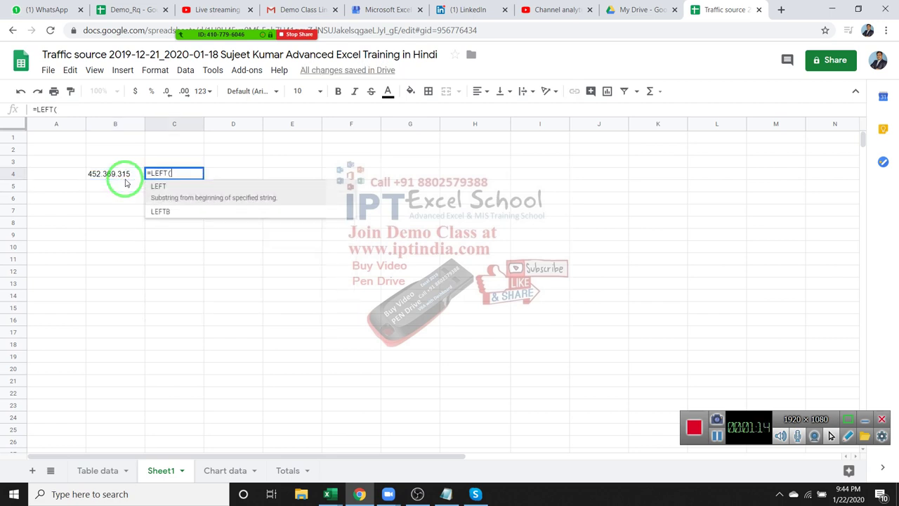
key("Left")
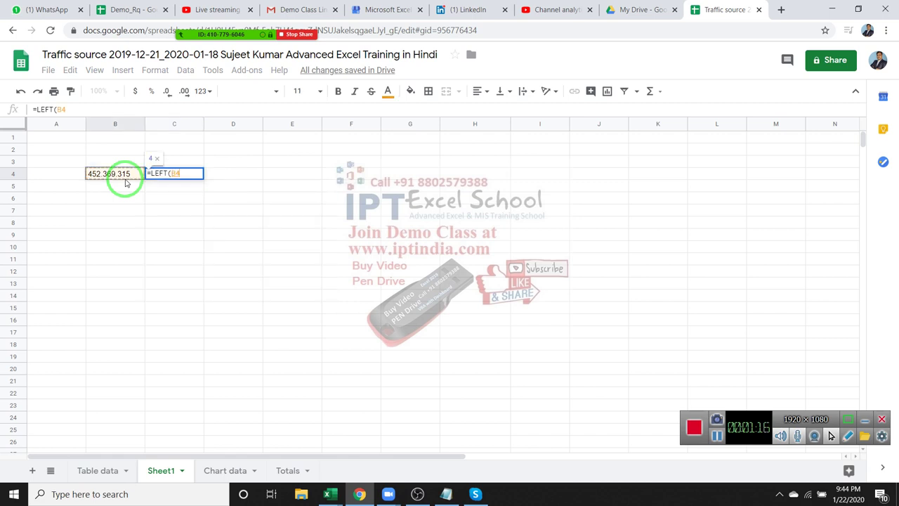
type(",1")
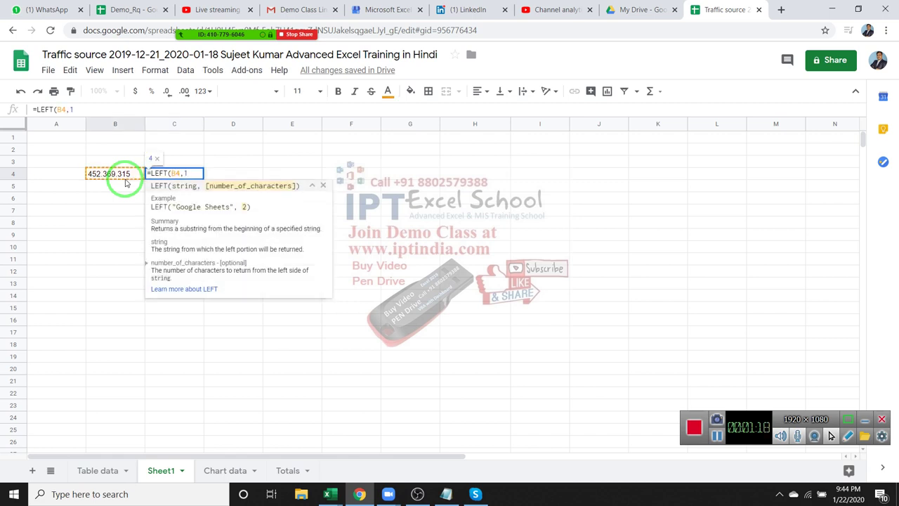
key("BackSpace")
type("3")
key("Return")
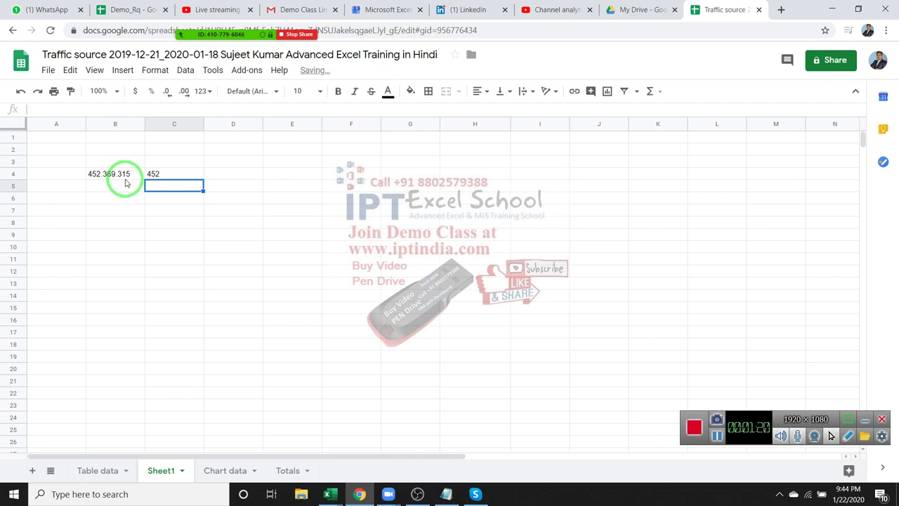
key("Up")
key("Right")
Enter =RIGHT(B4,3) in D4 so it returns 315
type("=ri")
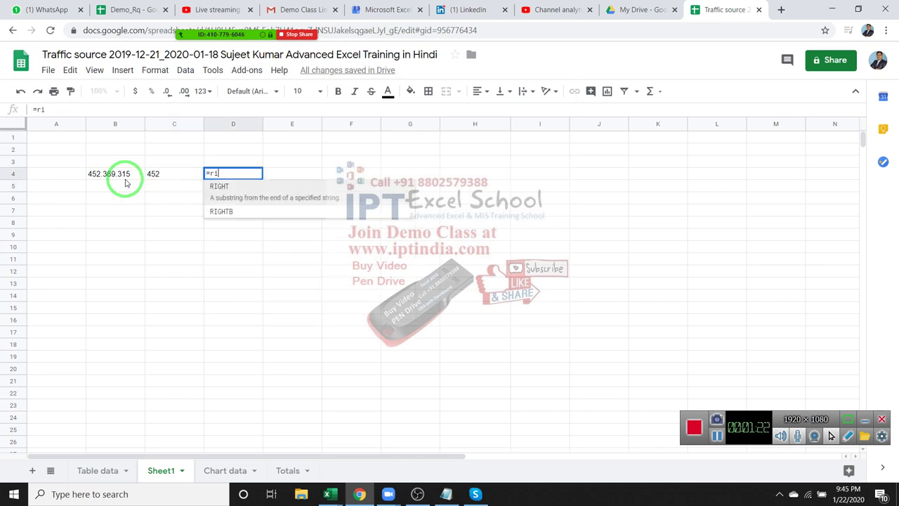
key("Tab")
key("Left")
key("Left")
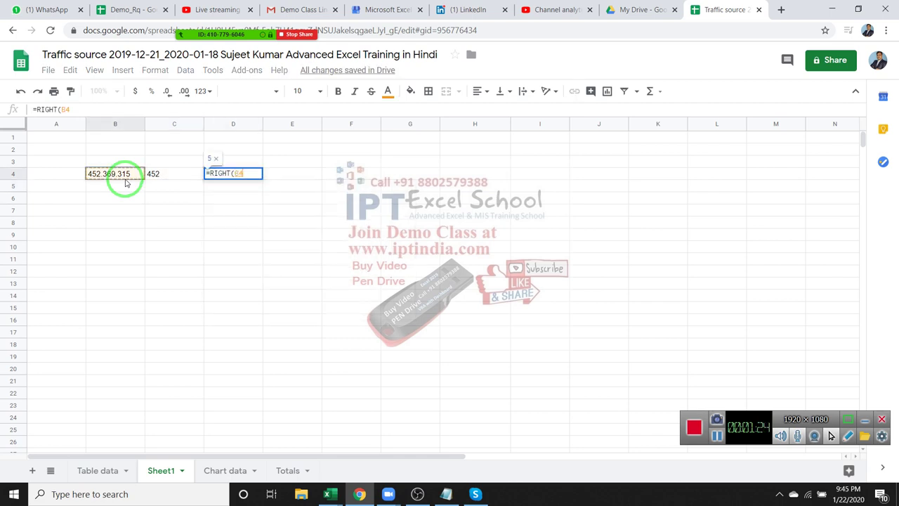
type(",3")
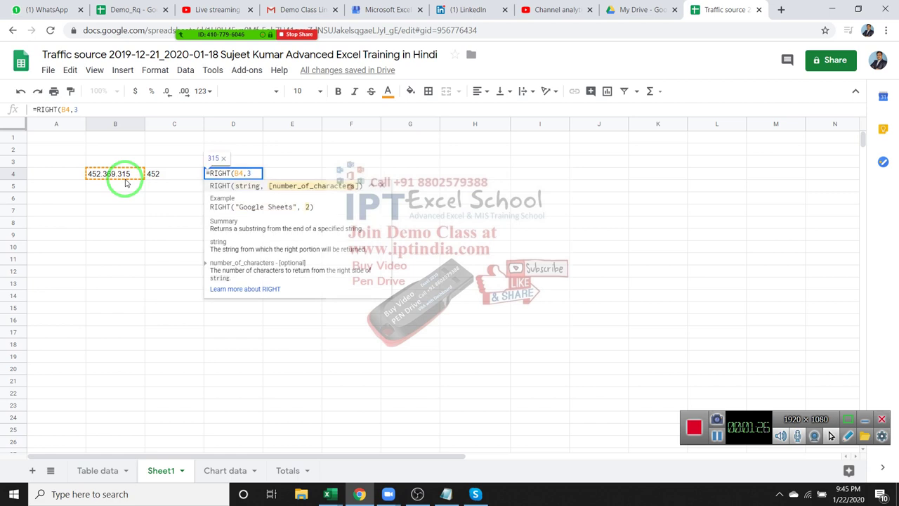
type(")")
key("Return")
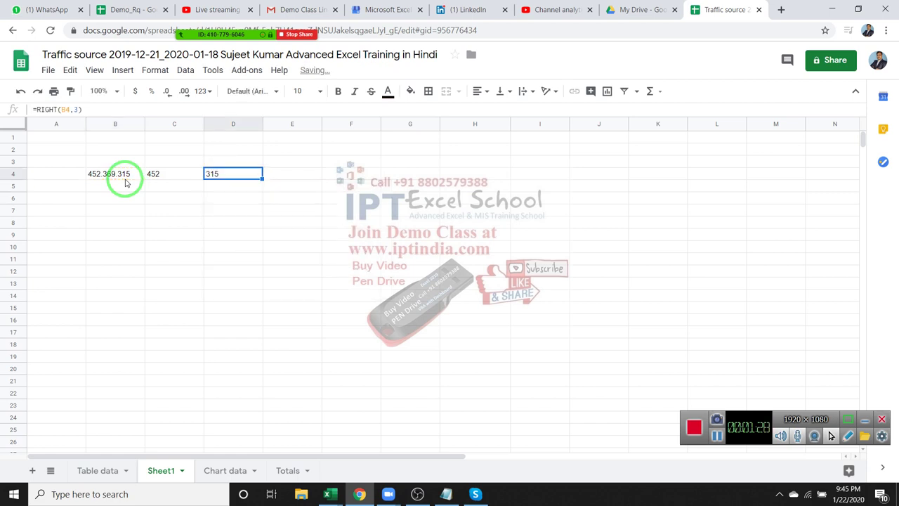
Copy D4, clear it, then restore the 315 result with undo
key("Up")
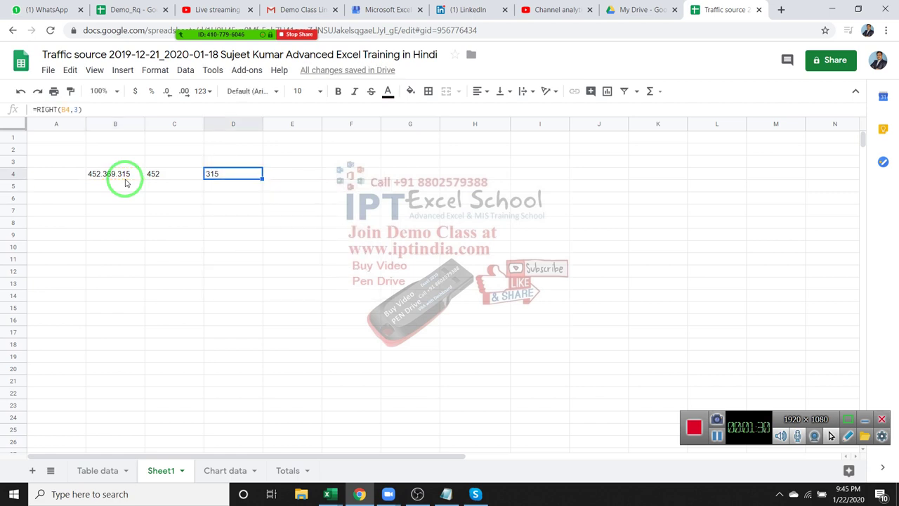
key("ctrl+c")
key("Right")
key("Return")
key("Escape")
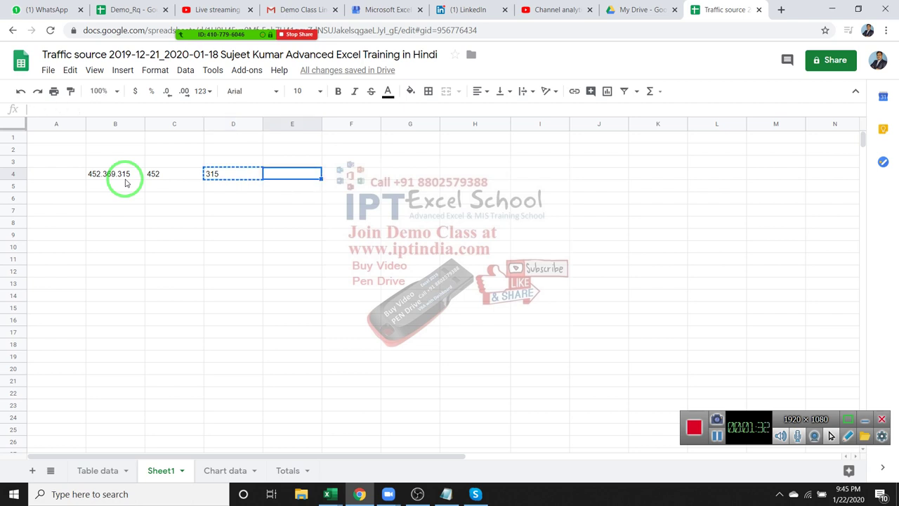
key("Delete")
key("Left")
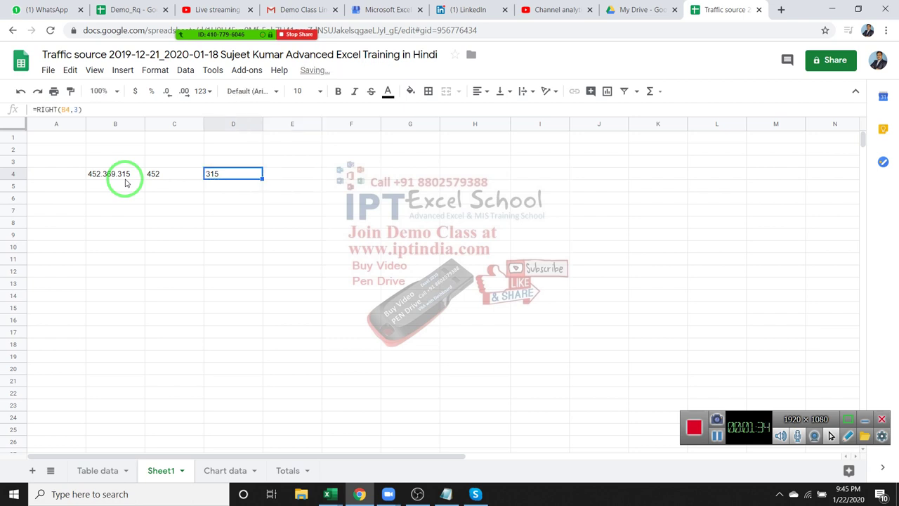
key("ctrl+c")
key("Right")
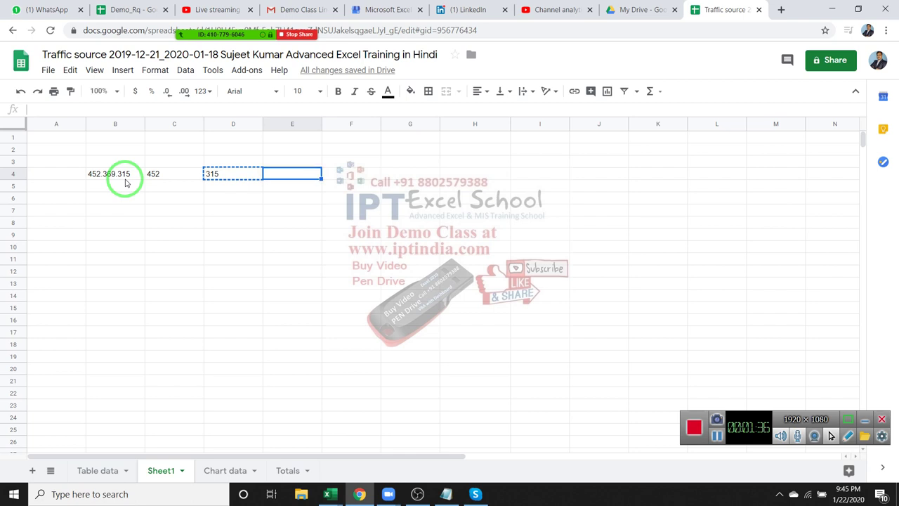
key("Left")
key("Delete")
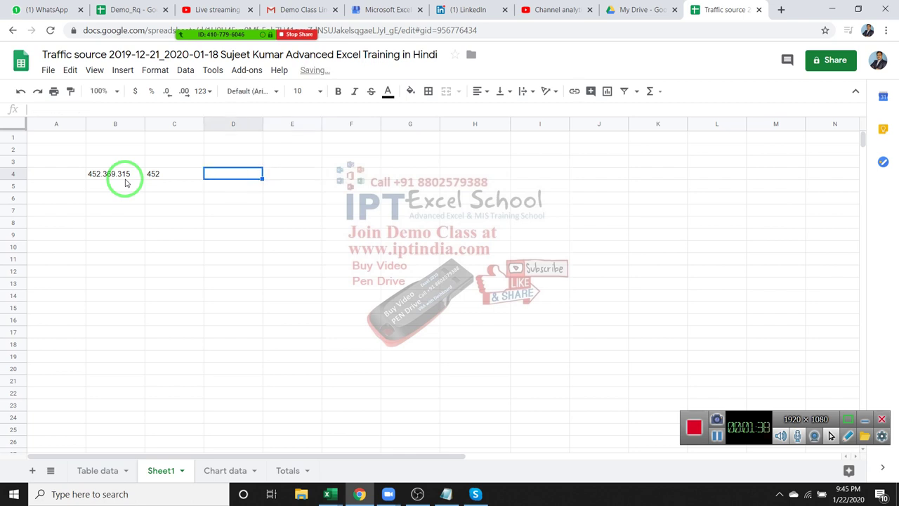
key("ctrl+z")
key("Down")
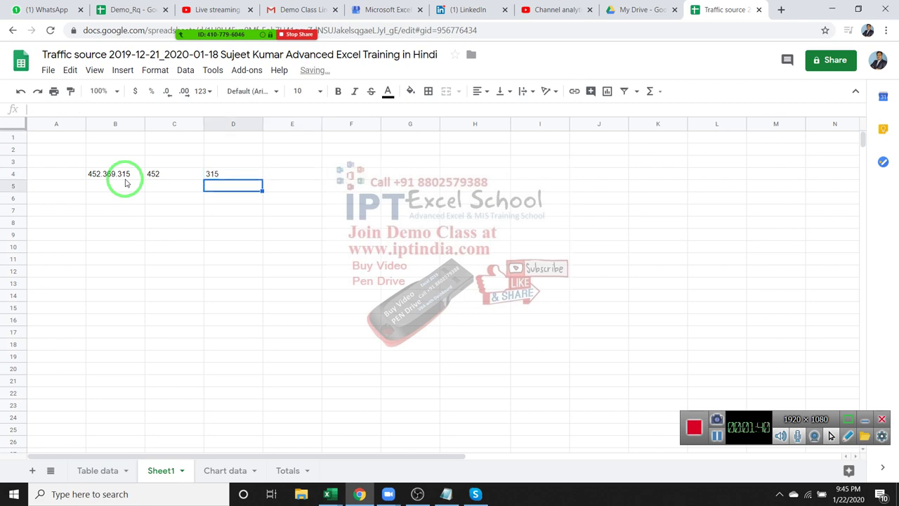
key("Left")
Enter =MID(B4,5,3) in C5 to return the middle group 369
type("=mid")
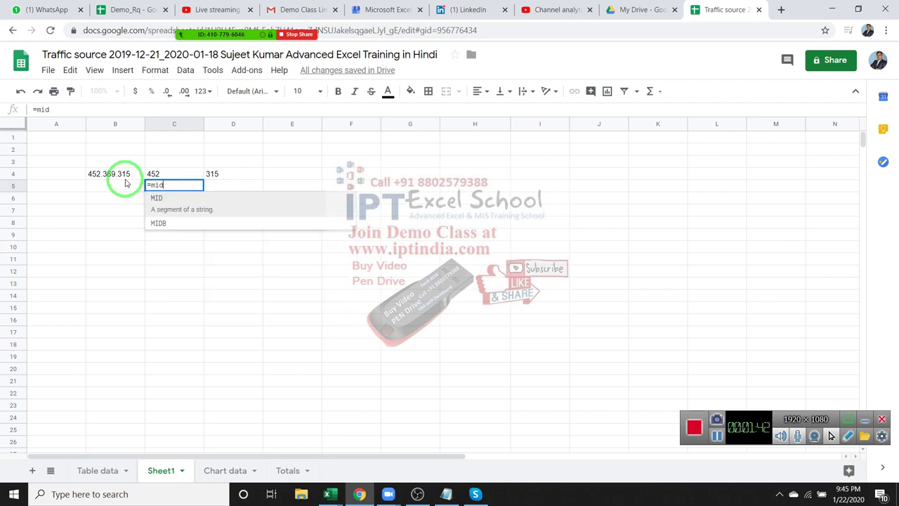
key("Tab")
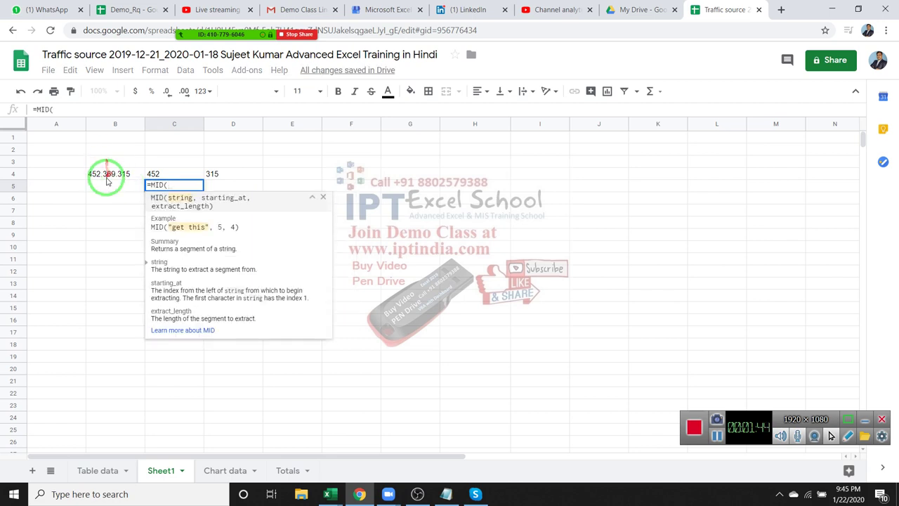
left_click(107, 176)
type(",")
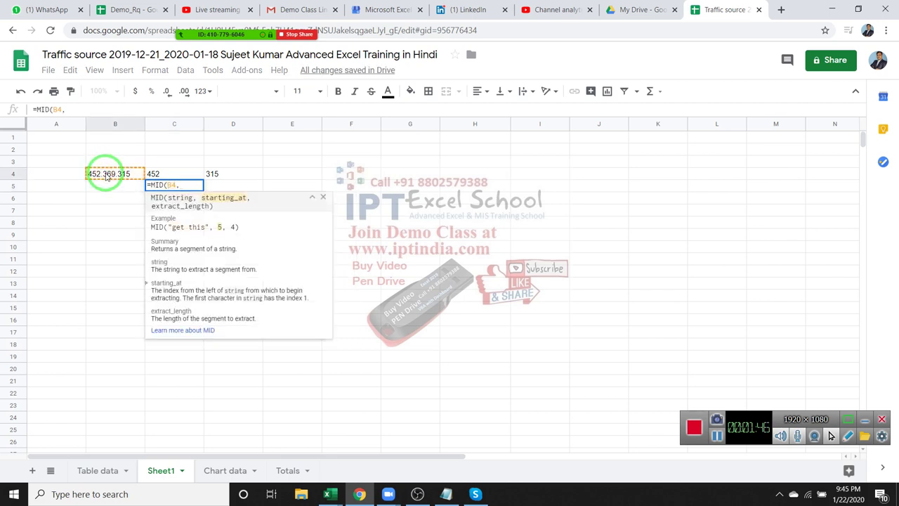
type("3")
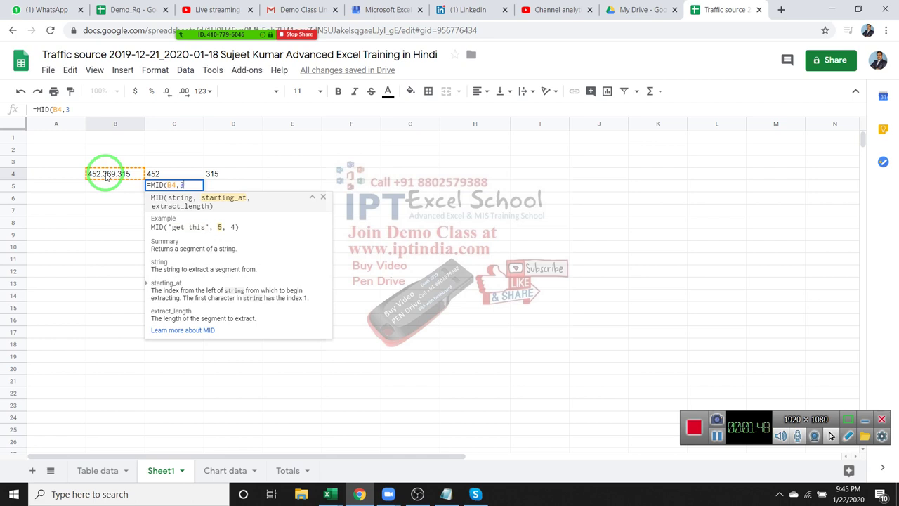
key("BackSpace")
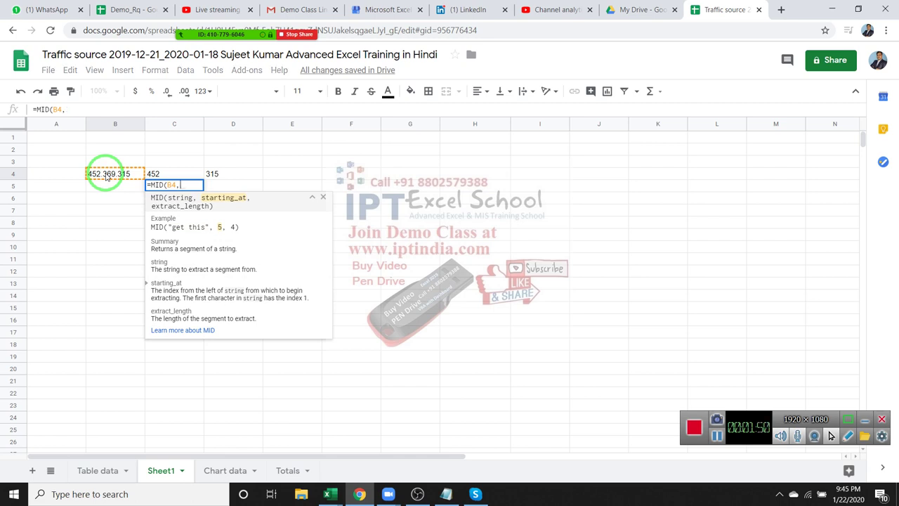
type("5")
type(",")
key("BackSpace")
type(",3")
key("Return")
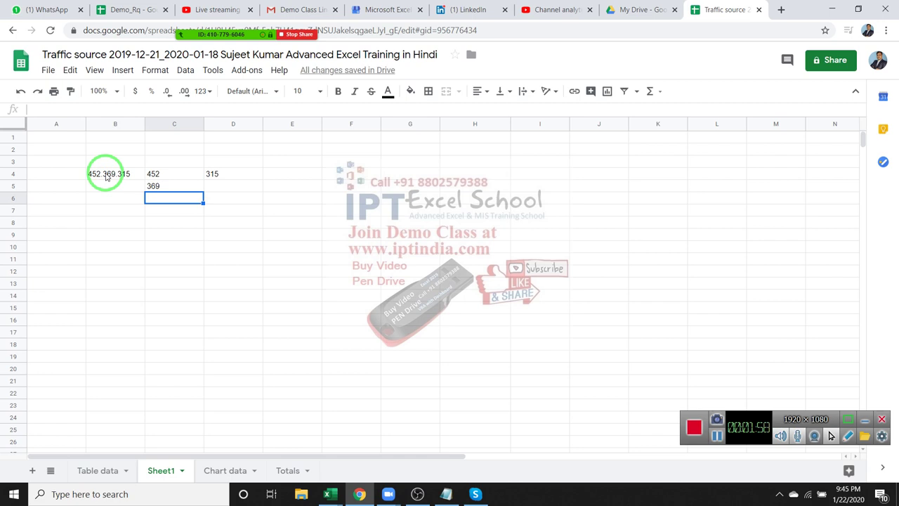
type("=")
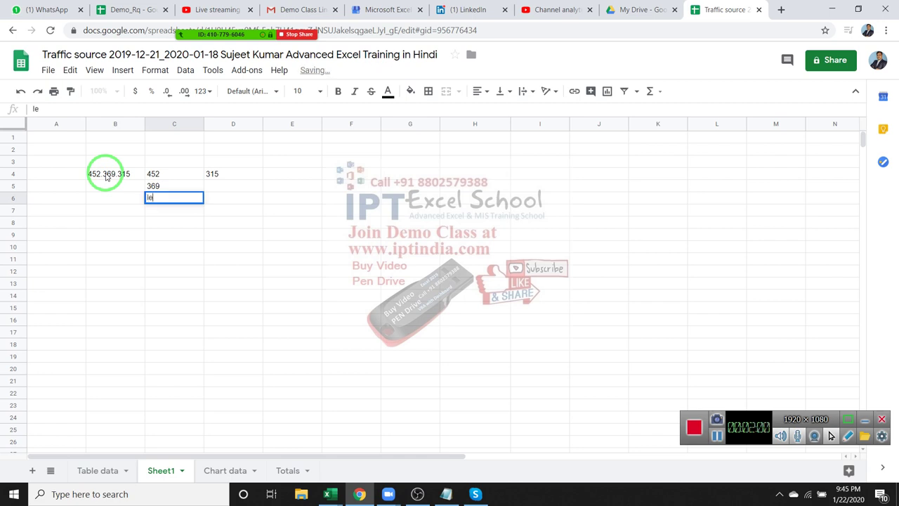
type("l")
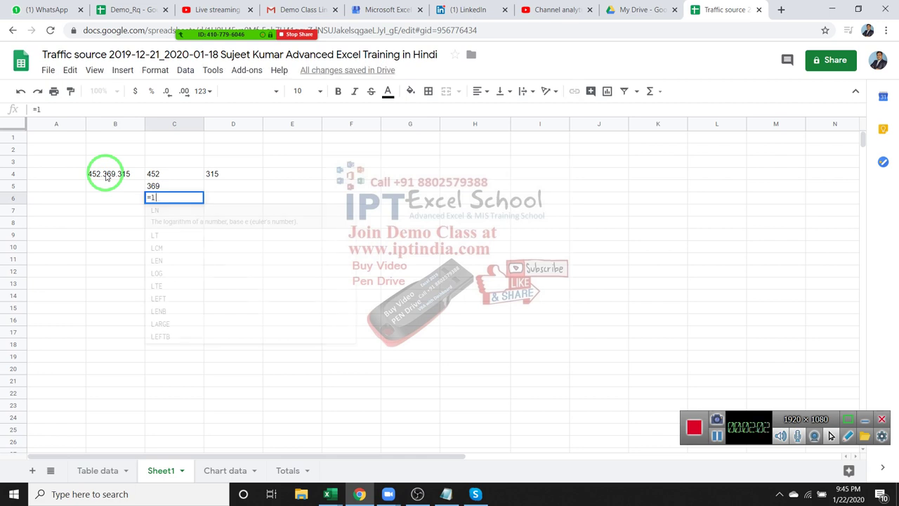
type("e")
key("Down")
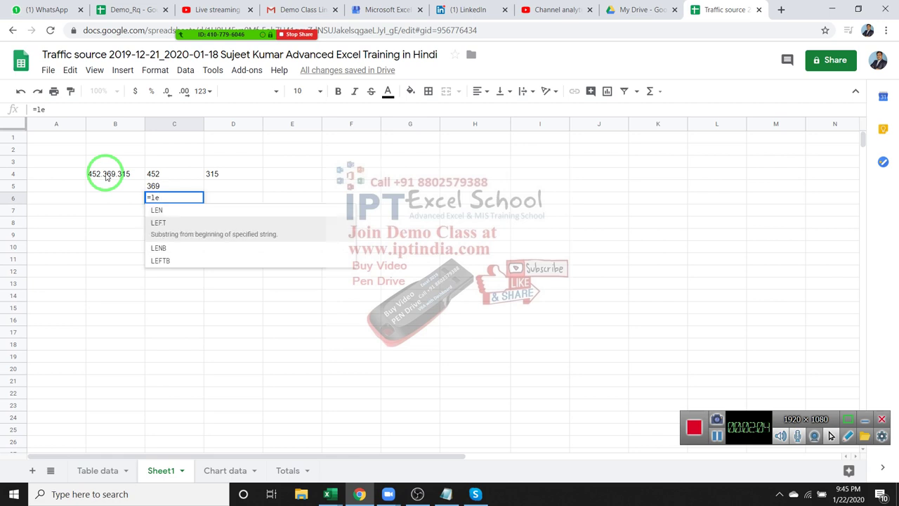
key("Down")
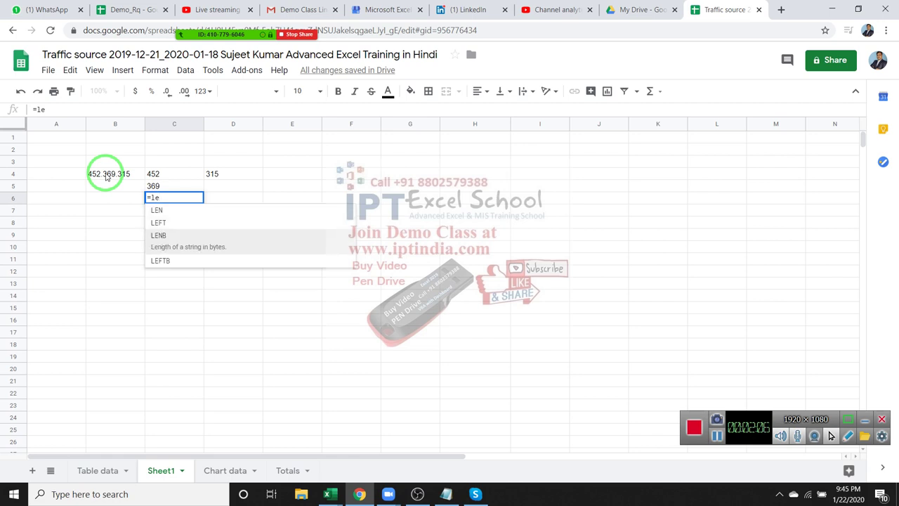
key("Down")
key("Up")
key("Up")
key("Up")
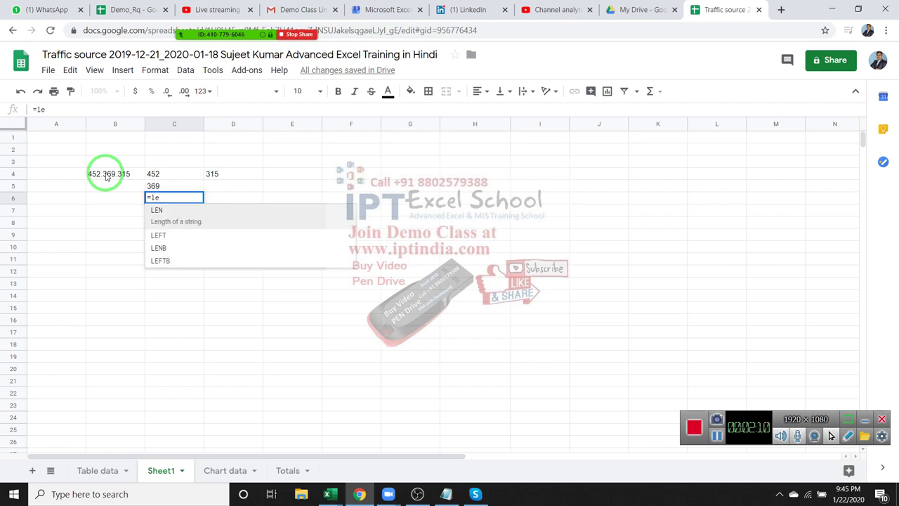
key("Down")
key("Down")
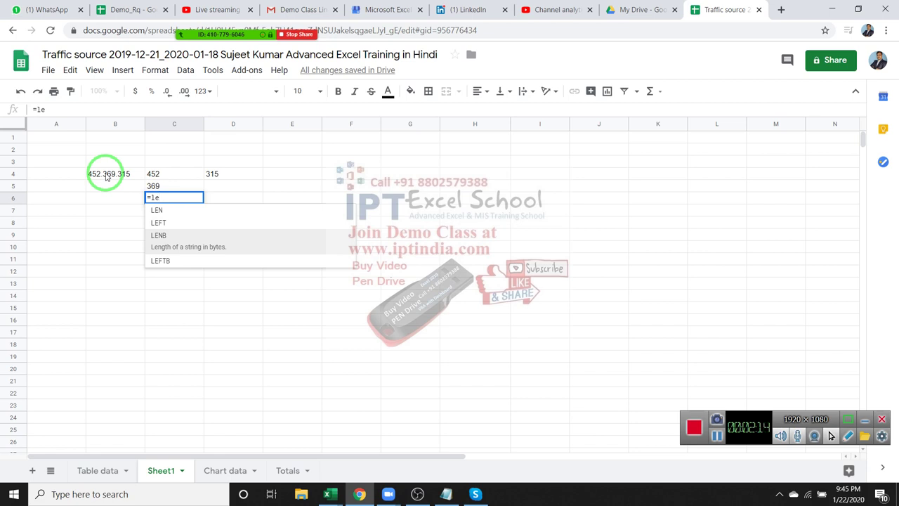
key("Tab")
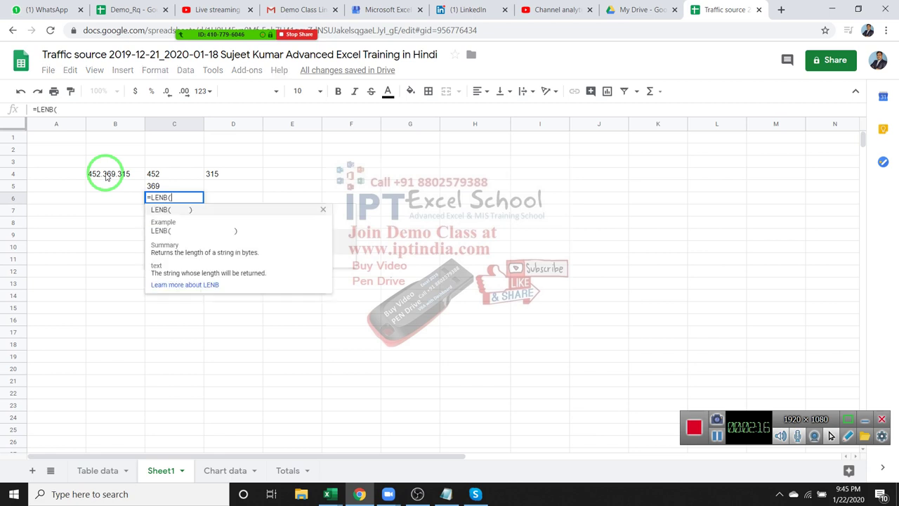
left_click(104, 178)
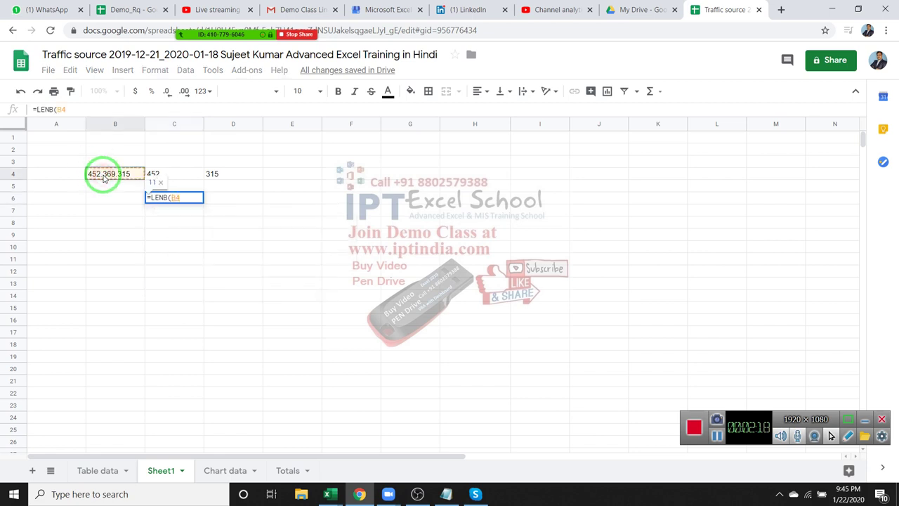
key("Return")
left_click(157, 200)
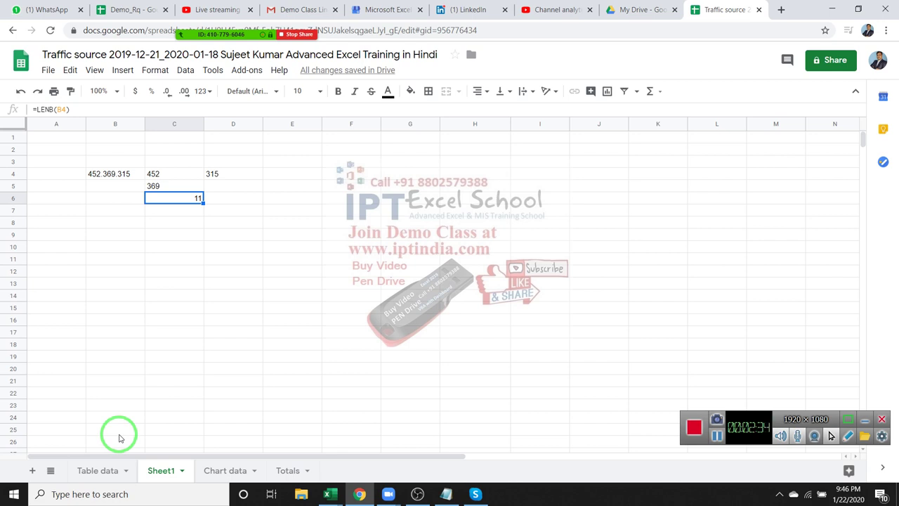
key("ctrl+z")
Enter =LEFTB(B4,3) in C6 so it shows 452
key("Down")
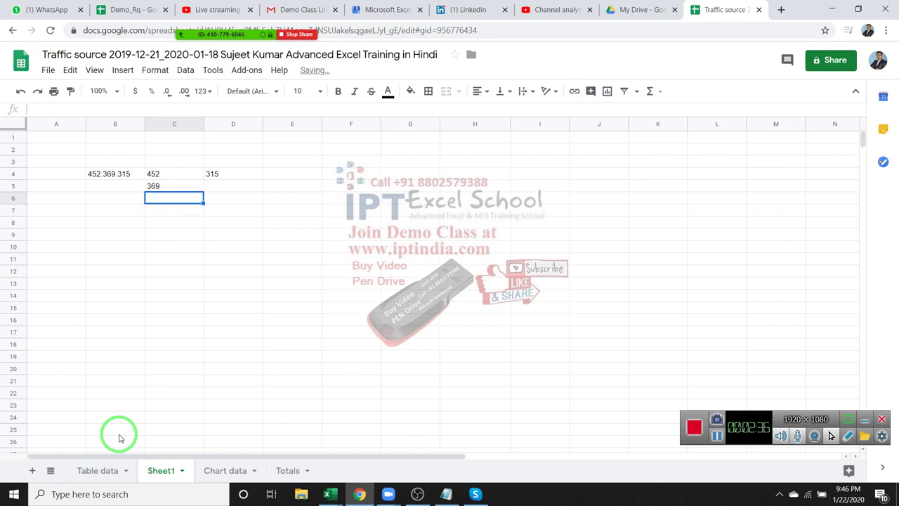
key("Up")
key("Down")
type("=l")
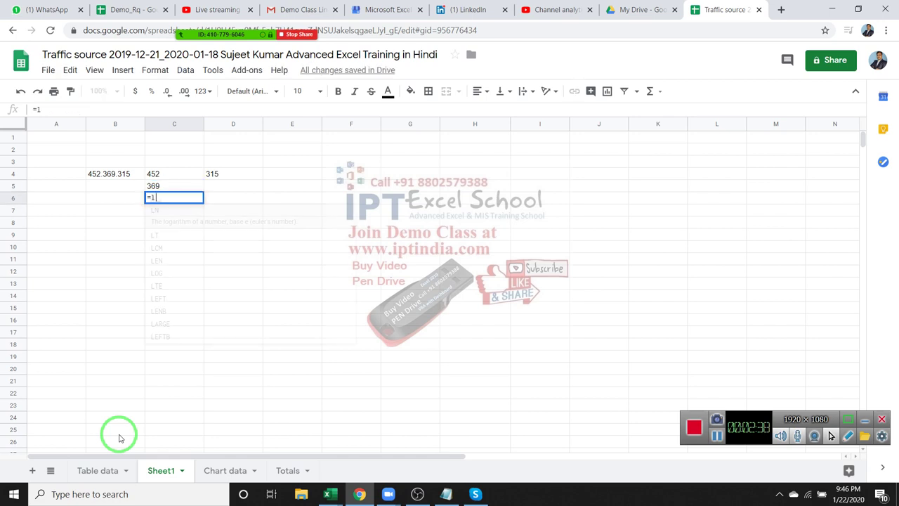
type("ef")
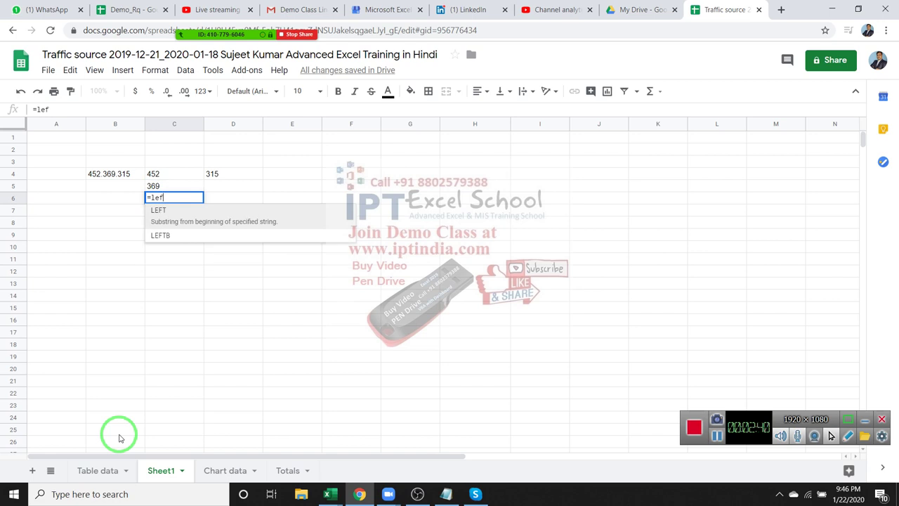
key("Down")
key("Tab")
key("Left")
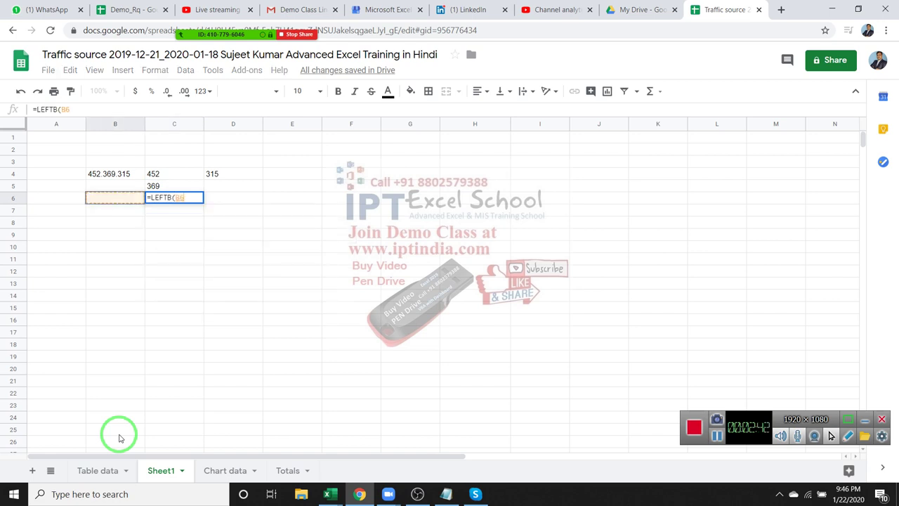
key("Up")
key("Up")
type(",")
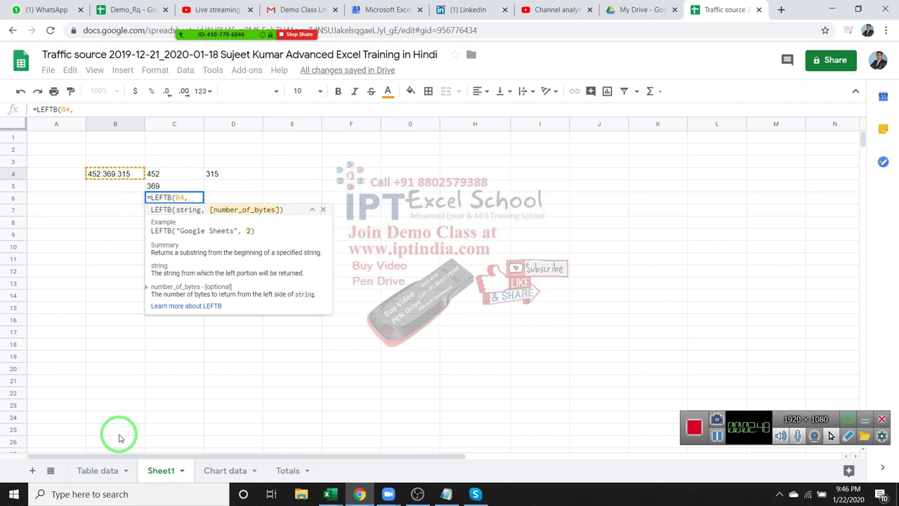
type("2")
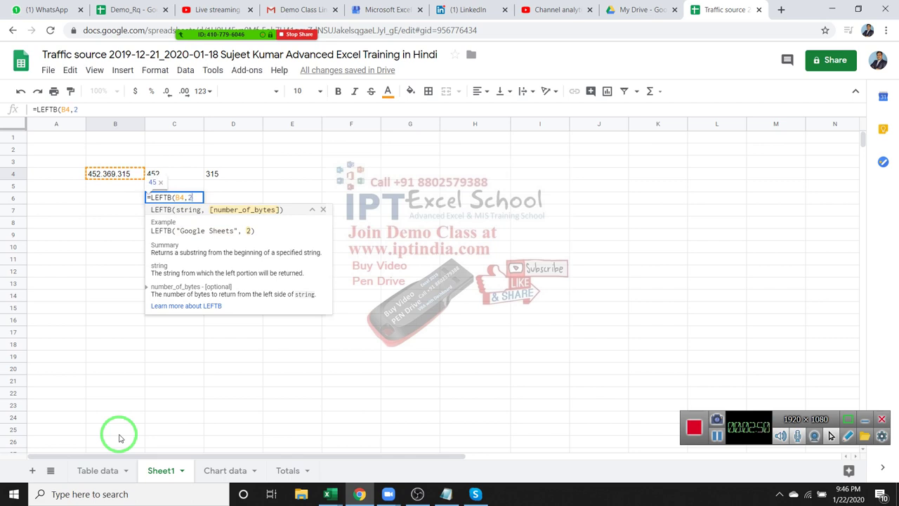
key("BackSpace")
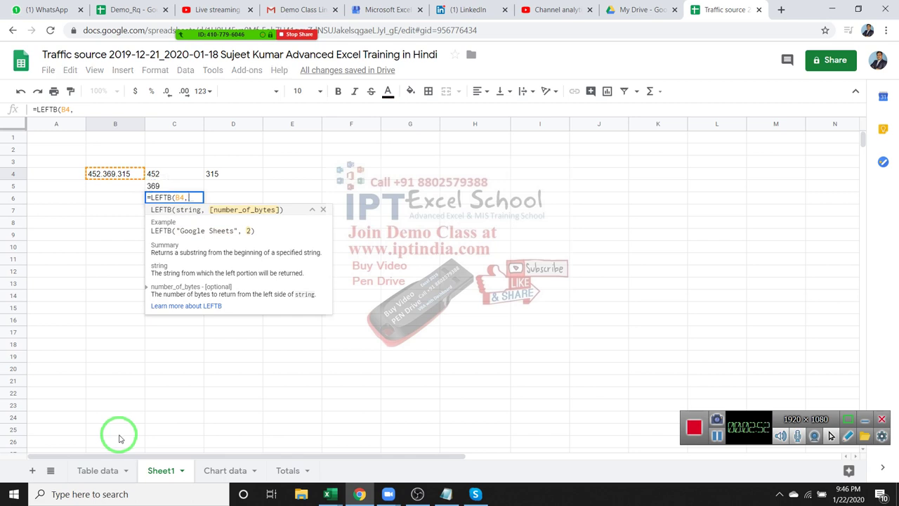
type("3")
key("Return")
Reopen C6's LEFTB formula to inspect its byte-count argument 3
key("Up")
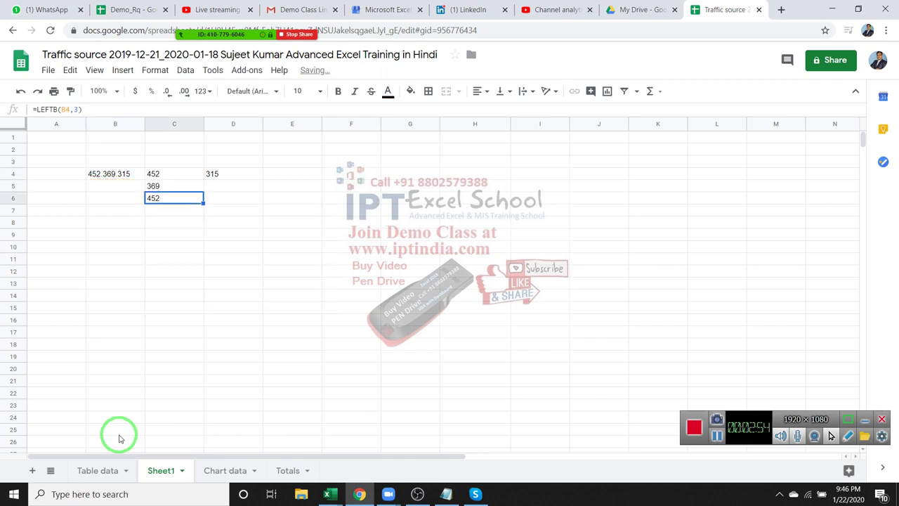
key("F2")
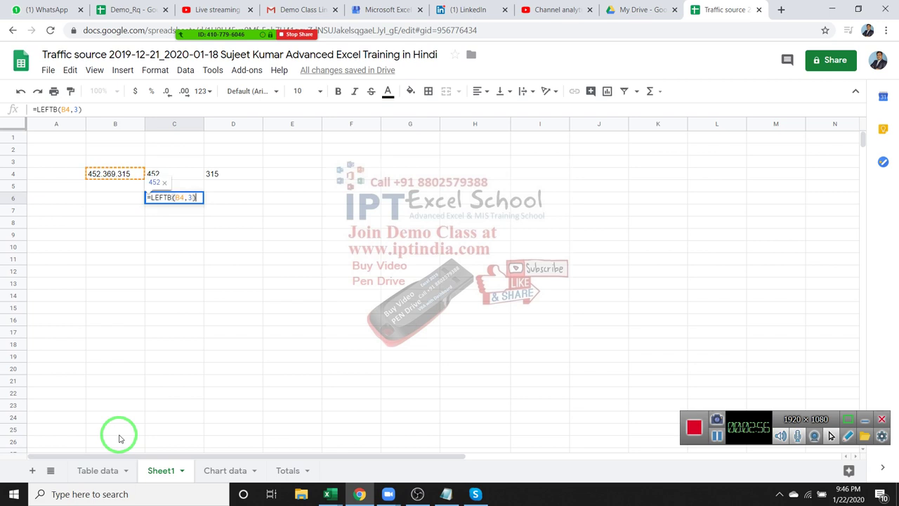
key("Left")
key("shift+End")
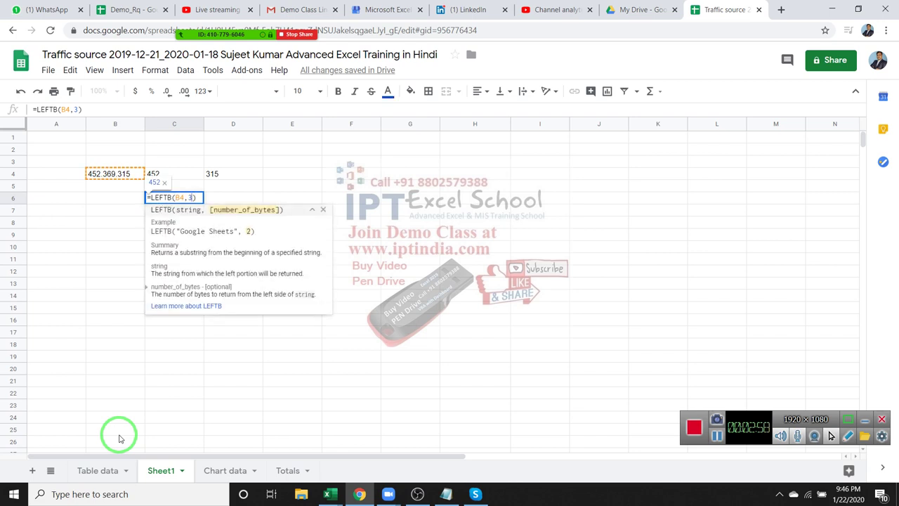
key("shift+End")
Commit the LEFTB formula and replace B4's value with asas231
key("Return")
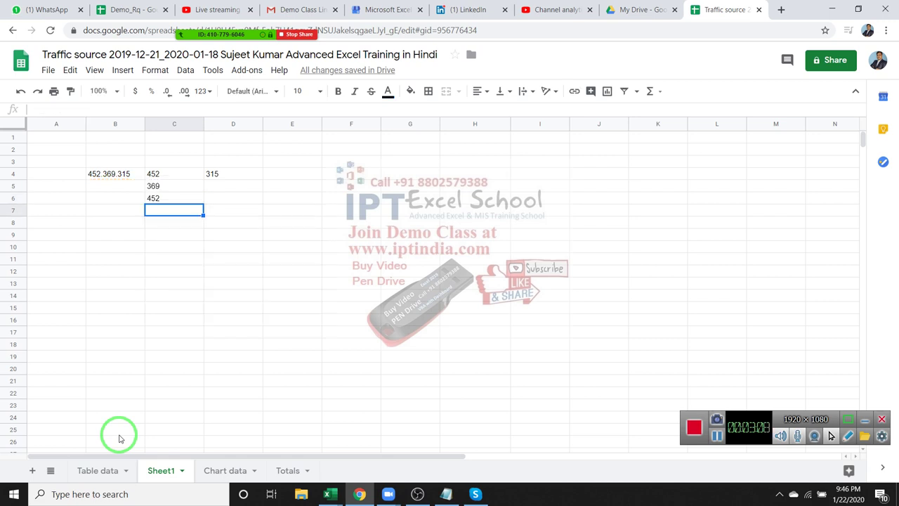
key("Up")
key("Up")
key("Left")
key("Up")
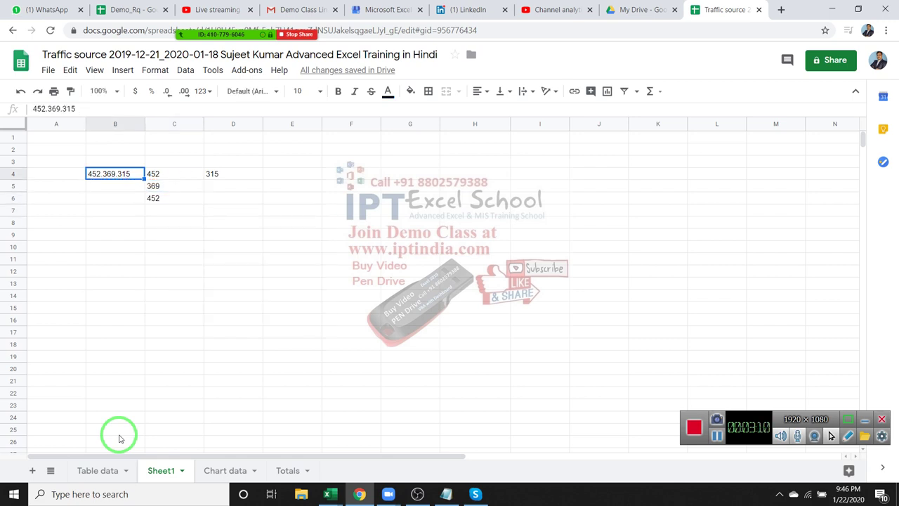
type("asas2")
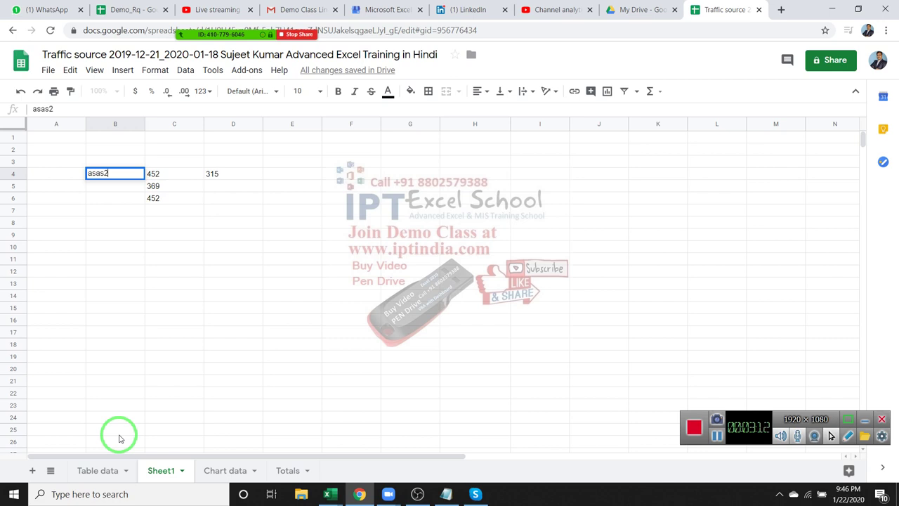
type("31")
key("Return")
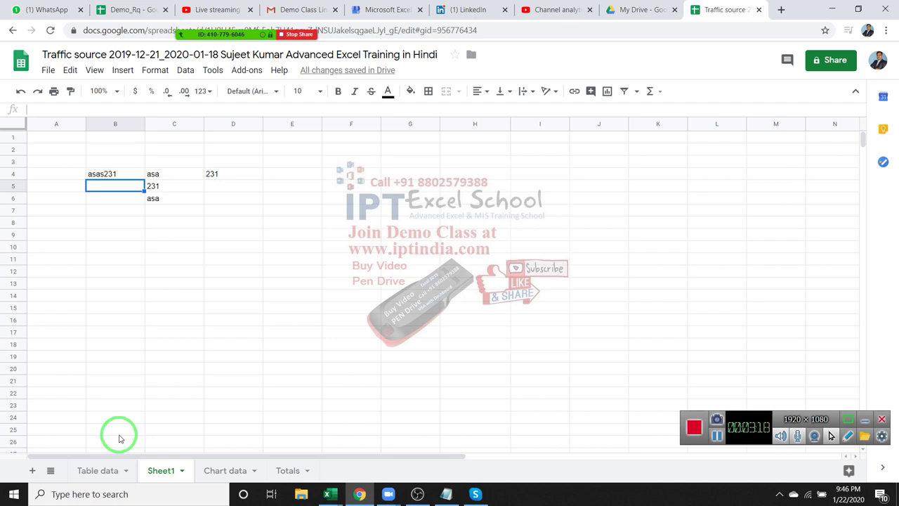
In B8, compare the RIGHT and RIGHTB suggestions, then cancel both unfinished formulas
key("Down")
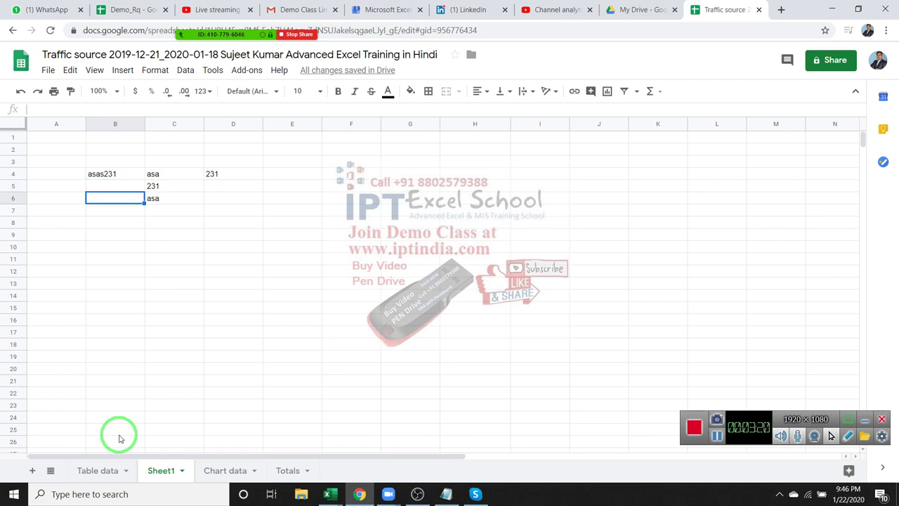
left_click(92, 224)
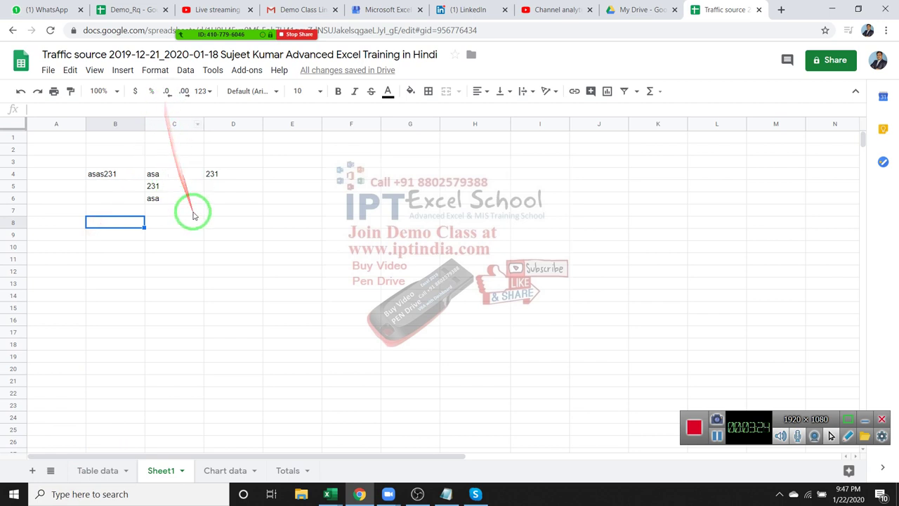
type("=ri")
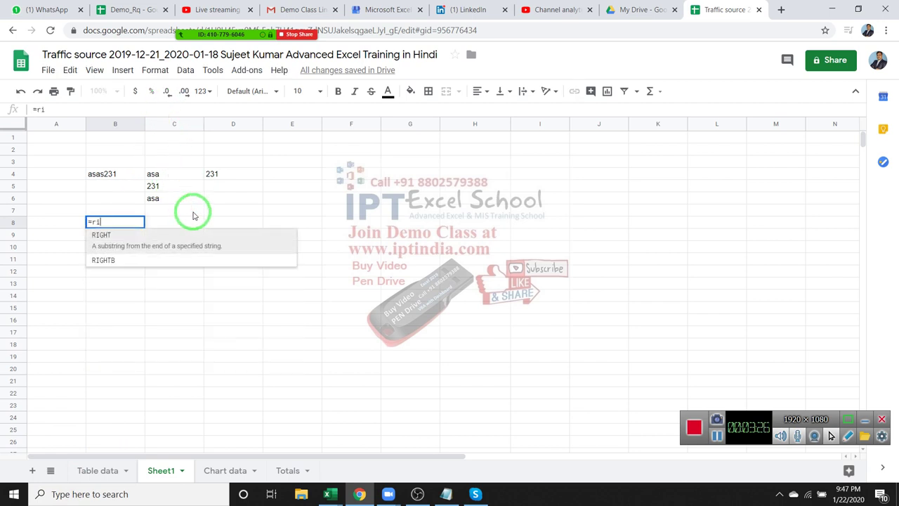
key("Down")
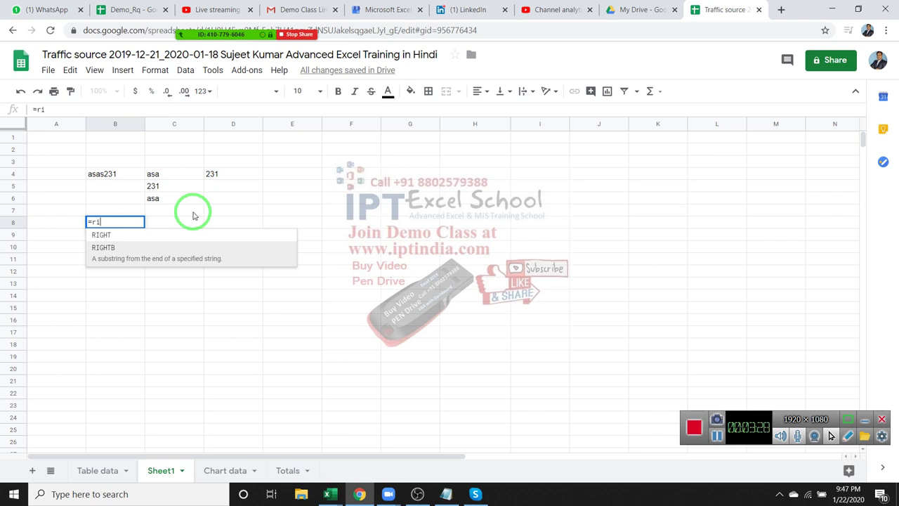
key("Up")
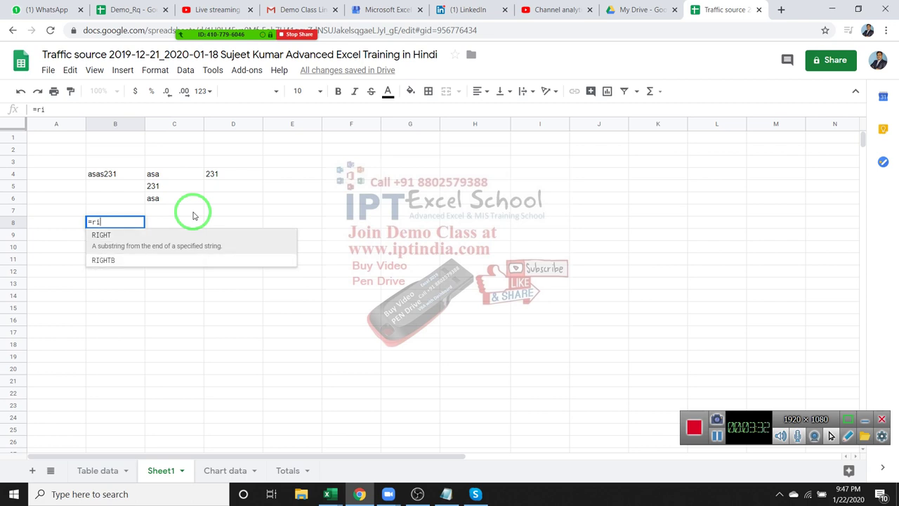
key("Down")
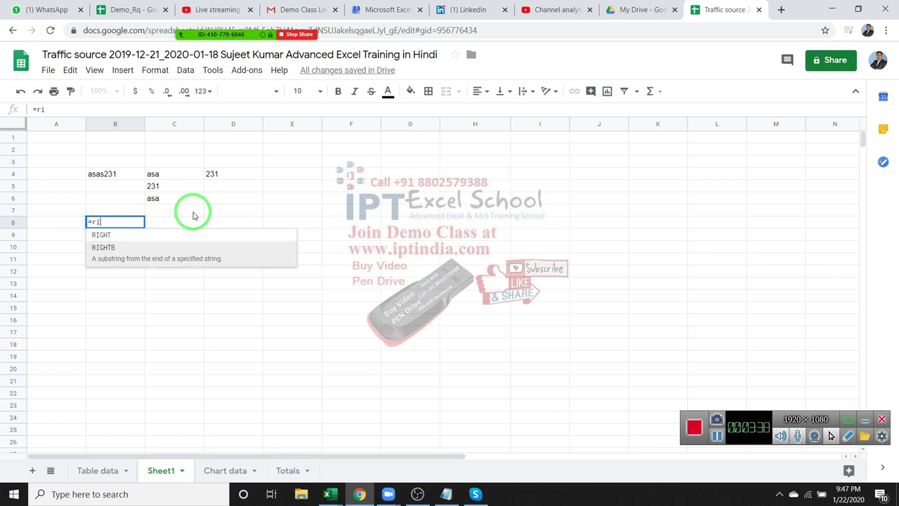
key("Up")
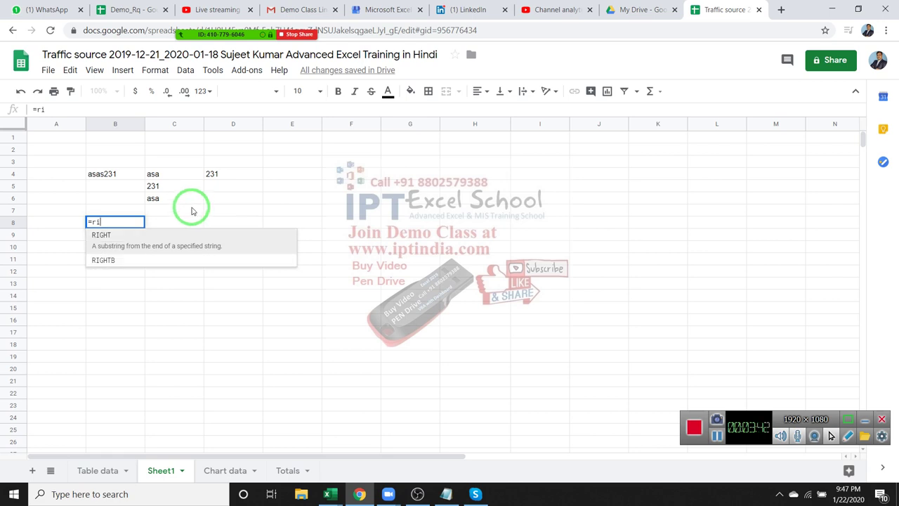
key("Tab")
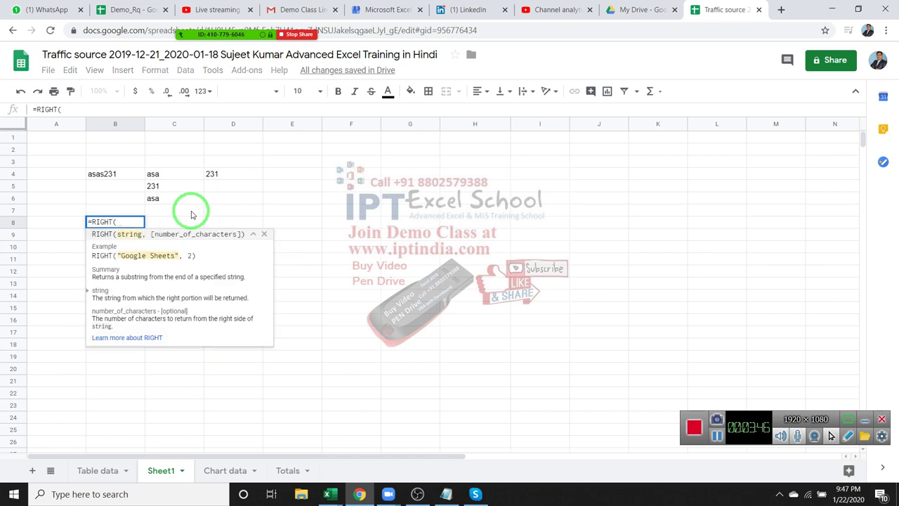
key("Escape")
type("=")
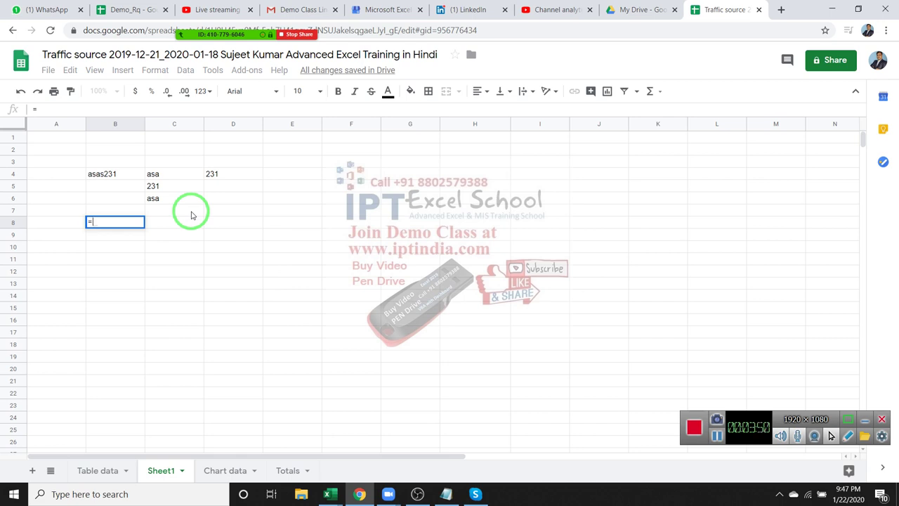
type("RIGHT")
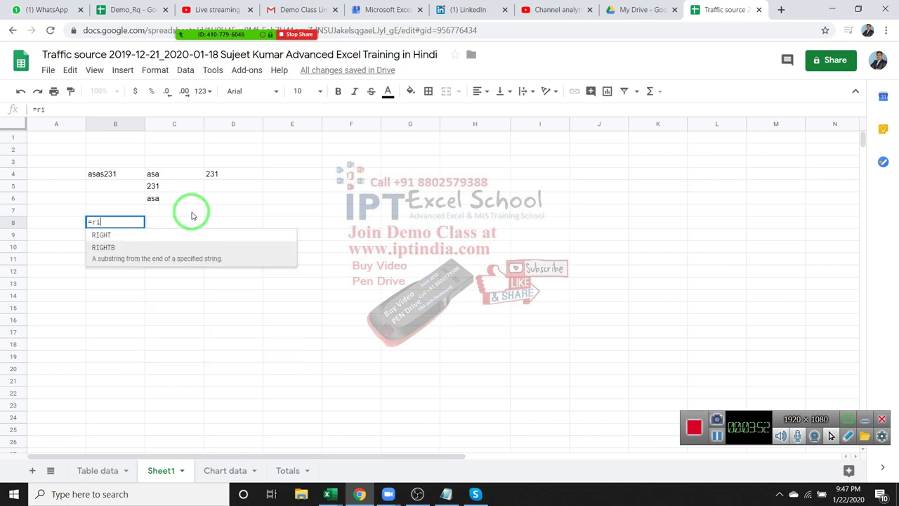
type("B(")
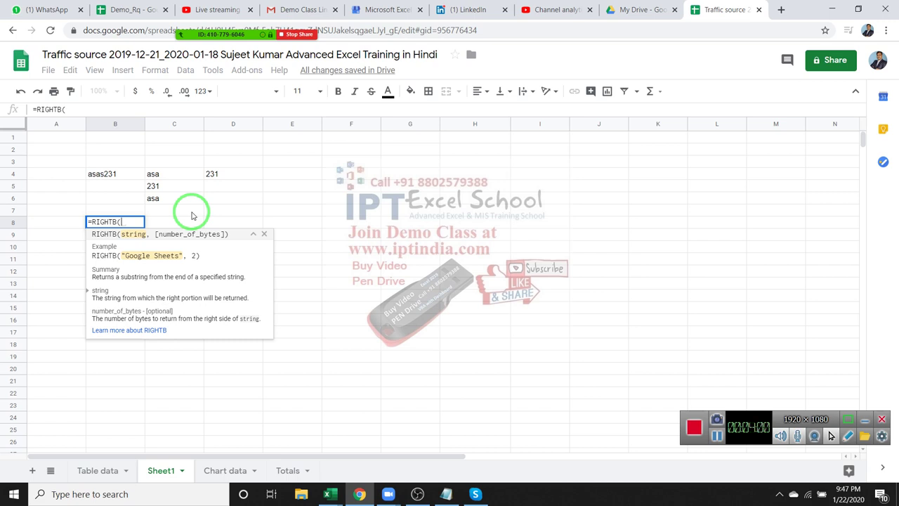
key("Escape")
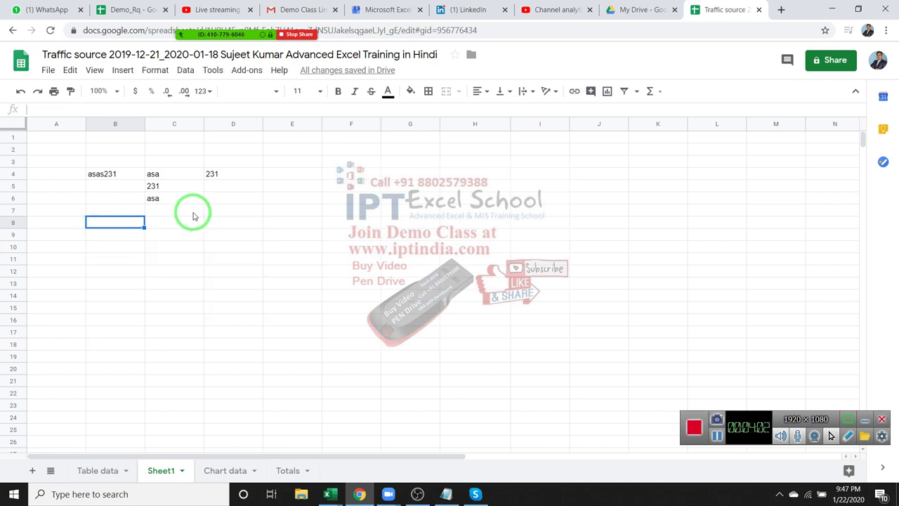
left_click(165, 234)
left_click(163, 220)
Type a person's full name into B8 on Sheet1
left_click(119, 224)
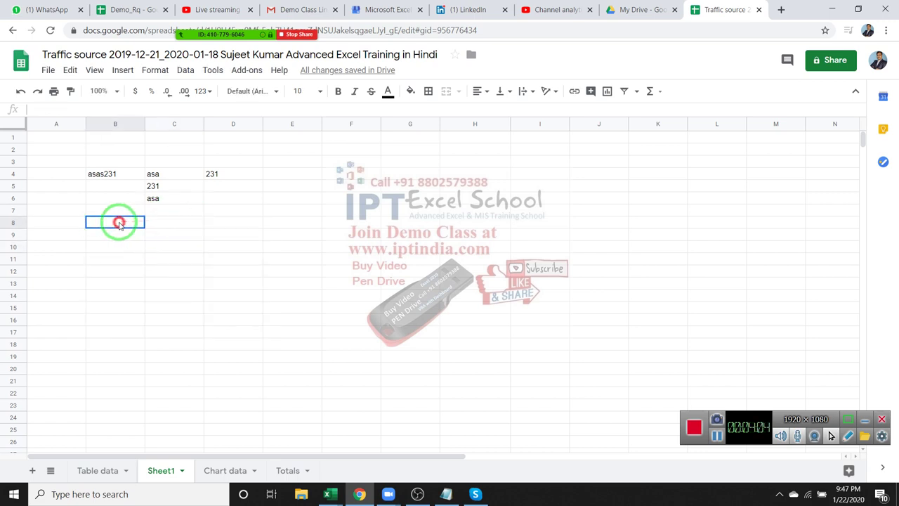
left_click(118, 471)
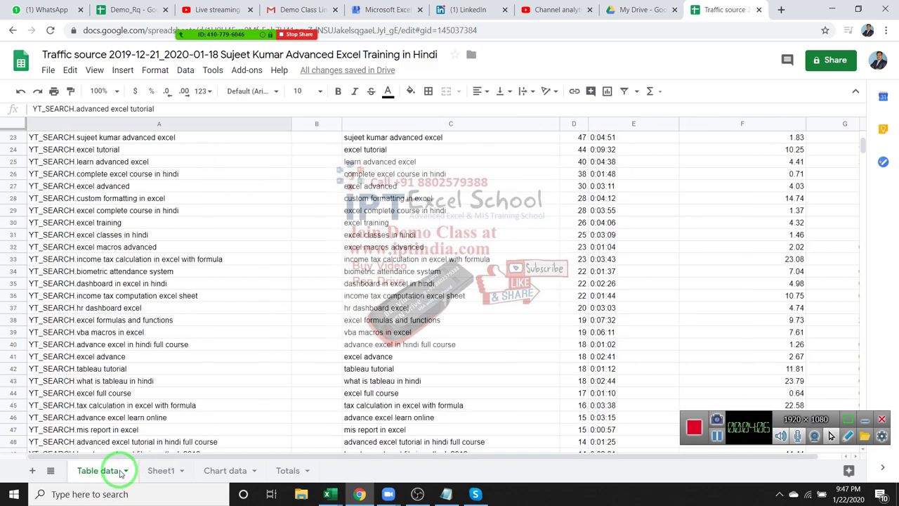
scroll(165, 416, "up", 2)
scroll(161, 442, "up", 3)
left_click(161, 470)
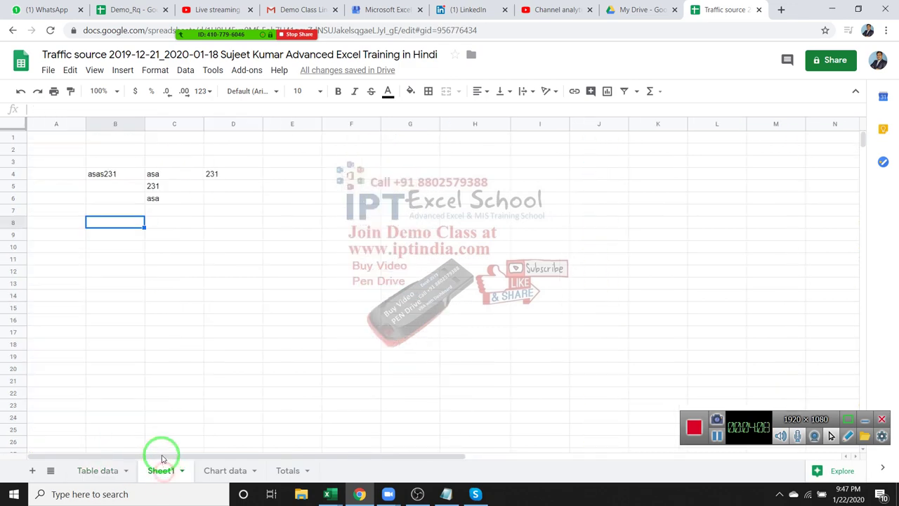
type("Suje")
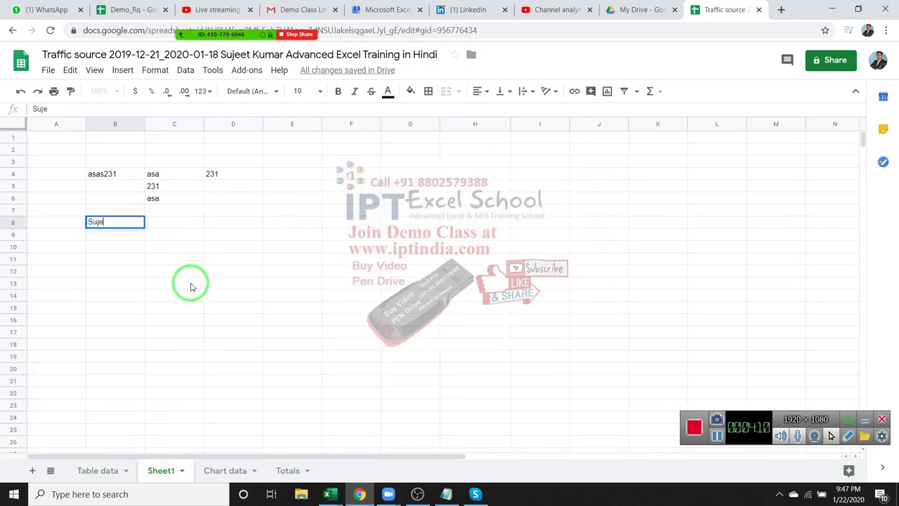
type("et Kum")
type("ar")
key("Tab")
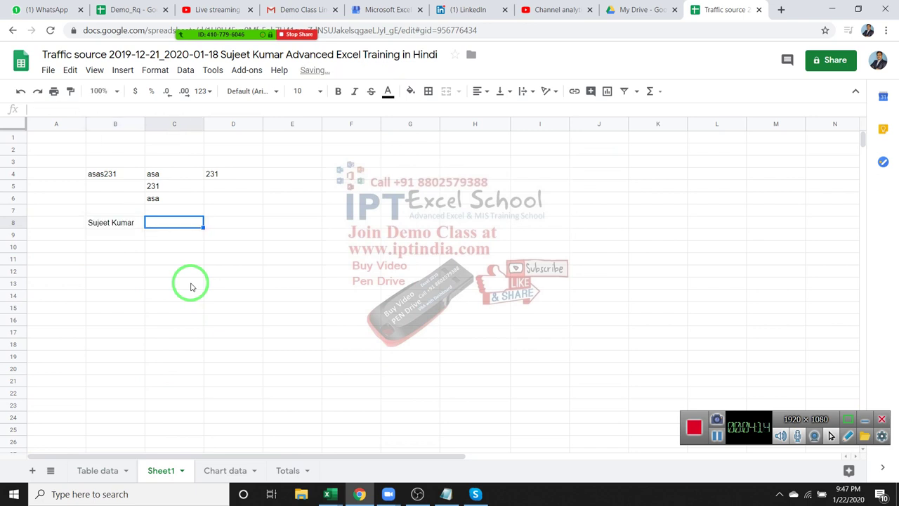
Enter =FIND(" ",B8,1) in C9 so it returns 7
key("Down")
type("=")
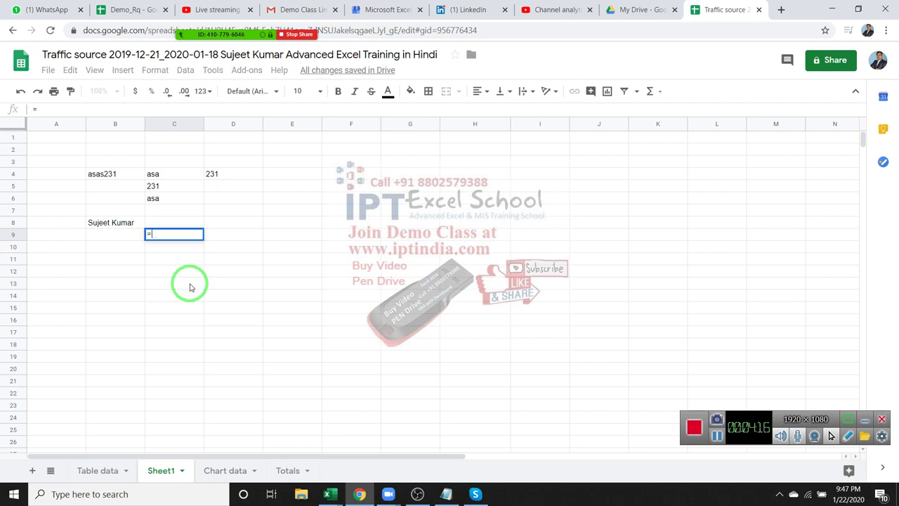
type("find")
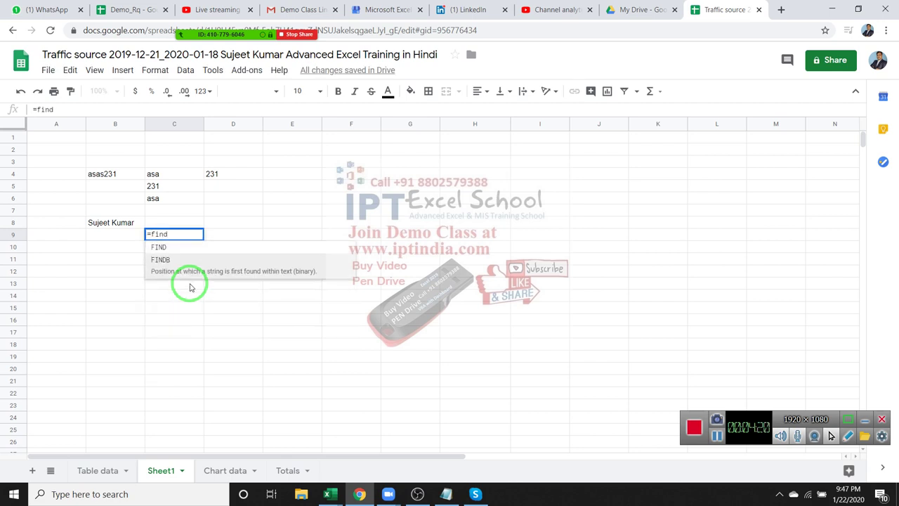
key("Up")
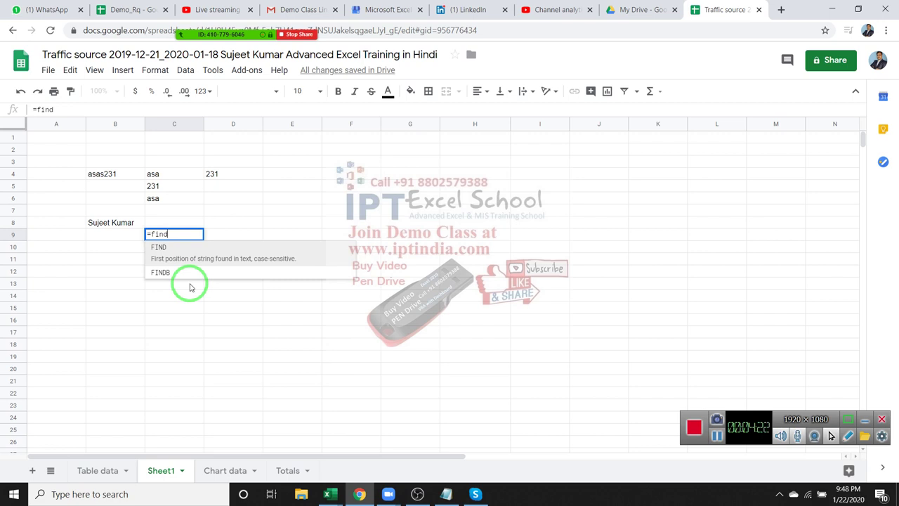
key("Tab")
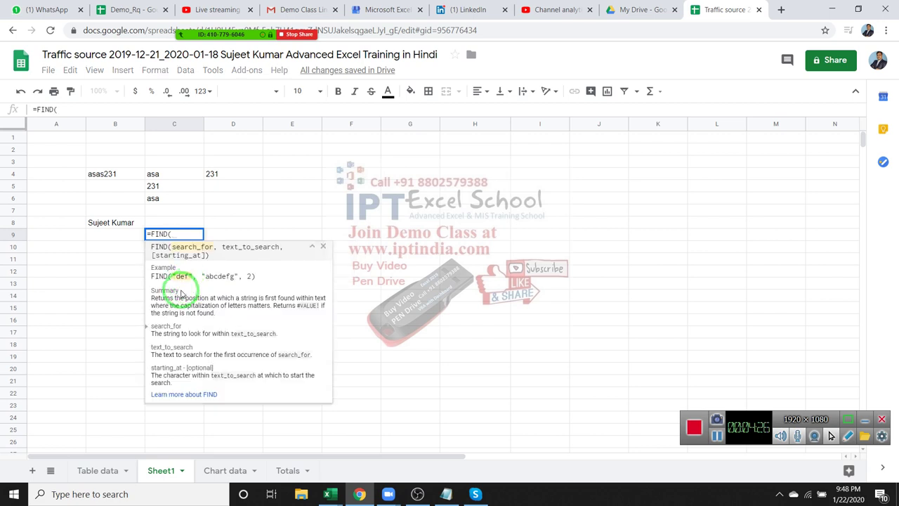
type("\"")
type(",")
left_click(127, 225)
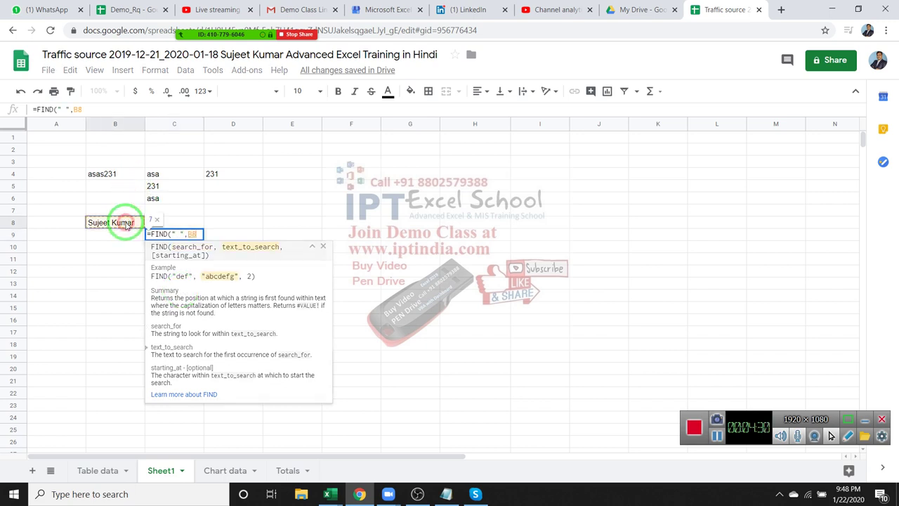
type(",")
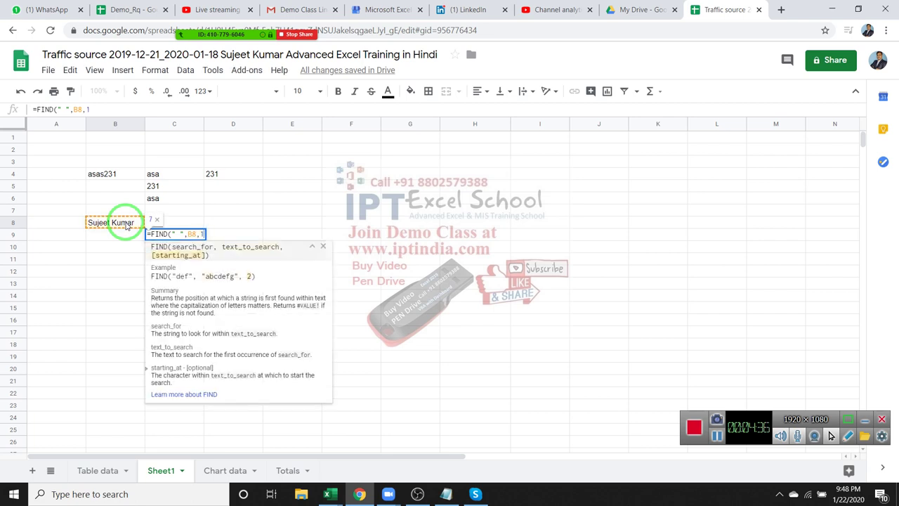
type("1")
key("Return")
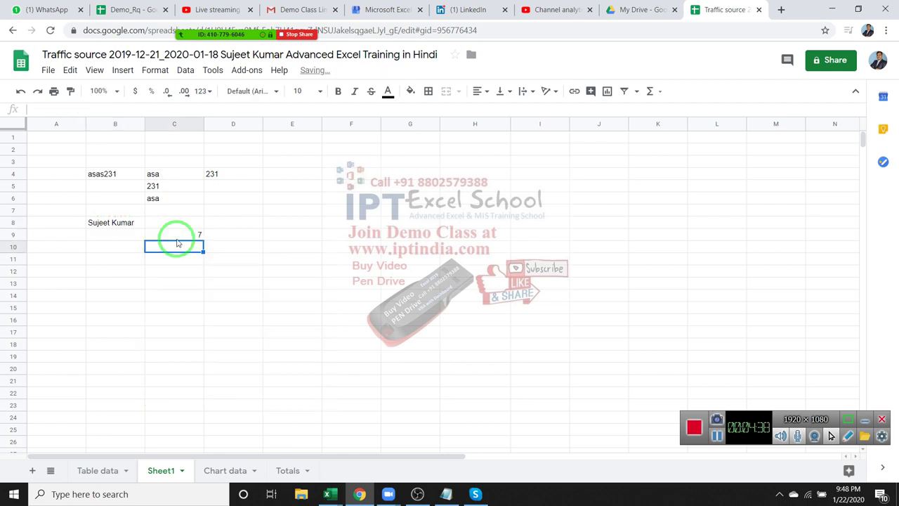
key("Up")
key("Up")
Enter =LEFT(B8,C9-1) in C8 to extract the first name, then view the Table data sheet
type("=l")
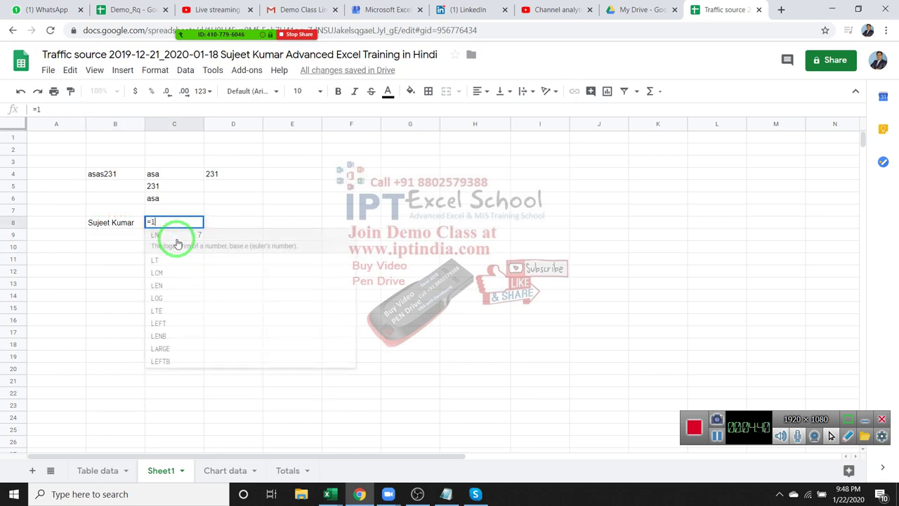
type("ef")
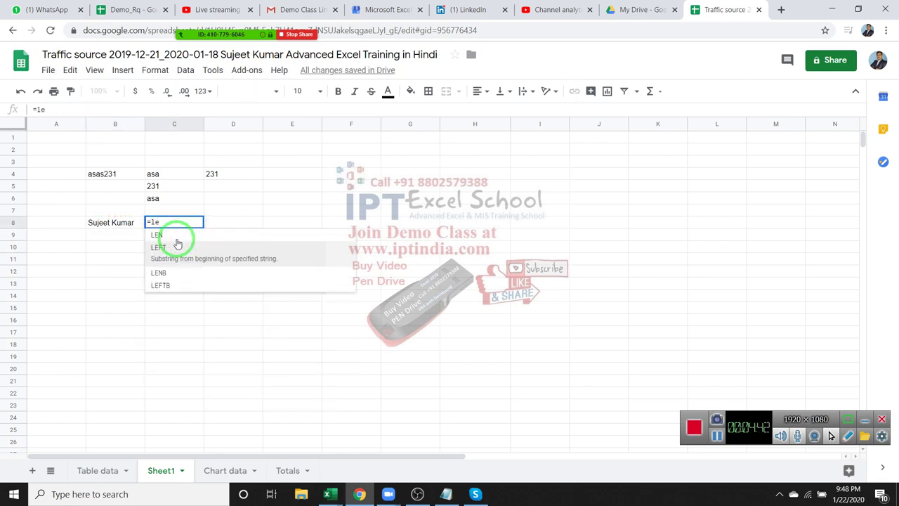
key("Tab")
key("Left")
type(",")
left_click(177, 239)
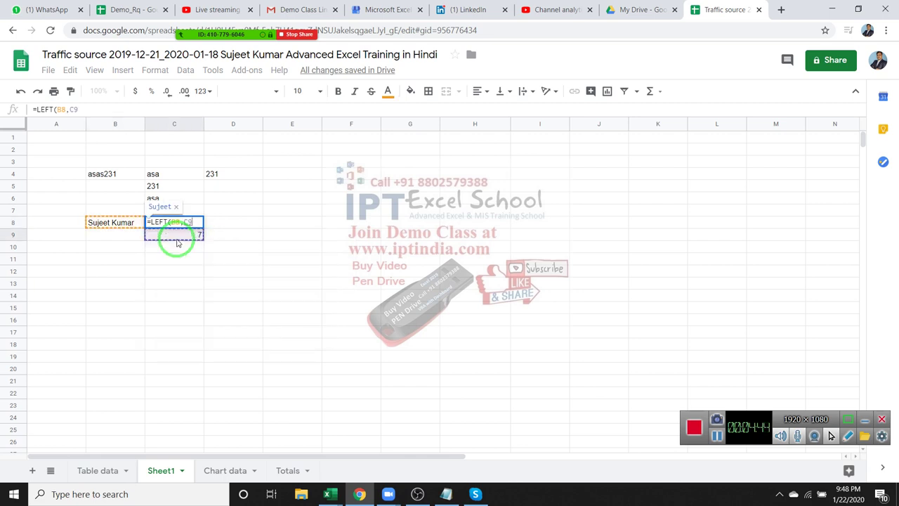
type("-1")
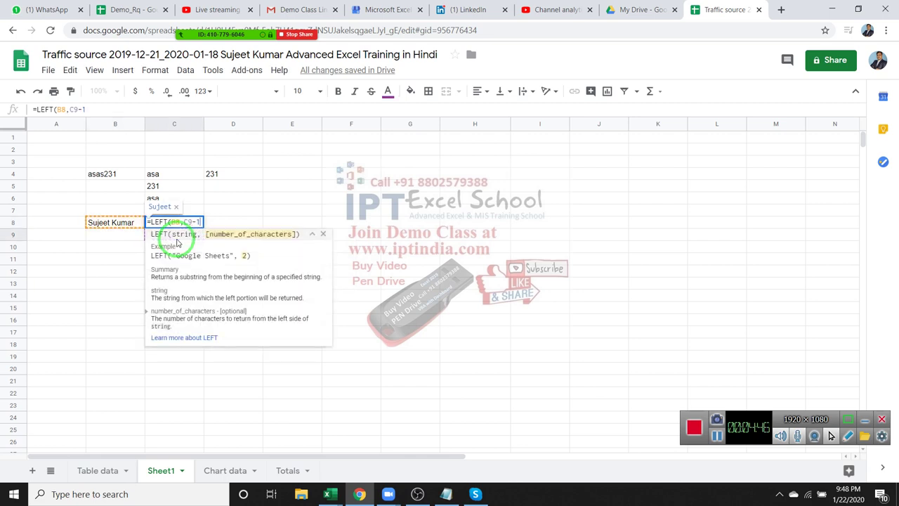
key("Return")
key("Up")
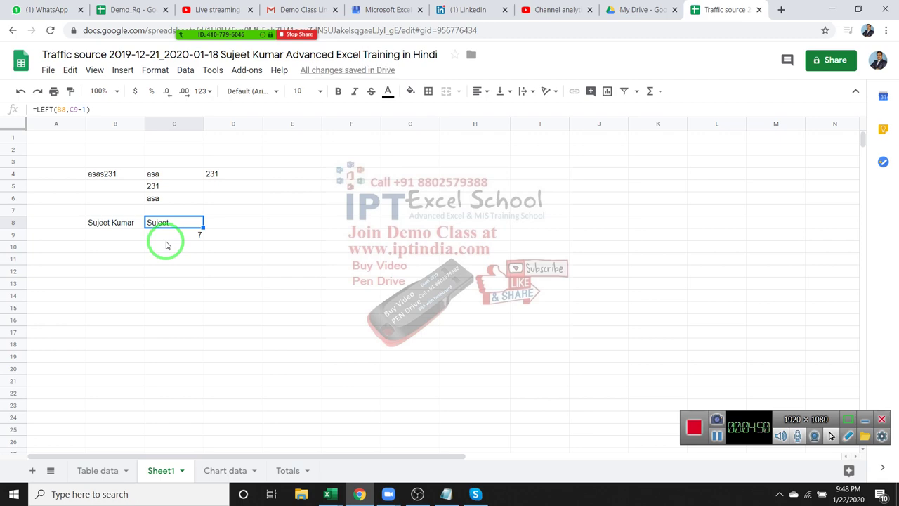
left_click(111, 470)
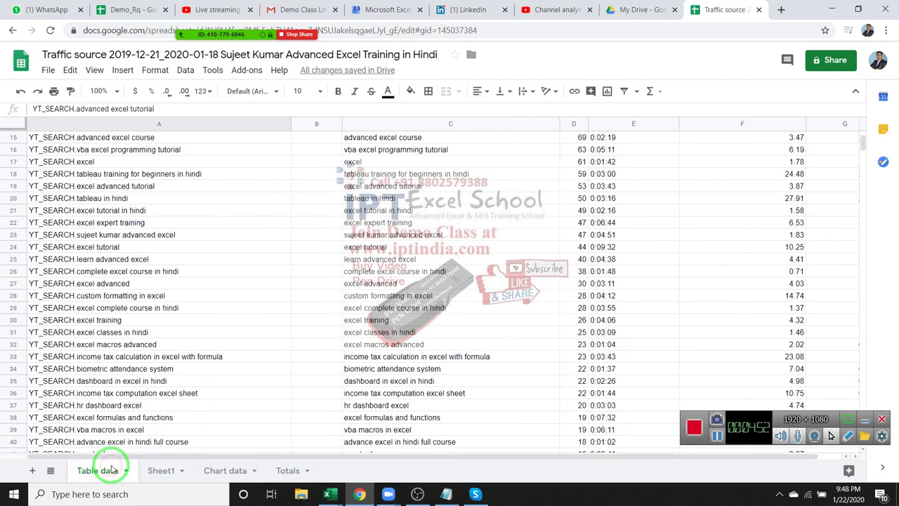
scroll(267, 197, "up", 4)
left_click(317, 161)
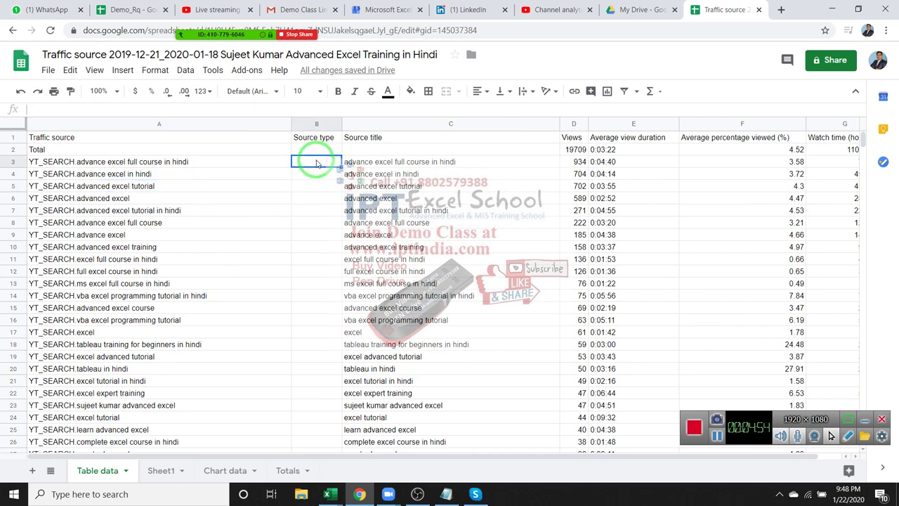
type("=lef")
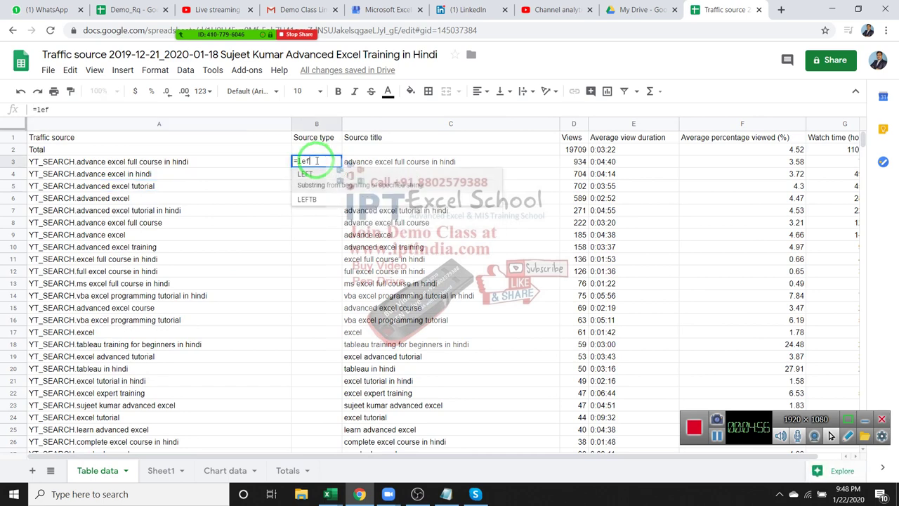
key("Tab")
left_click(180, 161)
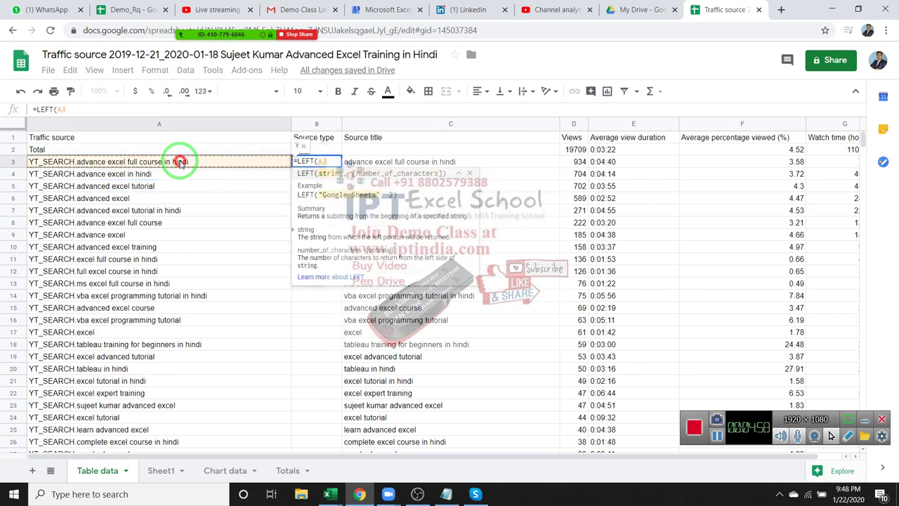
type(",")
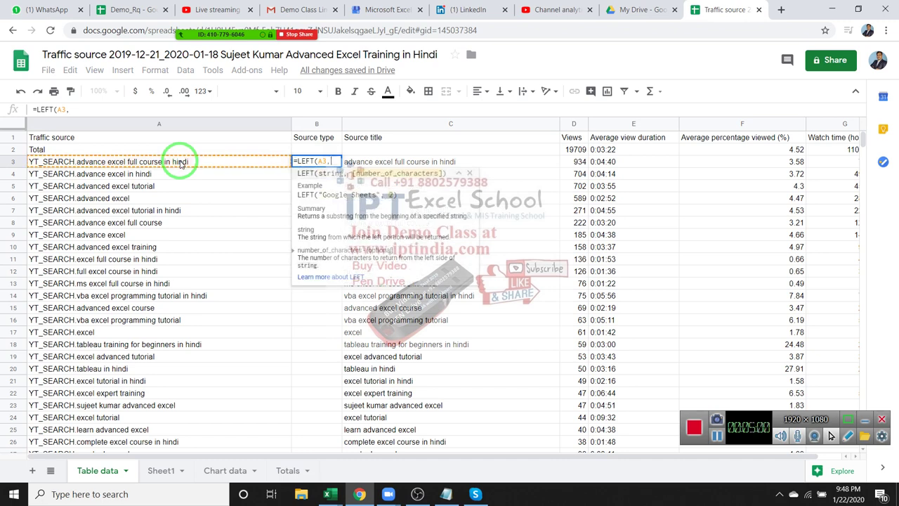
type("fin")
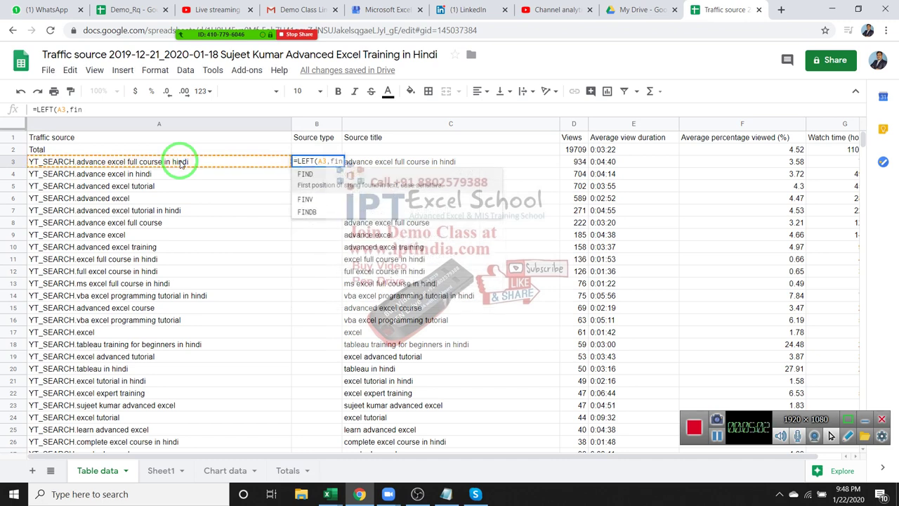
key("BackSpace")
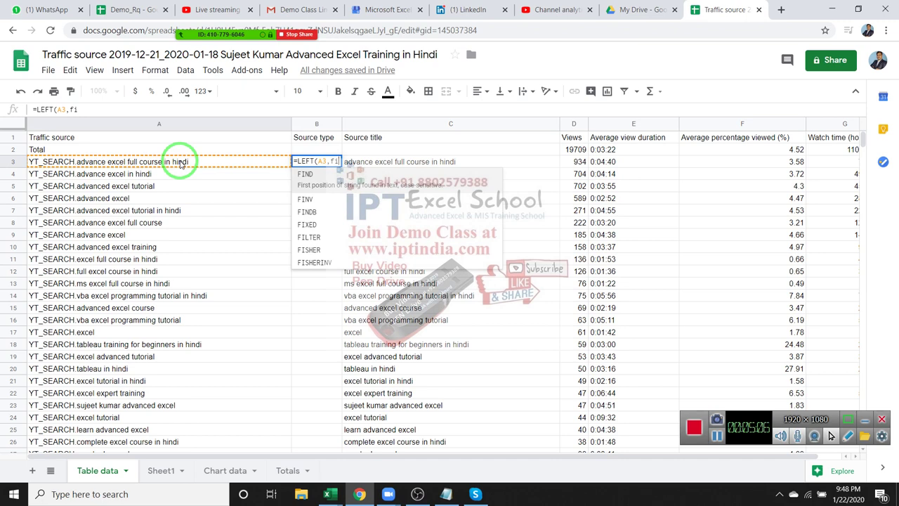
key("BackSpace")
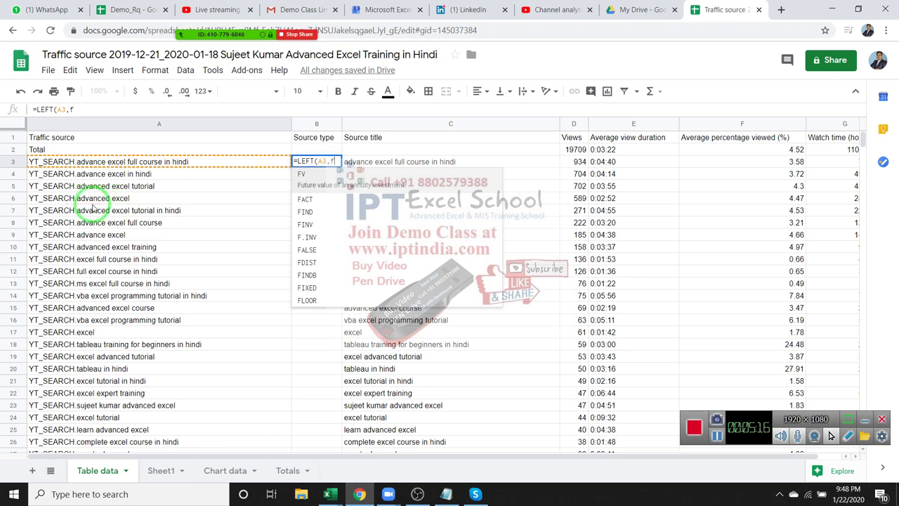
key("Escape")
Enter =RIGHT(A3,LEN(A3)-FIND(".",A3,1)) in B3 to show 'advance excel full course in hindi', then autofit column B
type("=")
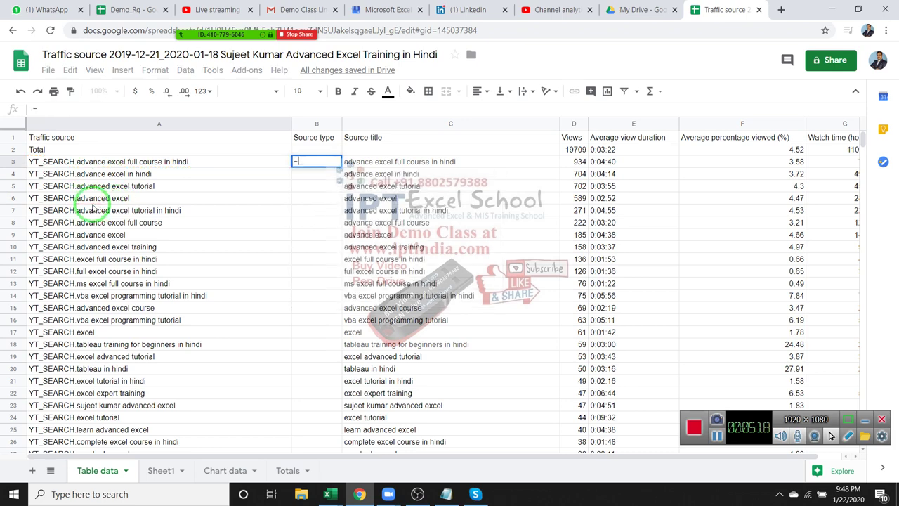
type("RI")
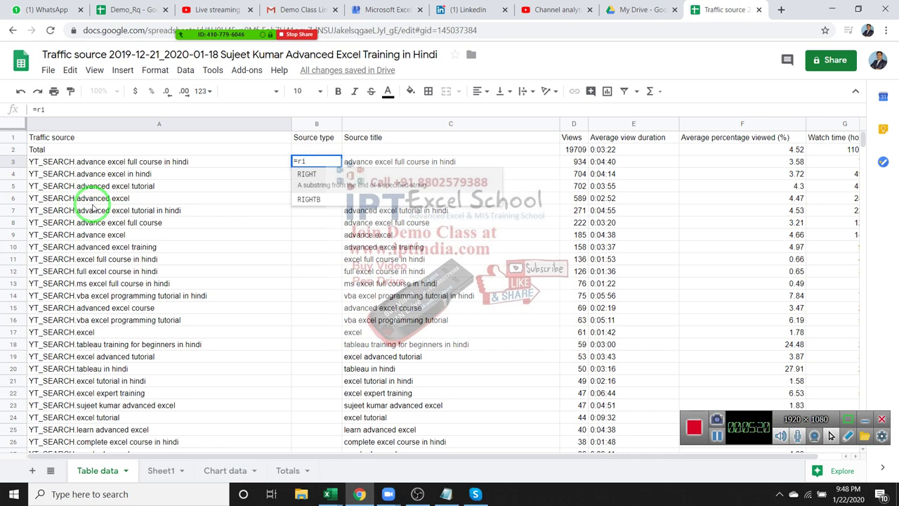
type("GHT(")
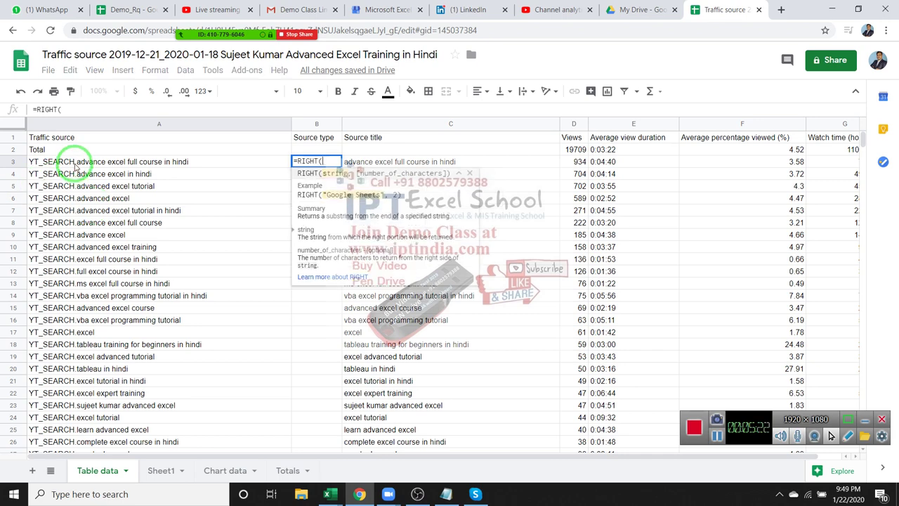
left_click(75, 164)
type(",")
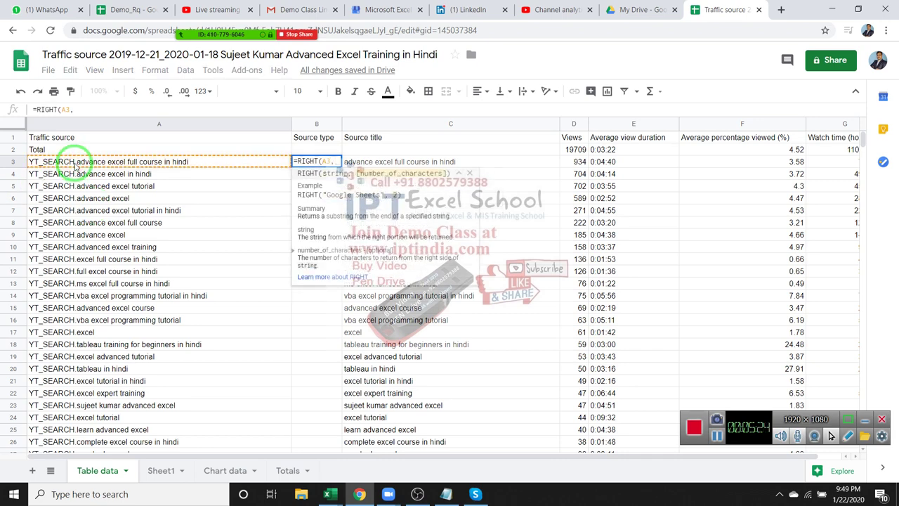
type("LEN(")
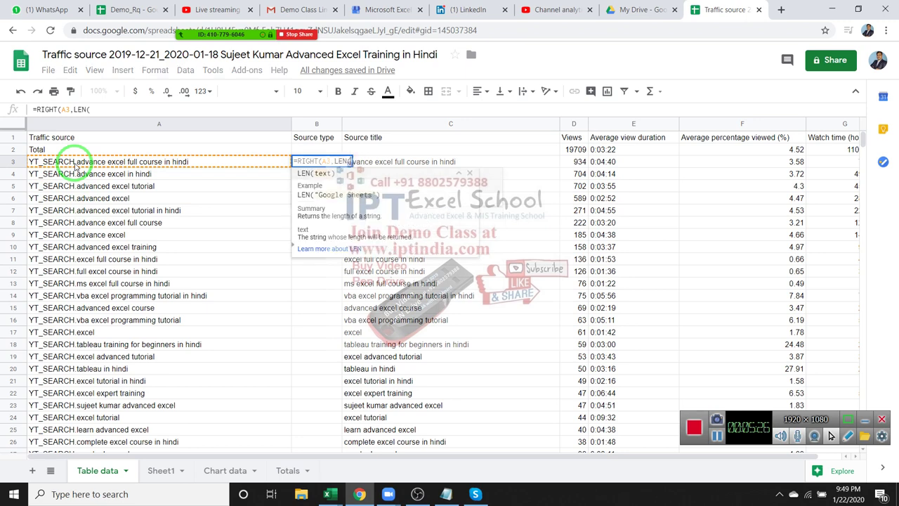
left_click(62, 163)
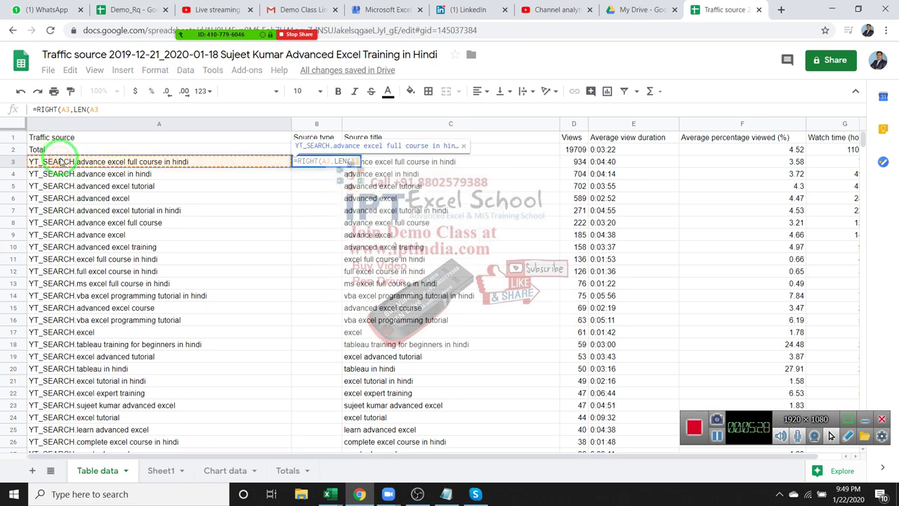
type(")-")
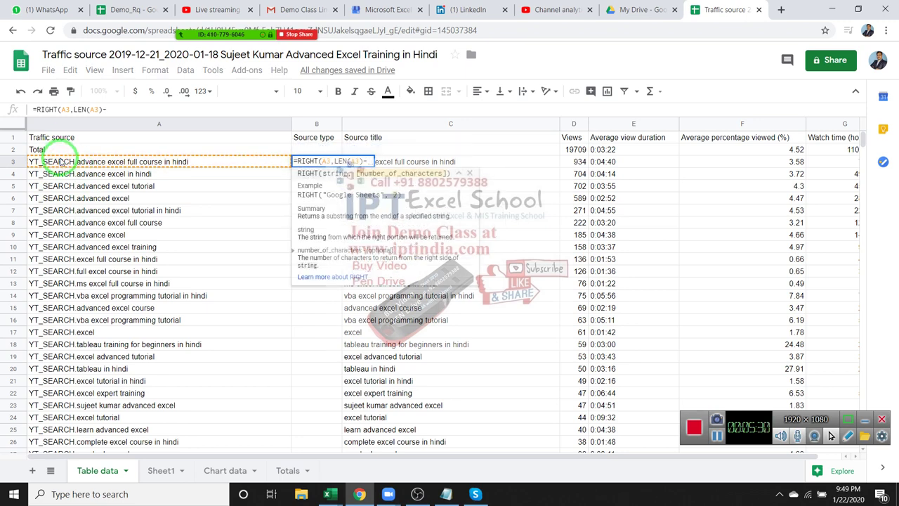
type("FIND(")
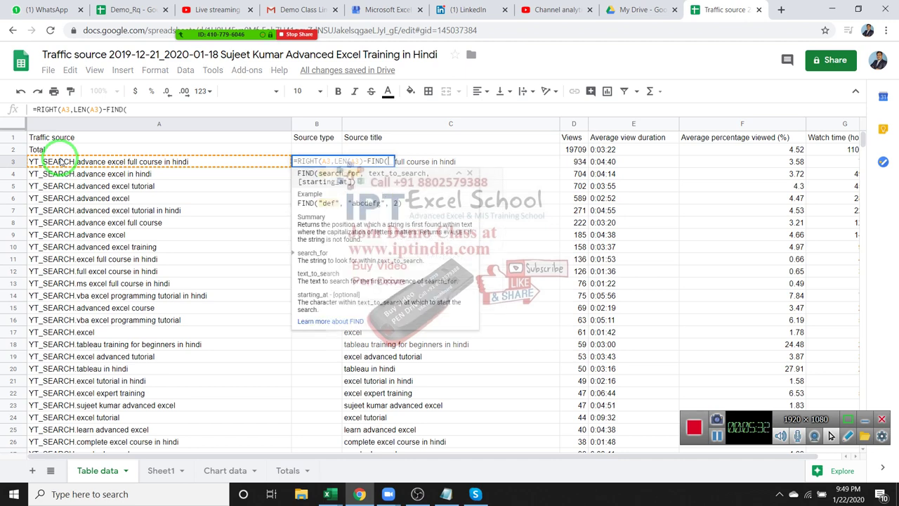
type("\"")
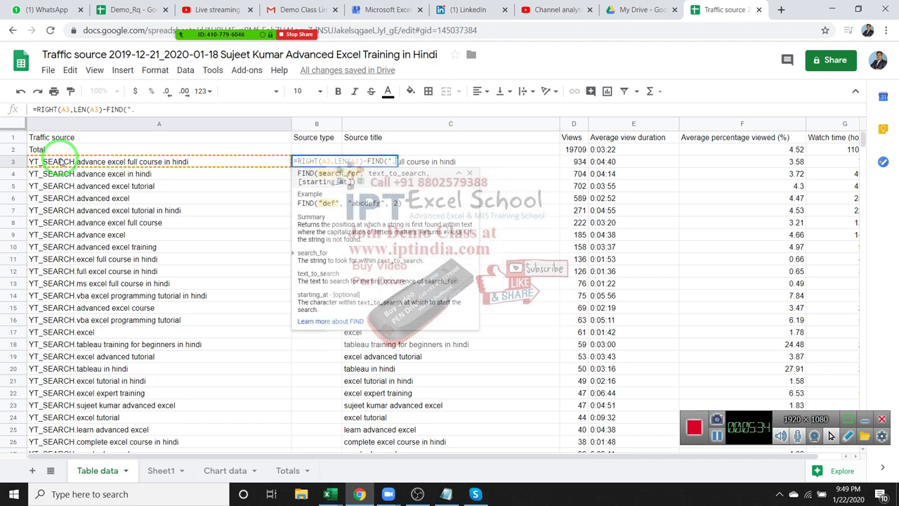
type(".\",")
left_click(61, 163)
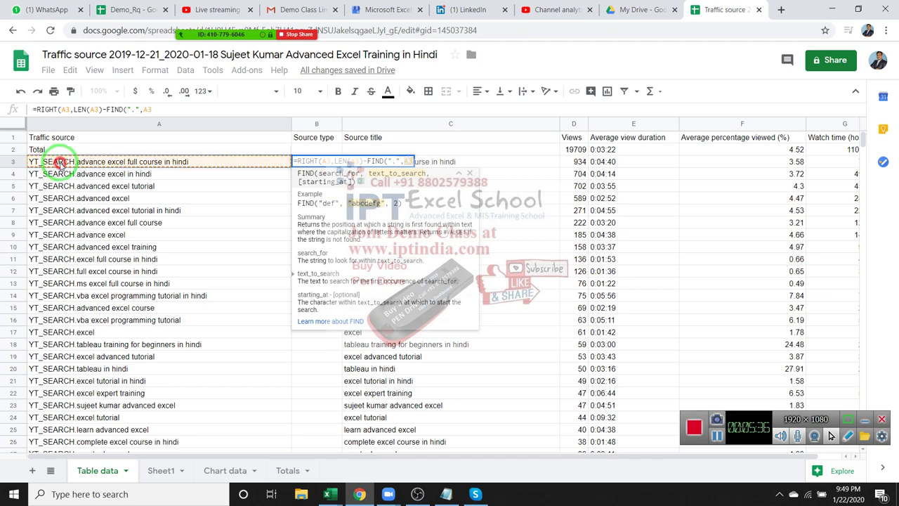
type(",1)")
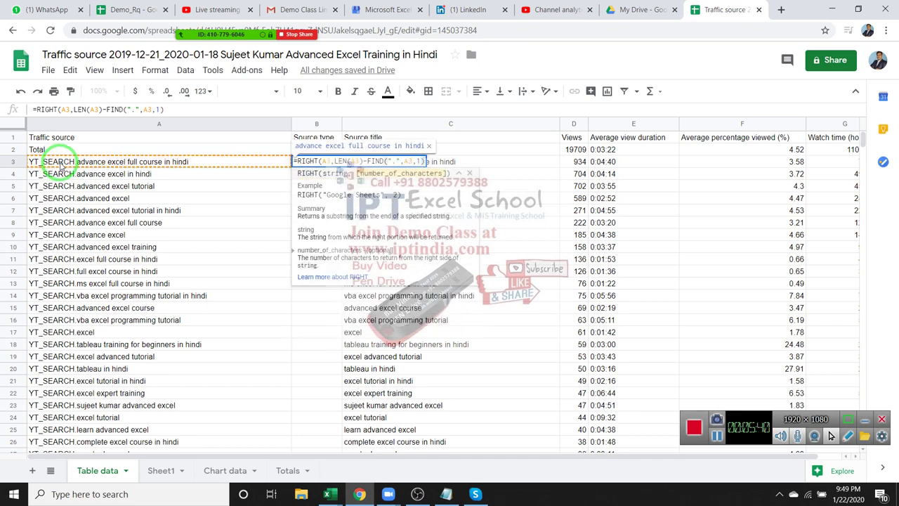
key("Return")
key("Up")
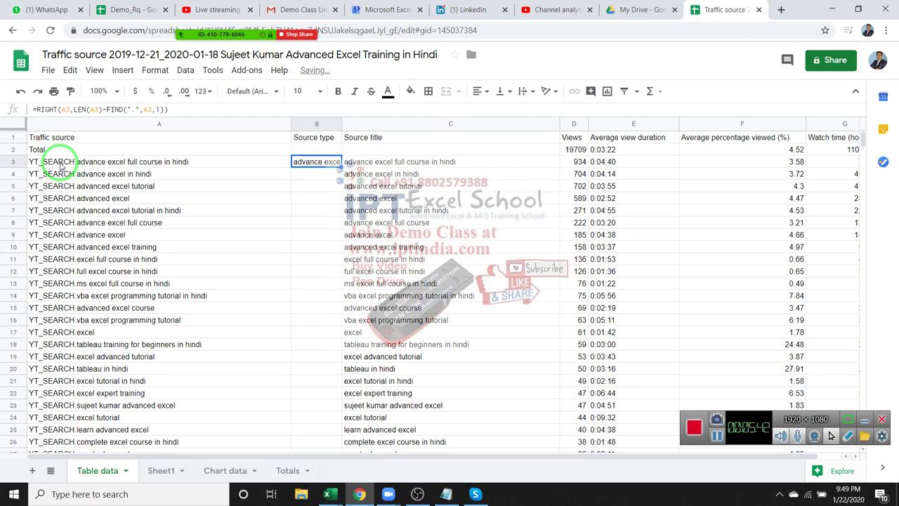
double_click(342, 126)
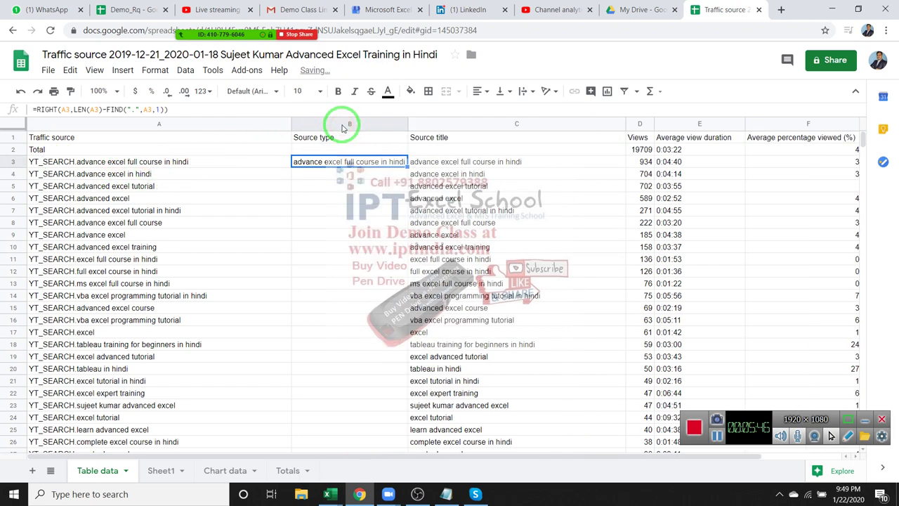
Insert REGEXEXTRACT into cell C12 on Sheet1 from the Insert > Function > Text menu
left_click(178, 470)
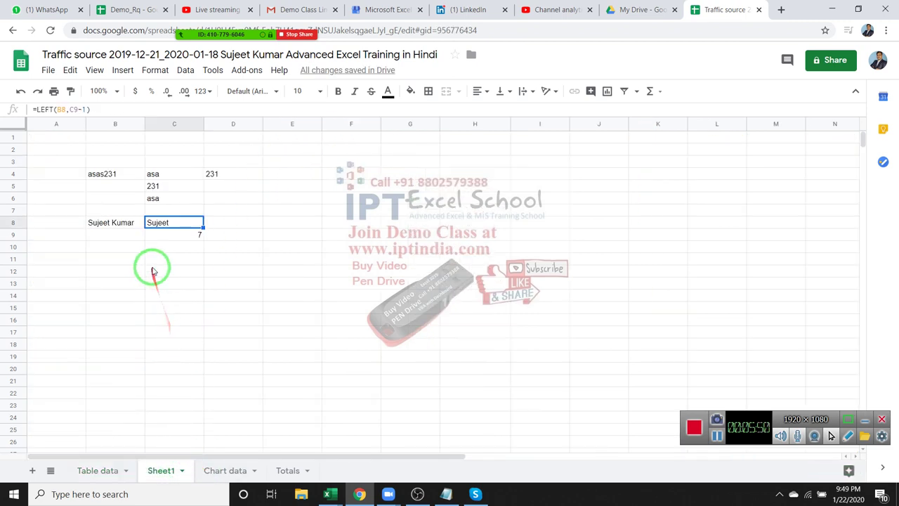
left_click(155, 273)
left_click(124, 70)
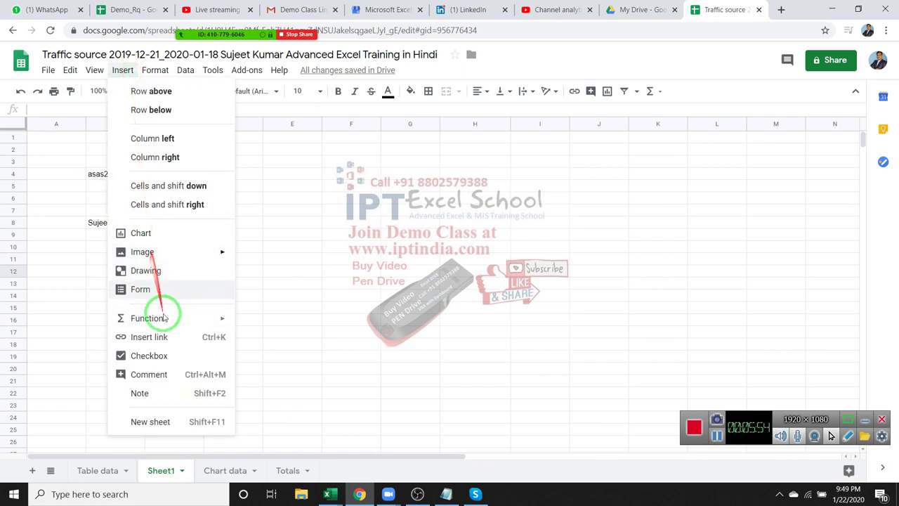
mouse_move(158, 320)
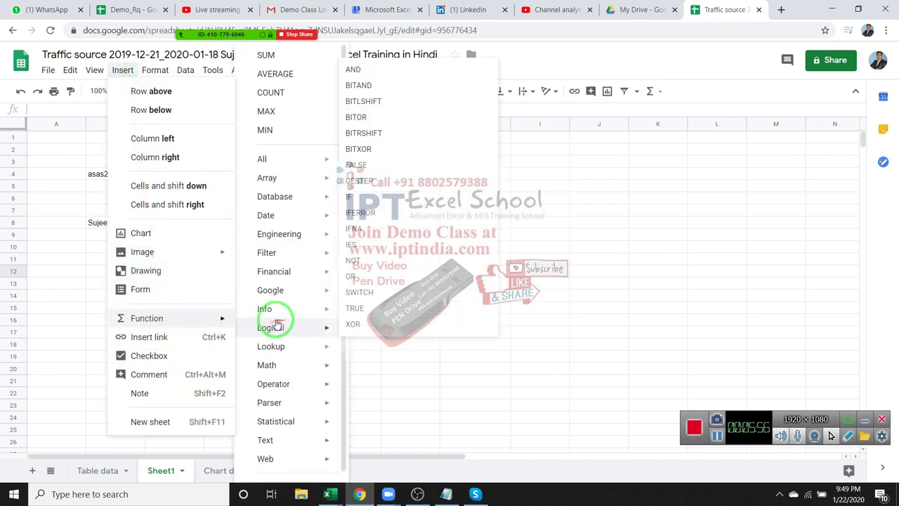
mouse_move(309, 440)
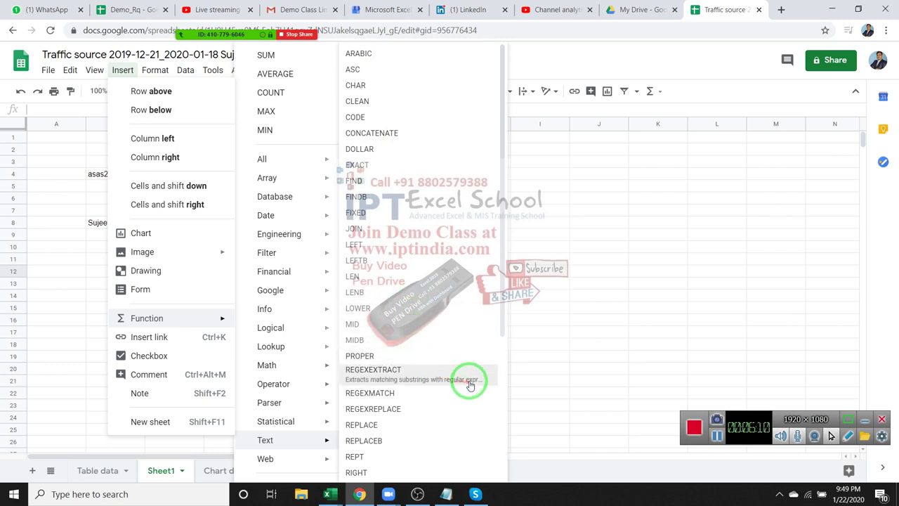
scroll(467, 383, "down", 3)
scroll(470, 384, "down", 1)
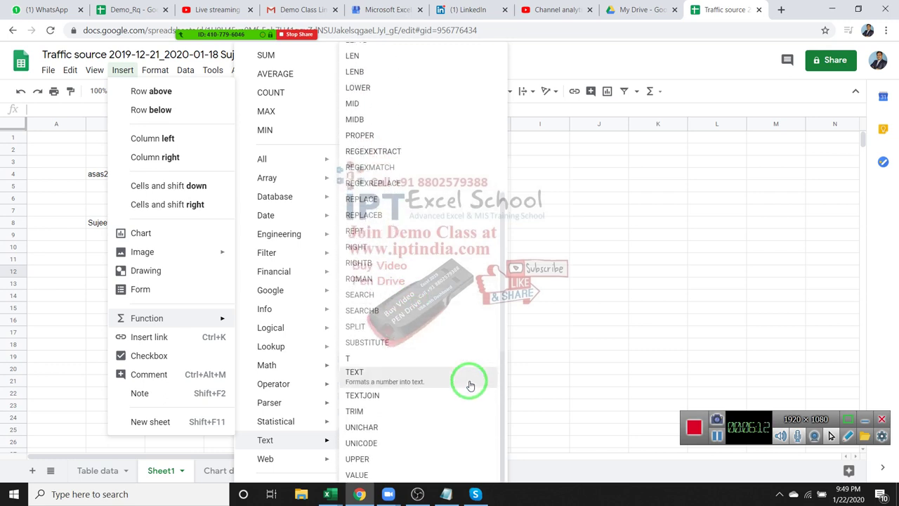
scroll(470, 385, "up", 2)
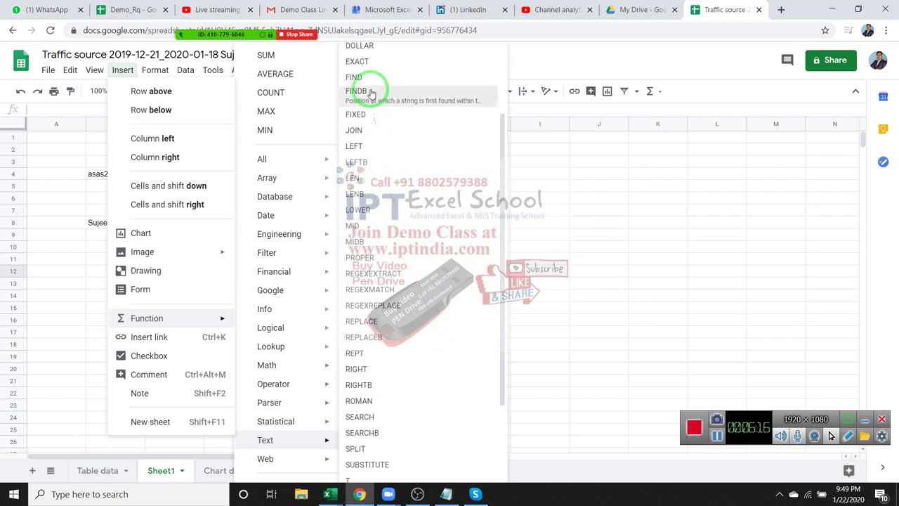
scroll(387, 175, "up", 1)
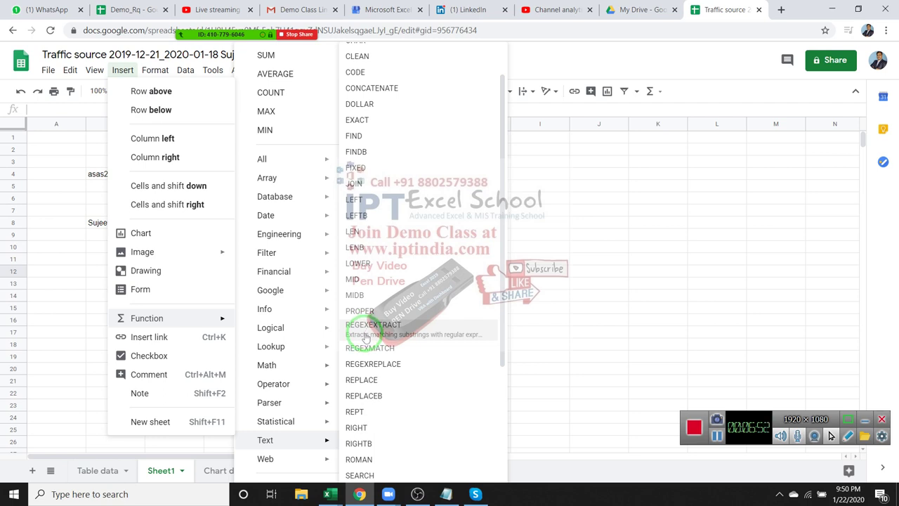
left_click(364, 339)
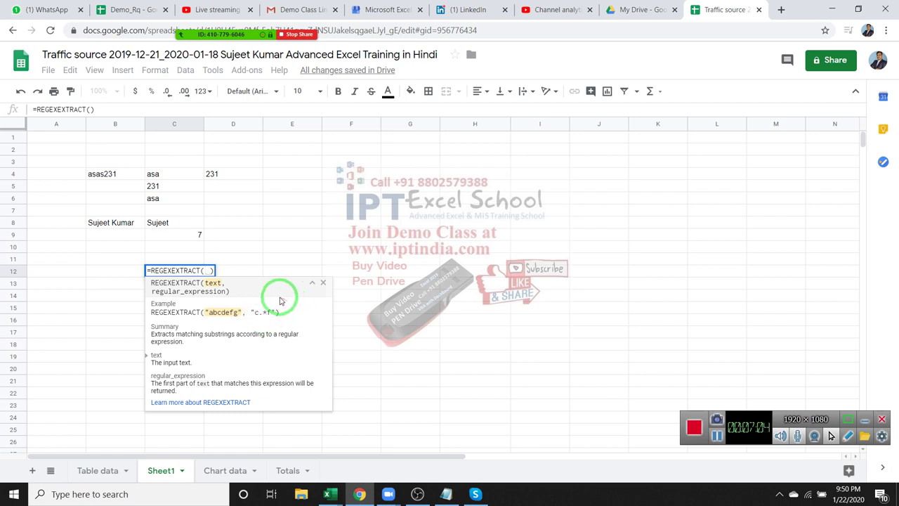
Build =REGEXEXTRACT(B8,"K*") in C12 and commit it so C12 shows K
left_click(127, 220)
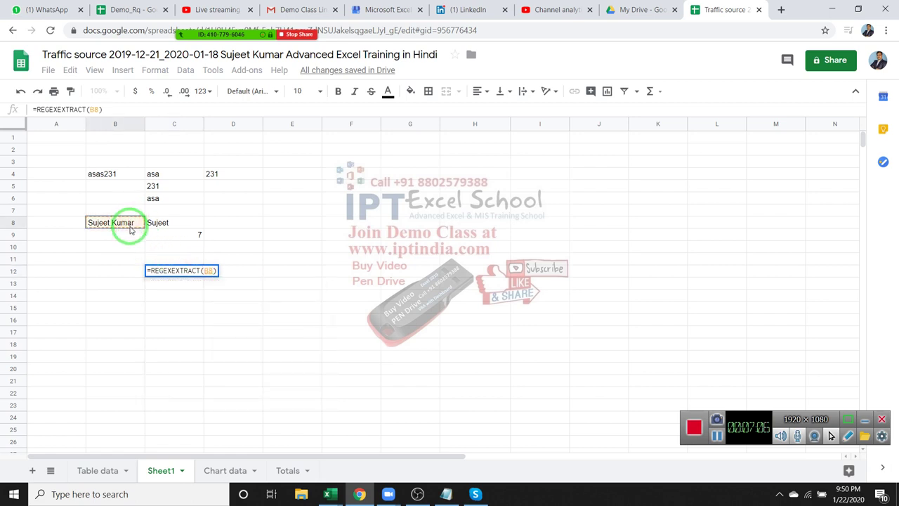
type(",")
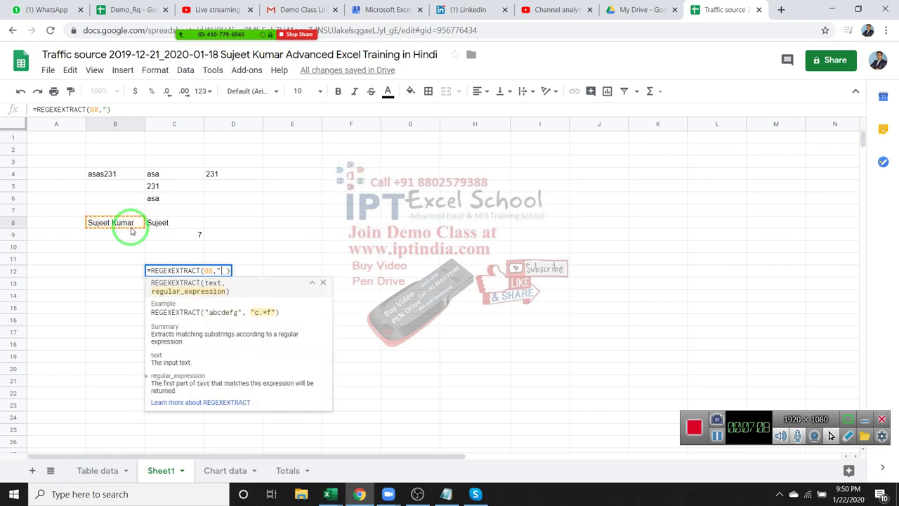
type("\"K*")
type("\"")
type("*")
type("\"")
key("Return")
key("Up")
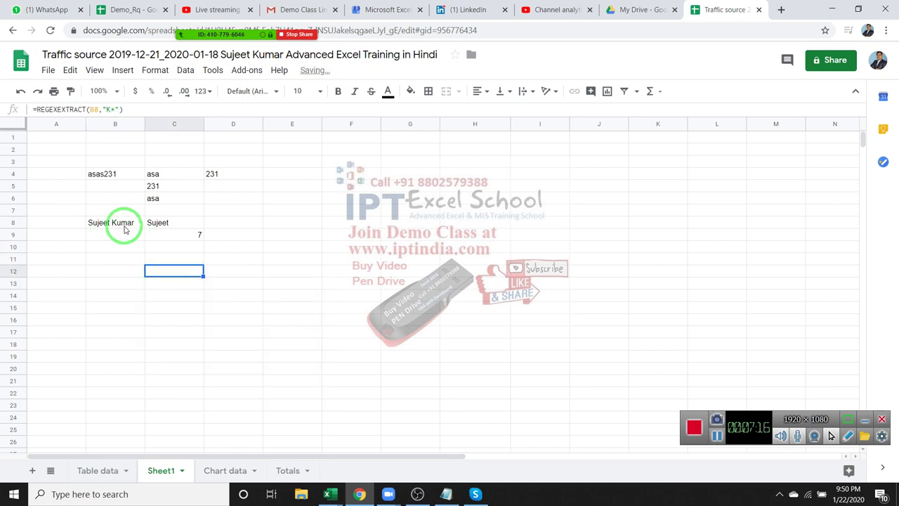
left_click(187, 273)
double_click(187, 273)
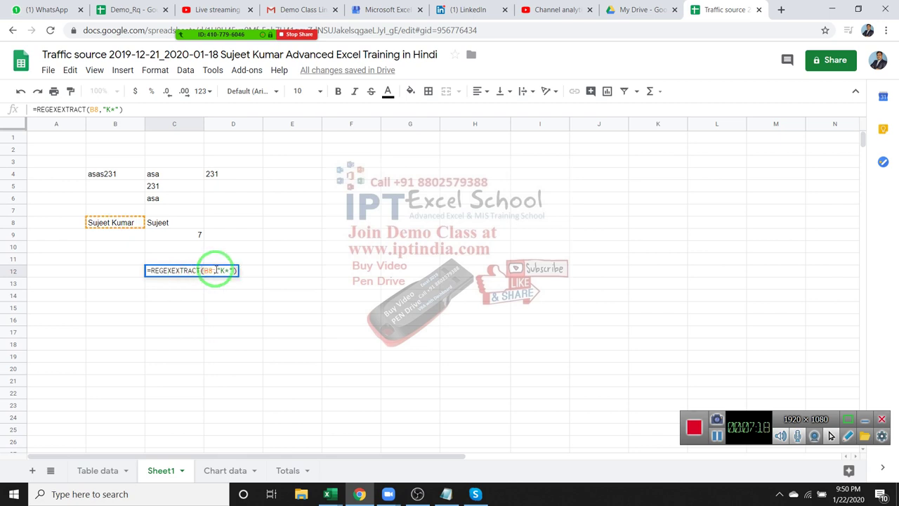
left_click(218, 271)
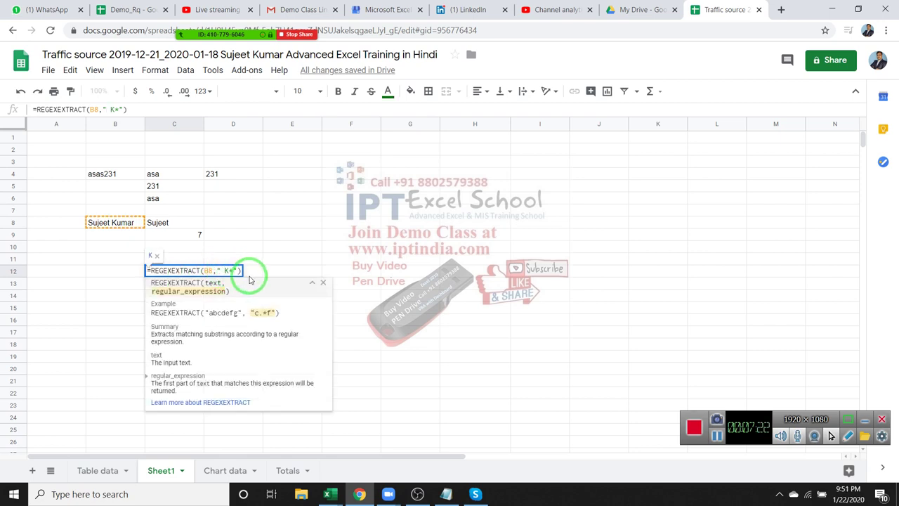
key("Return")
Rework C12's pattern through the variants K *, K and *K, ending with a blank result
double_click(184, 272)
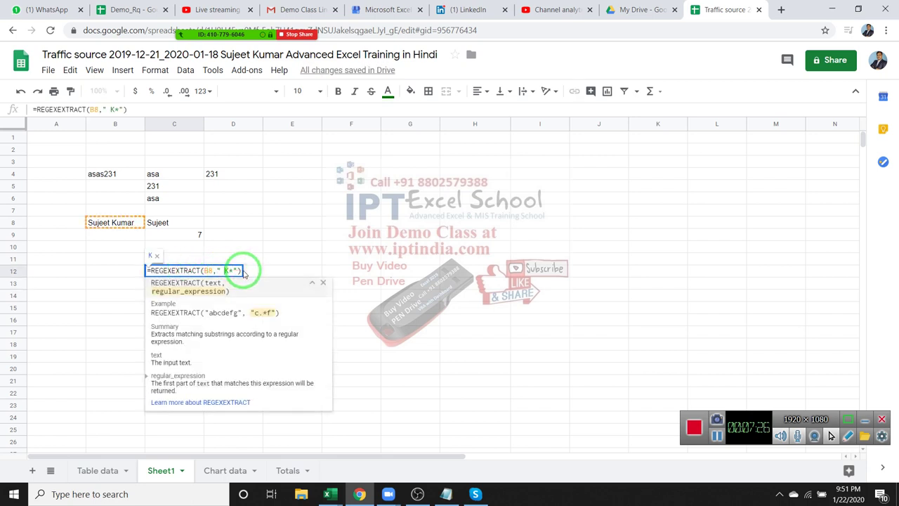
key("BackSpace")
key("BackSpace")
key("BackSpace")
type("K ")
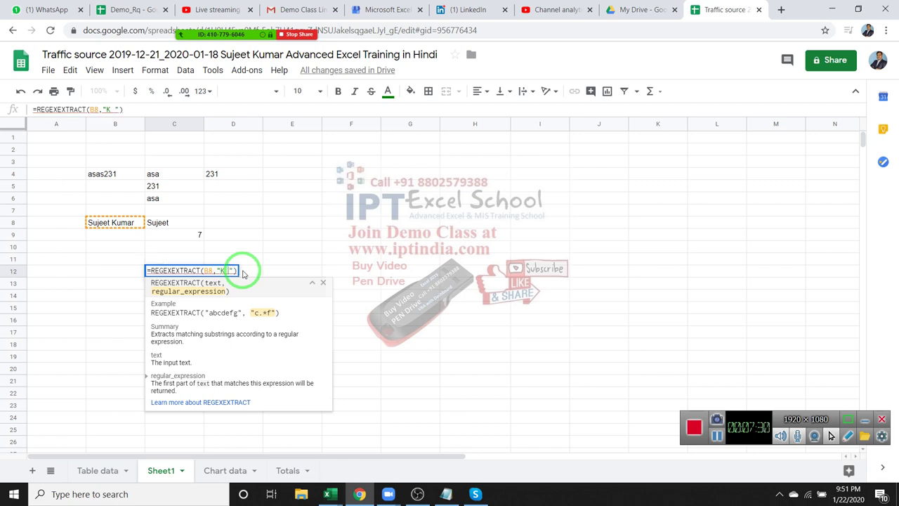
type("*")
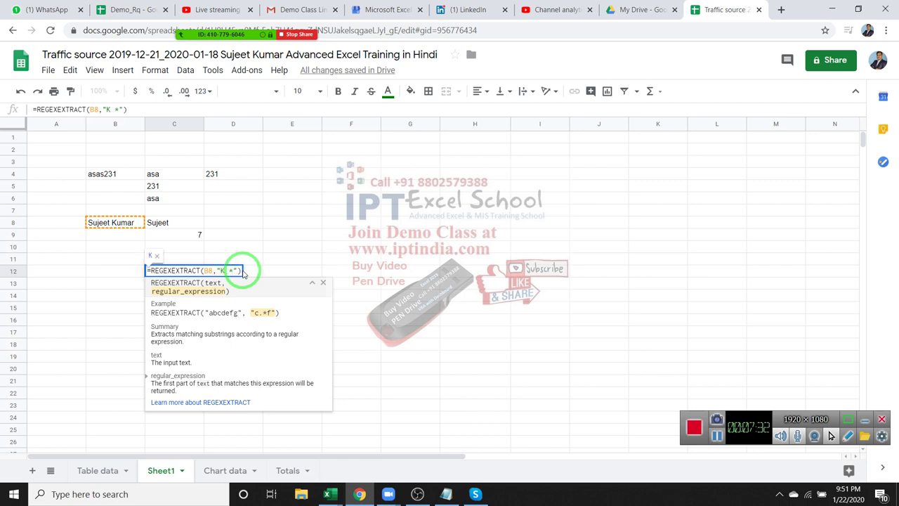
key("Left")
key("BackSpace")
key("Delete")
key("Left")
type("*")
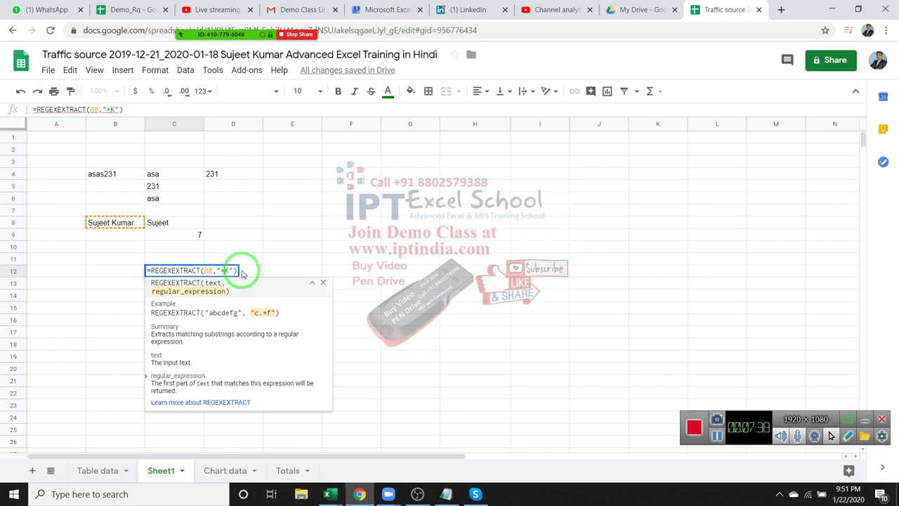
key("BackSpace")
key("BackSpace")
key("Return")
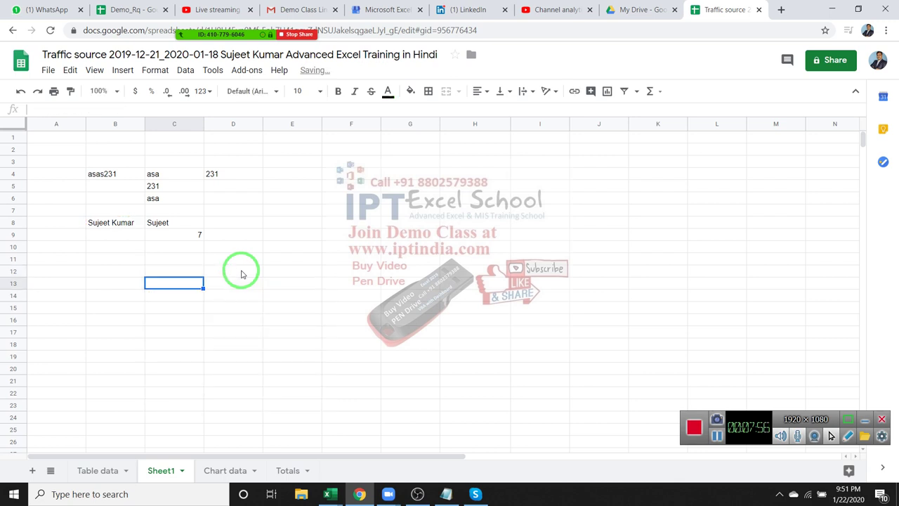
Change C12's pattern to "y", which finds no match in B8
key("Up")
double_click(177, 270)
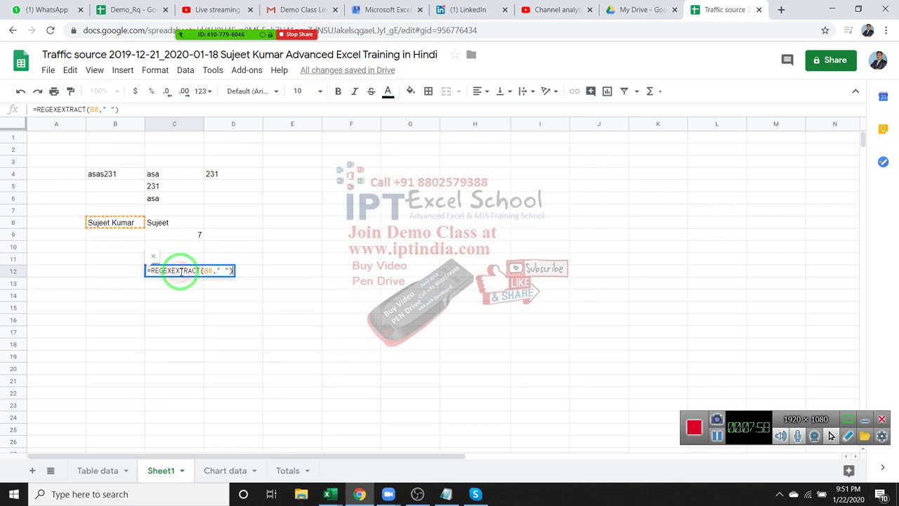
left_click(227, 270)
key("BackSpace")
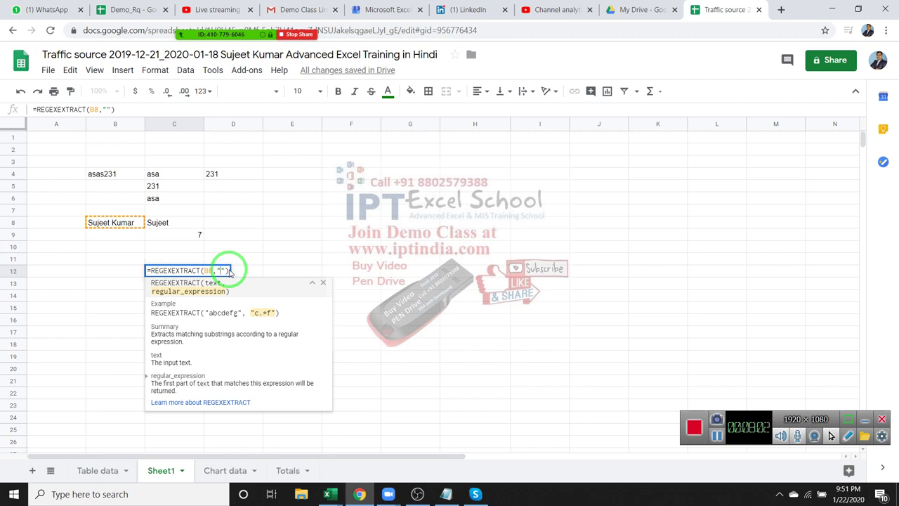
type("t")
key("BackSpace")
type("y")
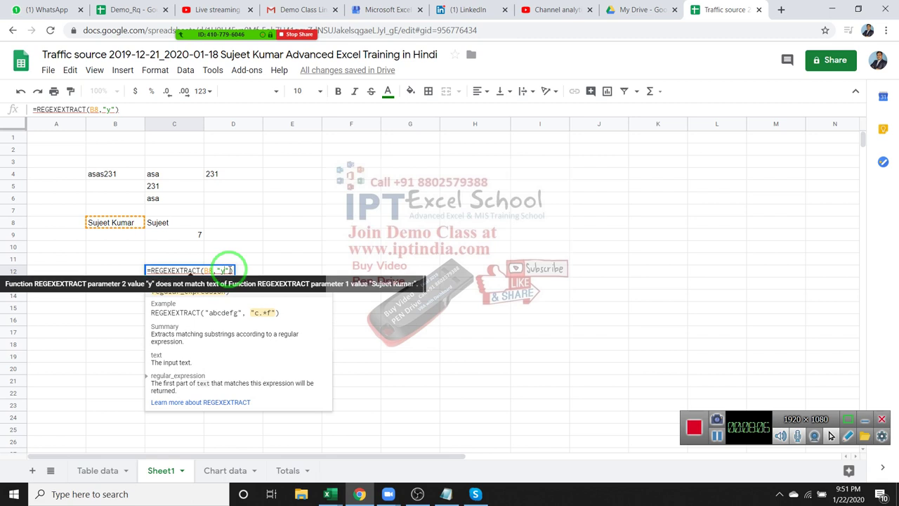
key("Return")
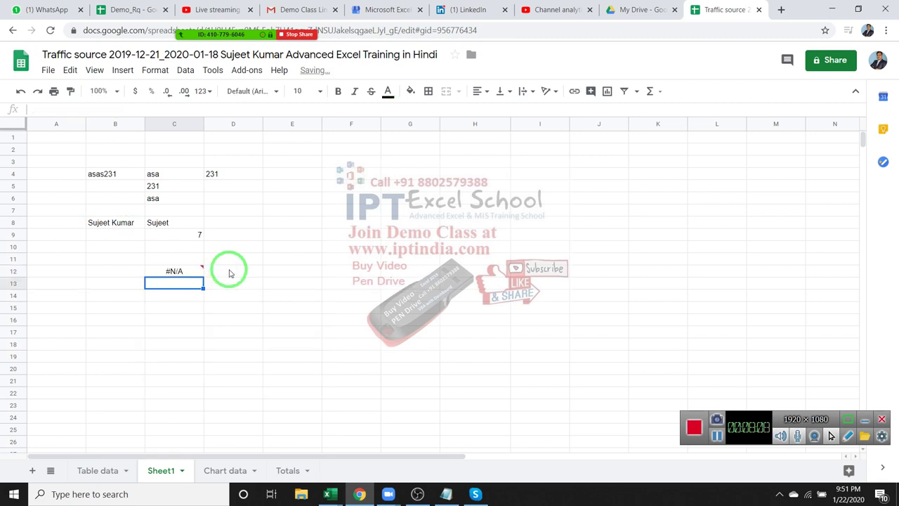
Replace the pattern with B8's surname so C12 returns the surname
key("Up")
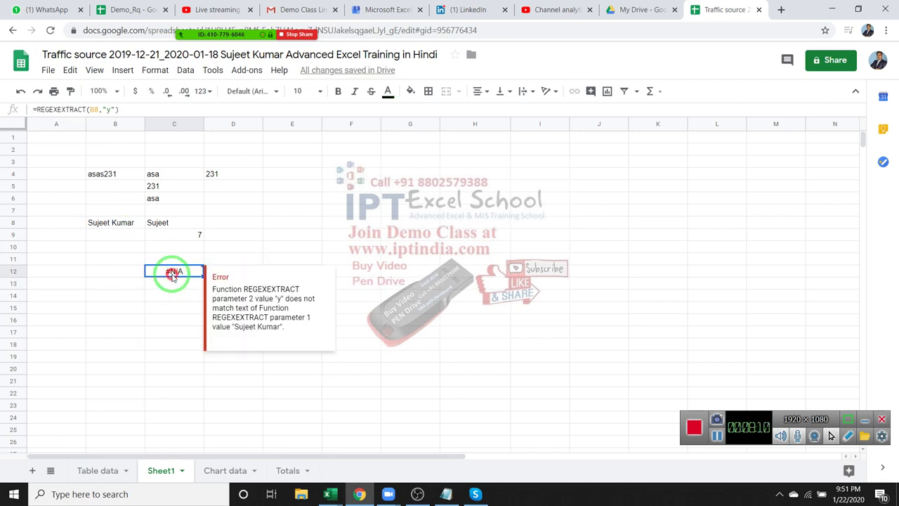
double_click(172, 273)
double_click(223, 270)
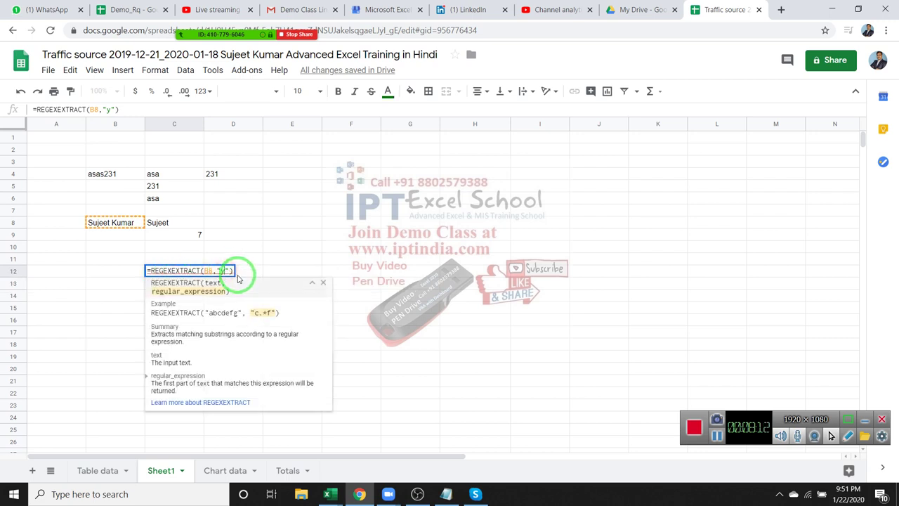
key("BackSpace")
type("Kumar")
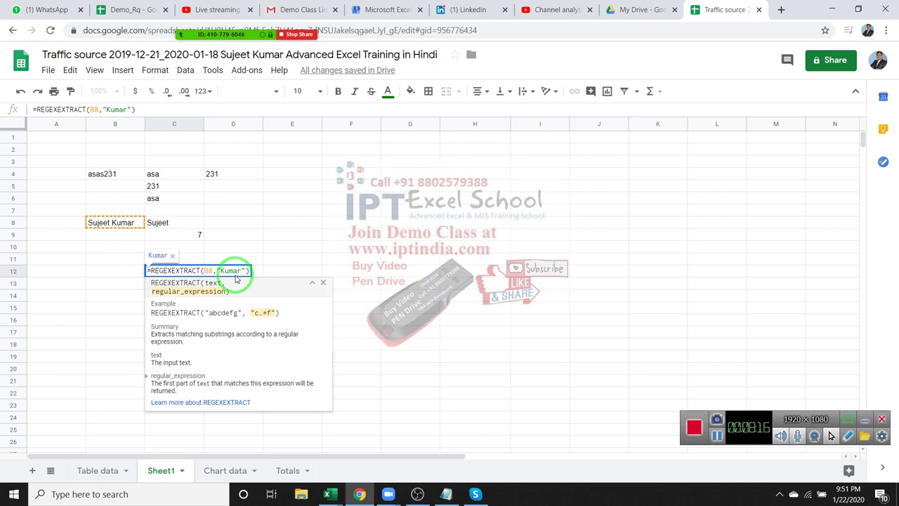
key("Return")
Trim the pattern down to "K", test "K*", then undo back to "K"
key("Up")
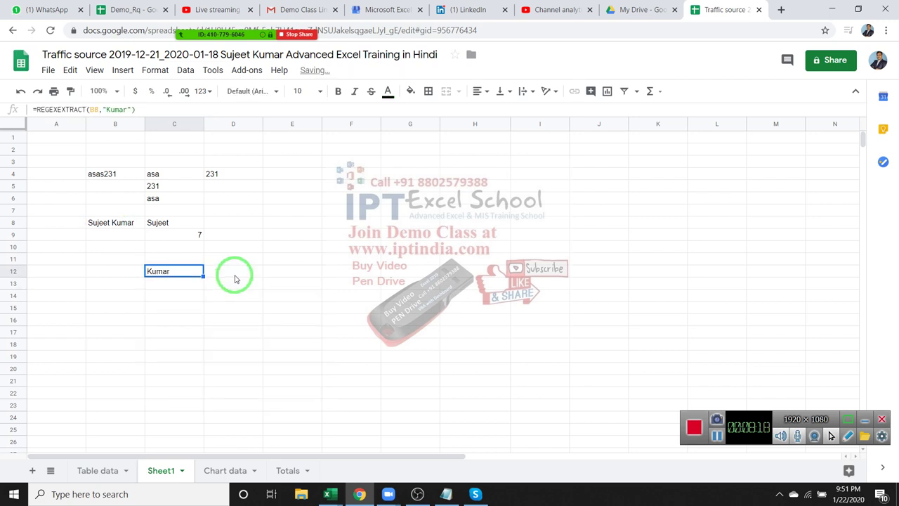
double_click(191, 271)
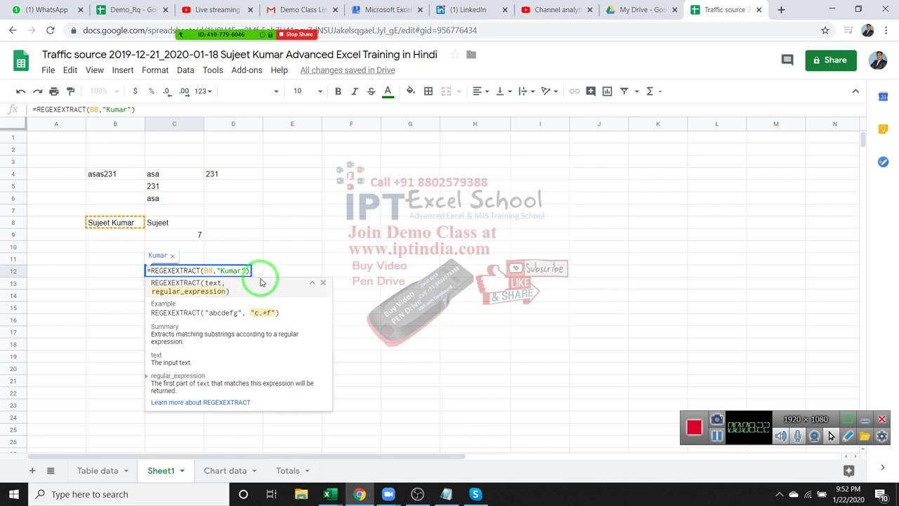
key("BackSpace")
key("BackSpace")
key("BackSpace")
key("BackSpace")
key("Return")
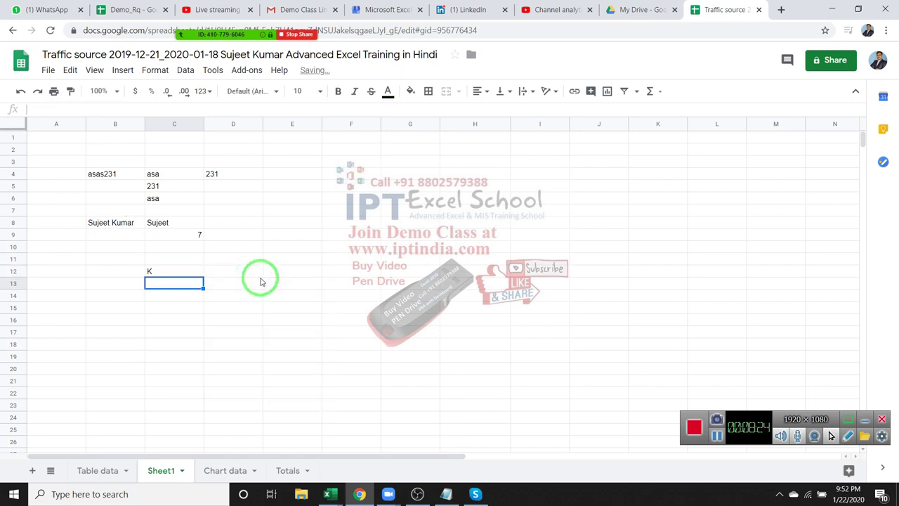
key("Up")
key("F2")
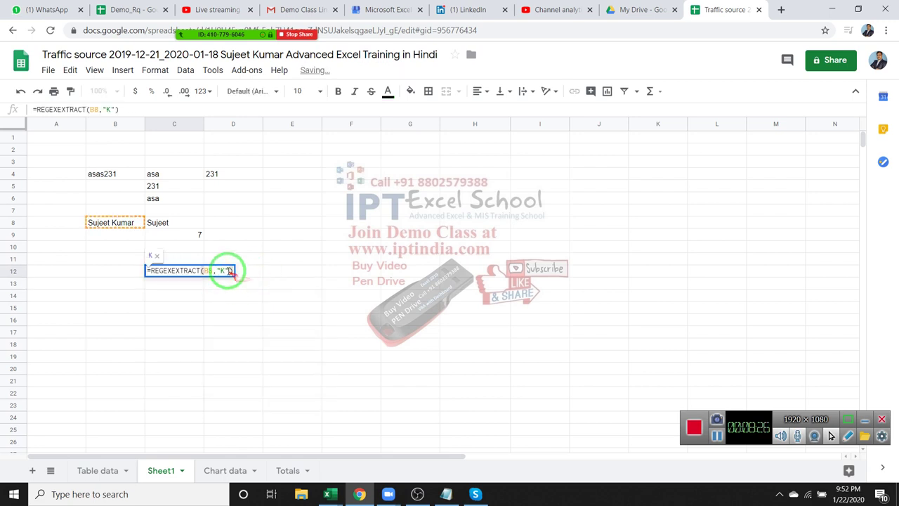
left_click(229, 270)
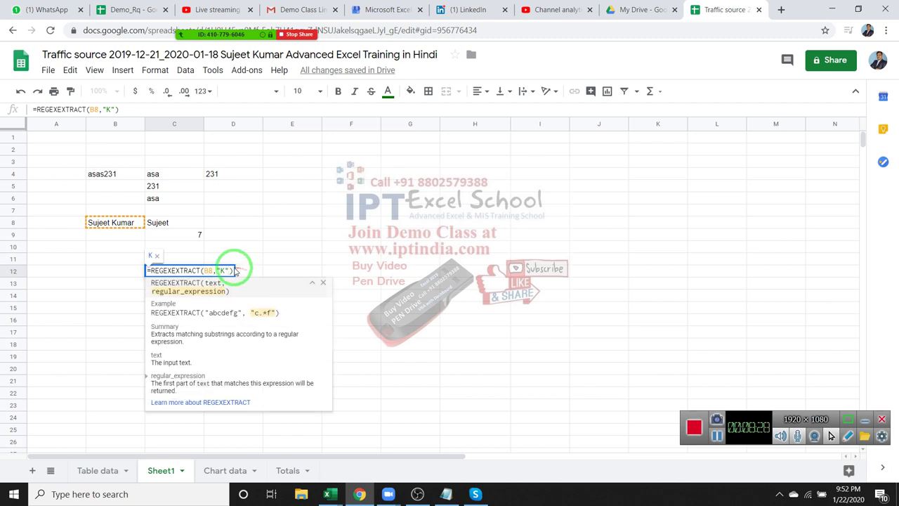
left_click(226, 271)
type("*")
key("Return")
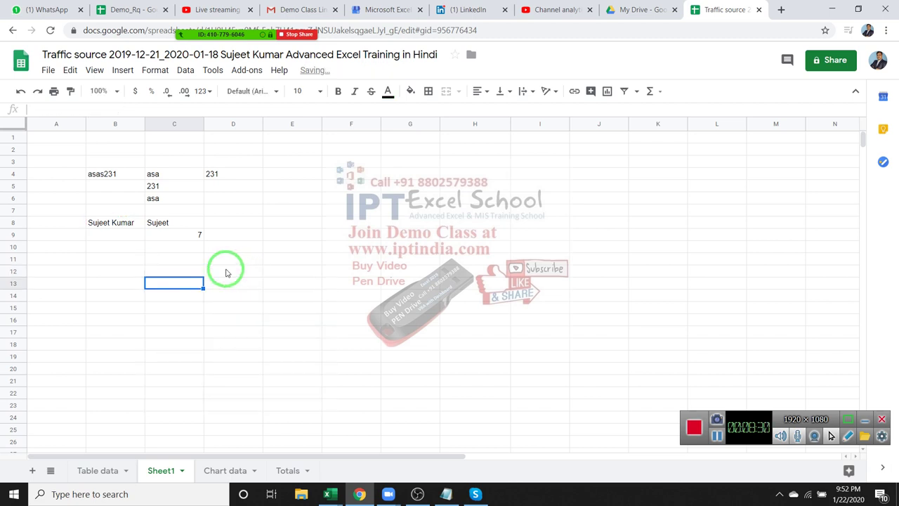
key("Up")
key("F2")
key("Escape")
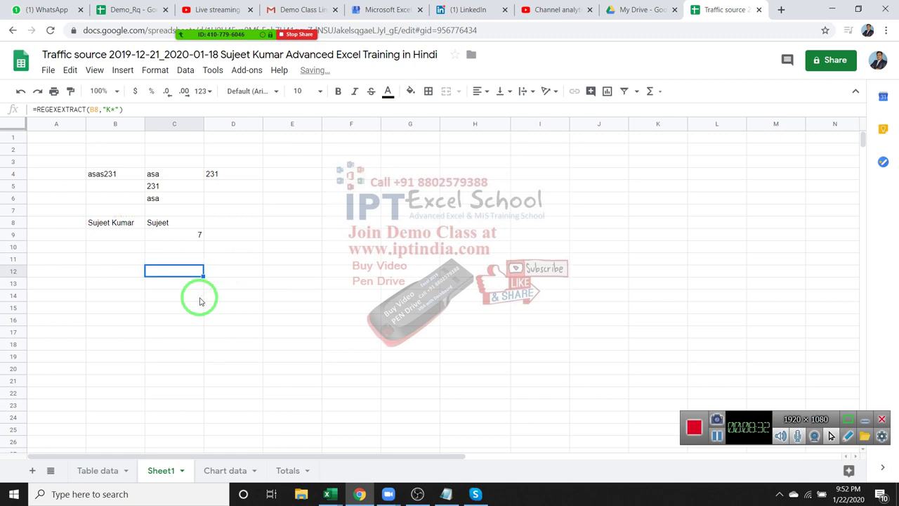
key("ctrl+z")
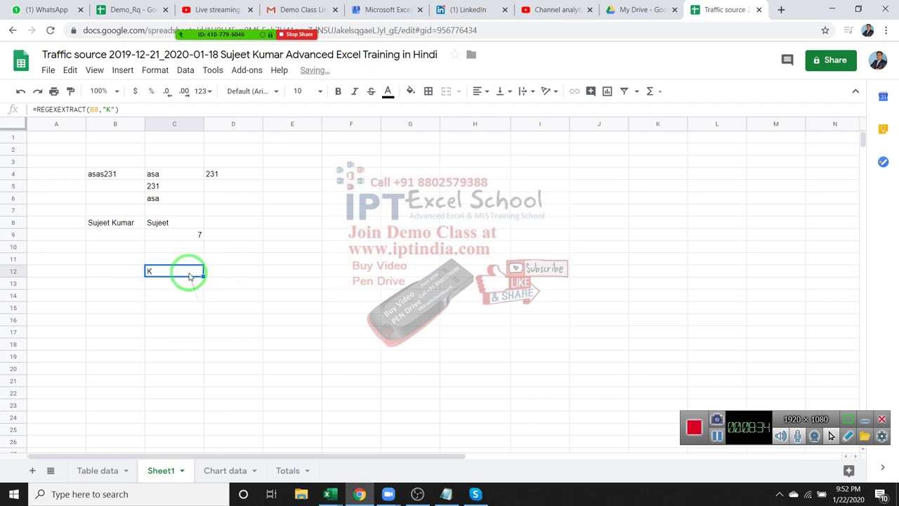
double_click(189, 272)
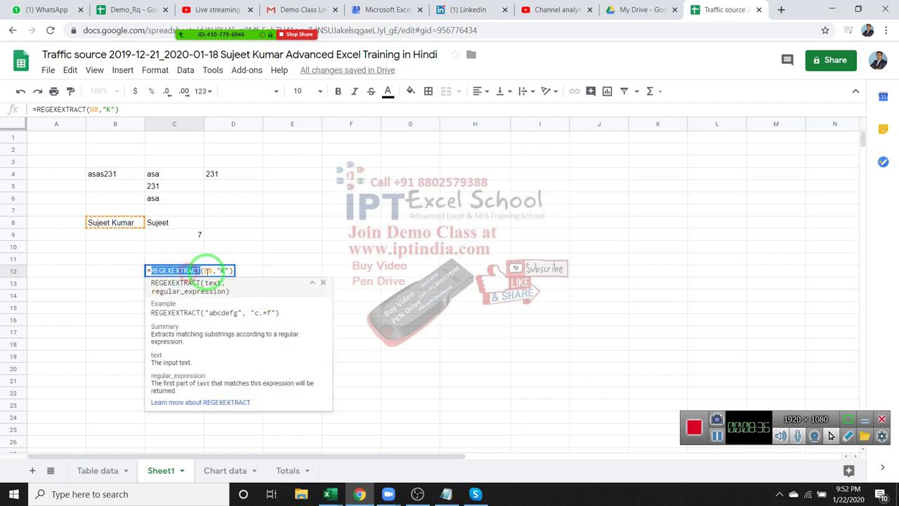
Review the REGEXEXTRACT help article's Examples table, then close the help panel so C12 shows K
left_click(225, 401)
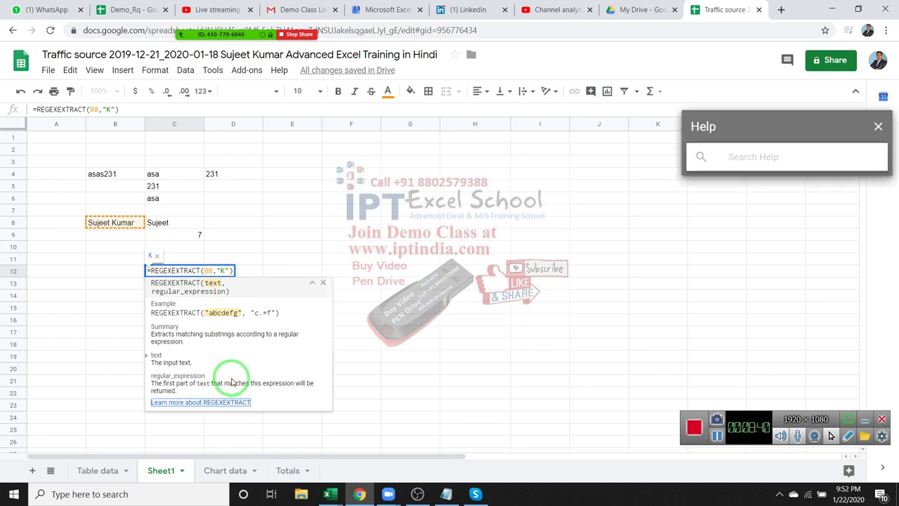
scroll(807, 293, "down", 2)
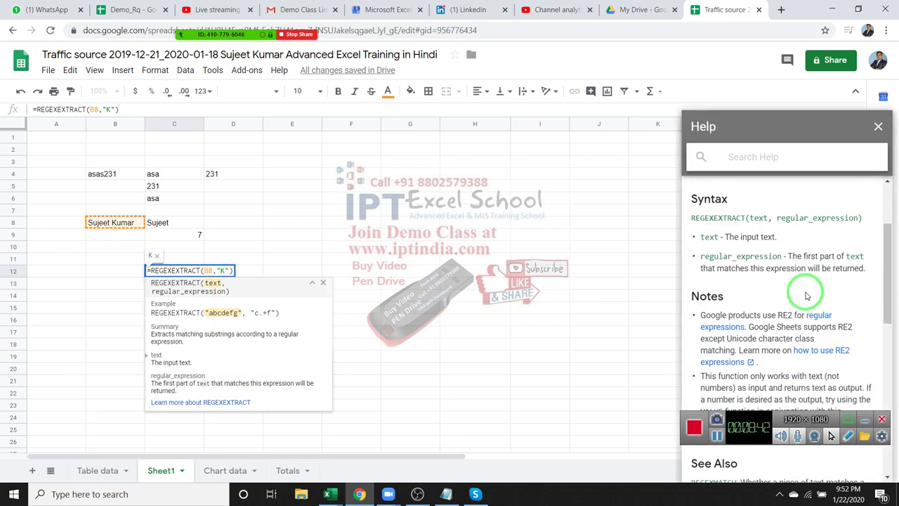
scroll(808, 293, "down", 2)
scroll(807, 294, "down", 2)
scroll(807, 294, "down", 2)
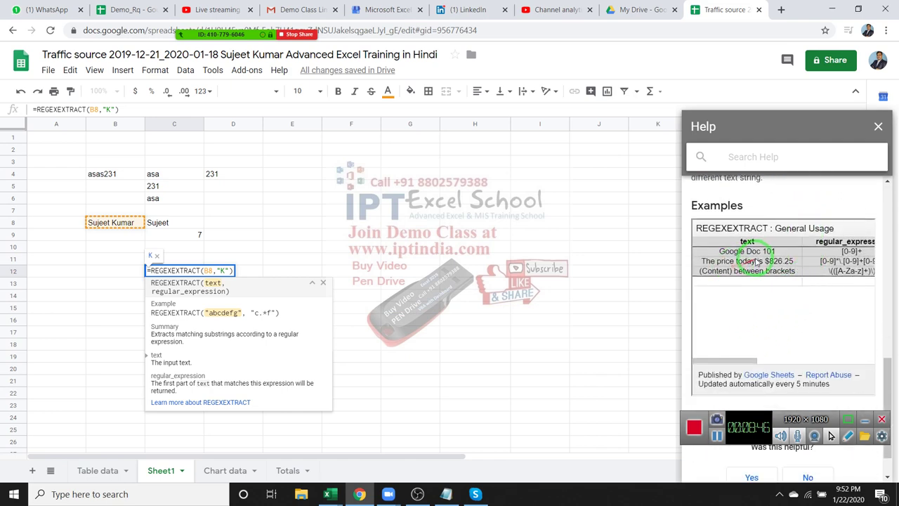
left_click_drag(749, 360, 755, 359)
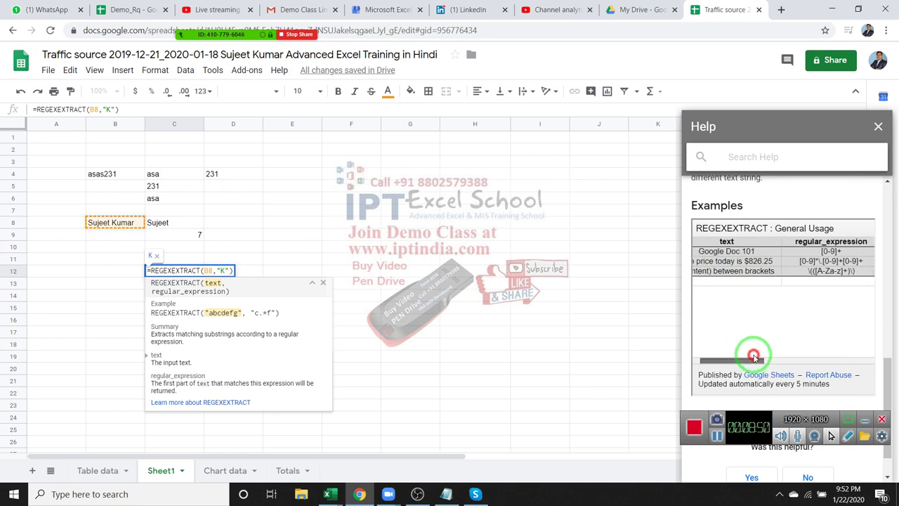
mouse_move(753, 357)
left_mouse_down()
mouse_move(836, 352)
mouse_move(791, 349)
mouse_move(827, 349)
left_mouse_up()
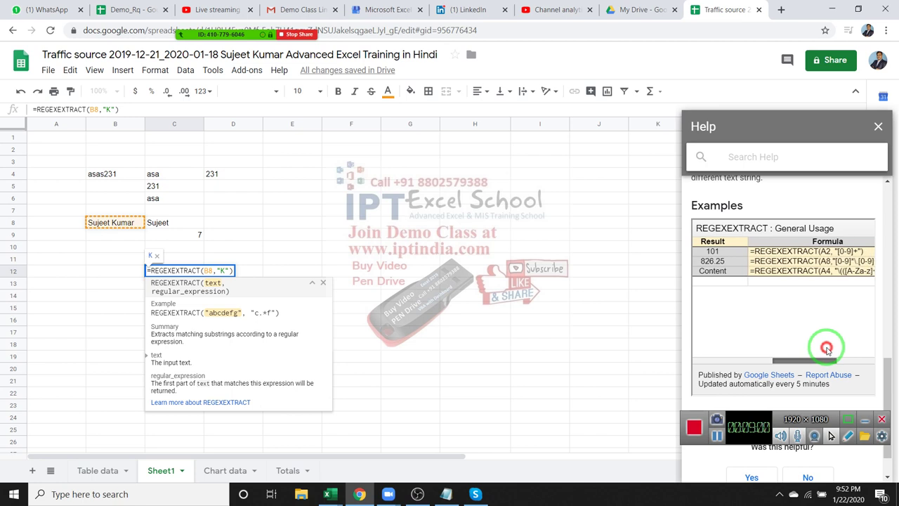
mouse_move(827, 349)
left_mouse_down()
mouse_move(782, 347)
mouse_move(845, 344)
left_mouse_up()
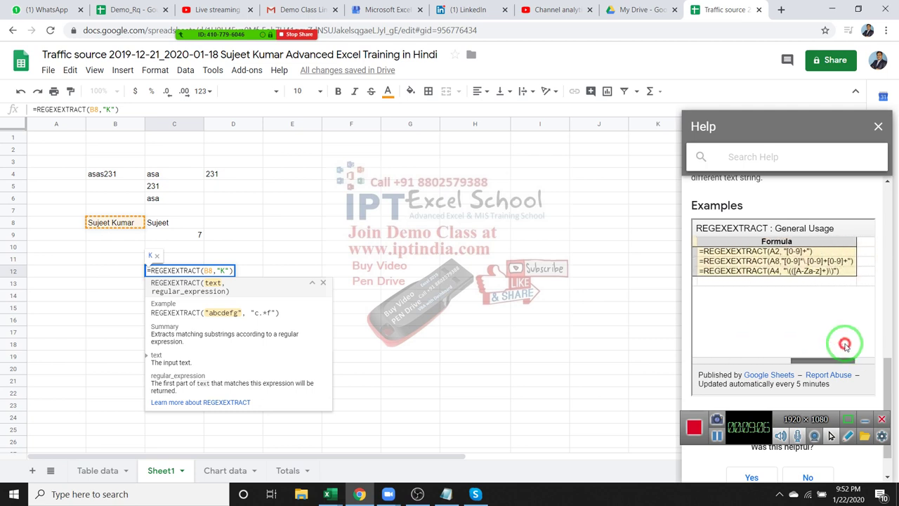
left_click_drag(845, 344, 839, 344)
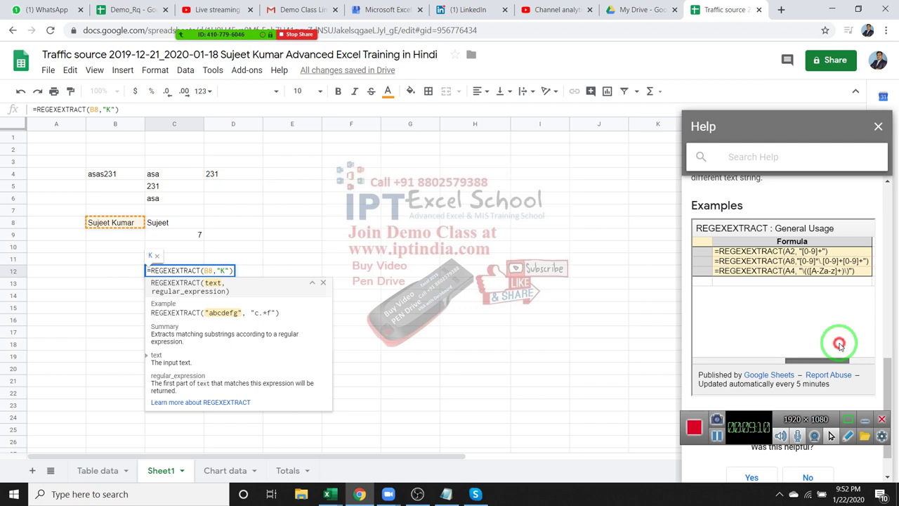
mouse_move(839, 345)
left_mouse_down()
mouse_move(746, 338)
mouse_move(869, 341)
mouse_move(731, 339)
left_mouse_up()
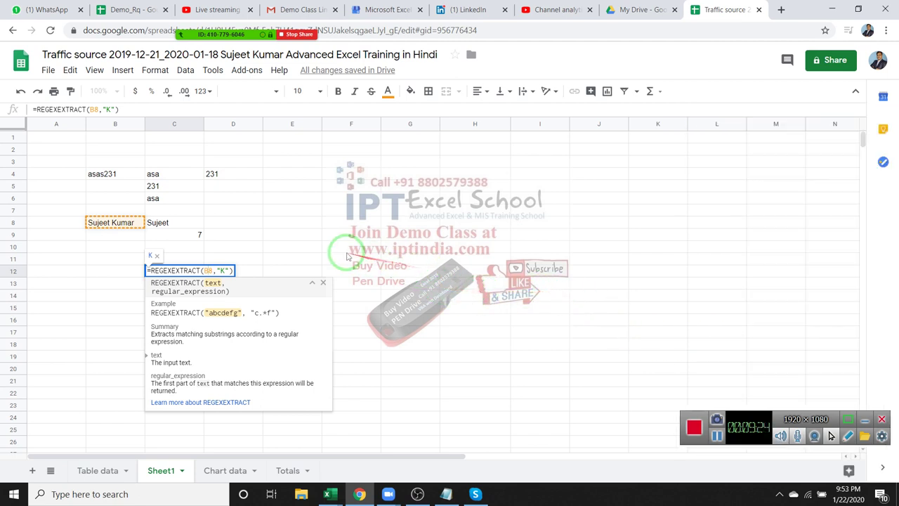
left_click(347, 248)
Enter a first name followed by 458 in cell E8
left_click(268, 223)
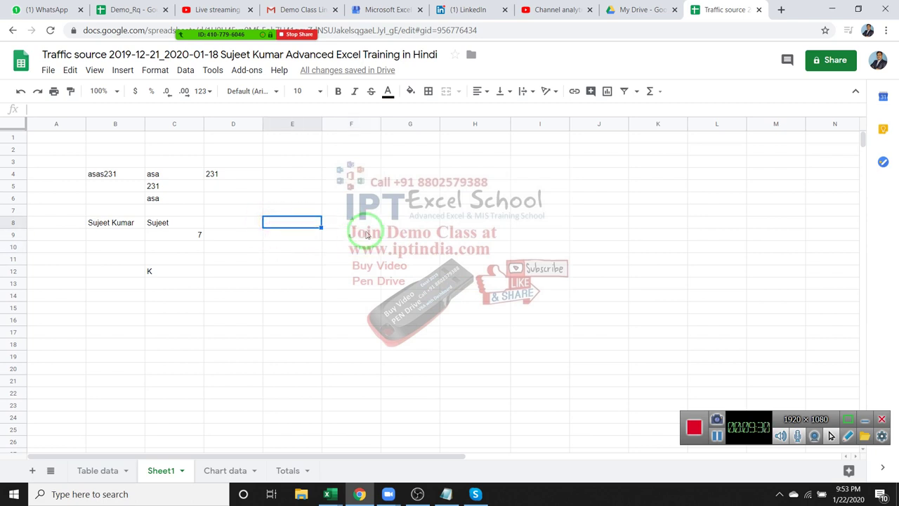
type("Sujeet ")
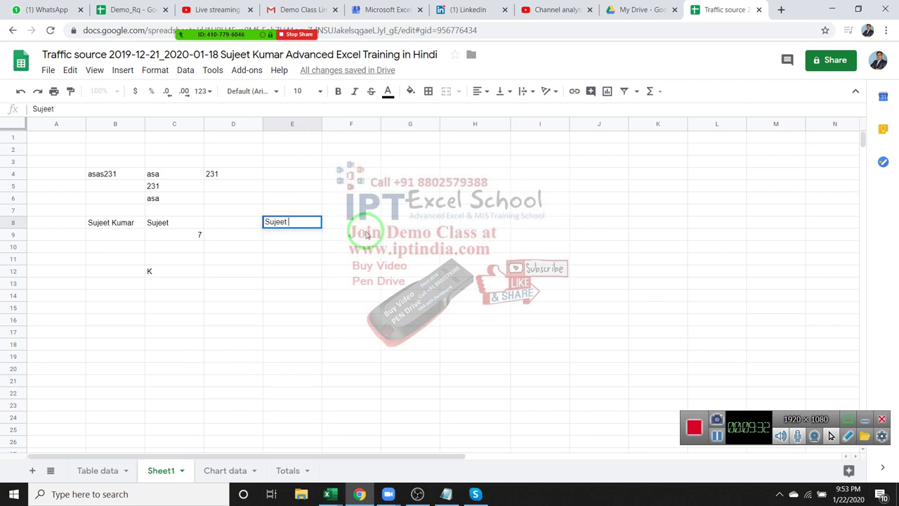
type("458")
key("Return")
key("Down")
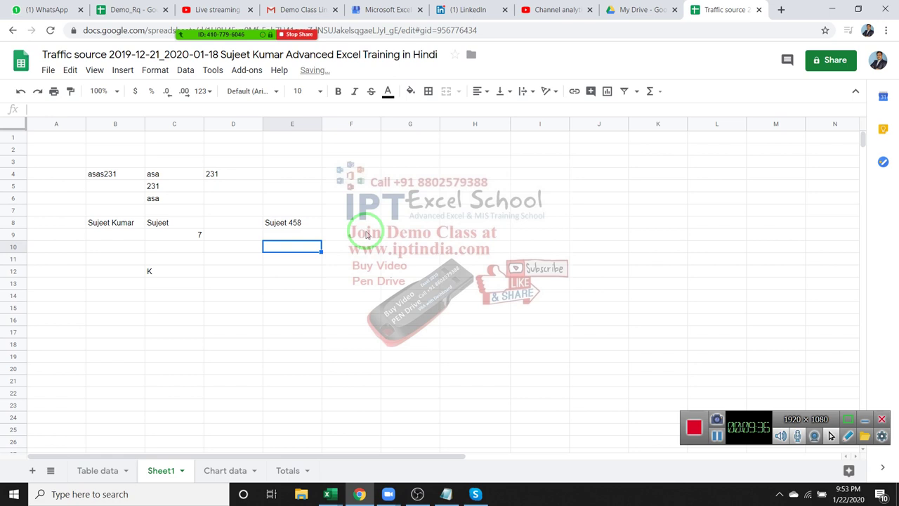
In E10, start =REGEXEXTRACT(E8,"[0-9]*") using the function autocomplete
type("=r")
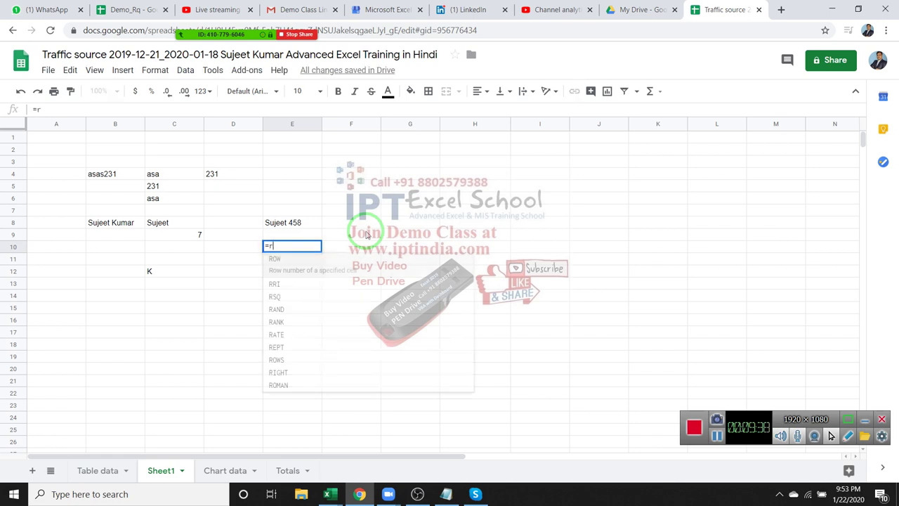
type("eg")
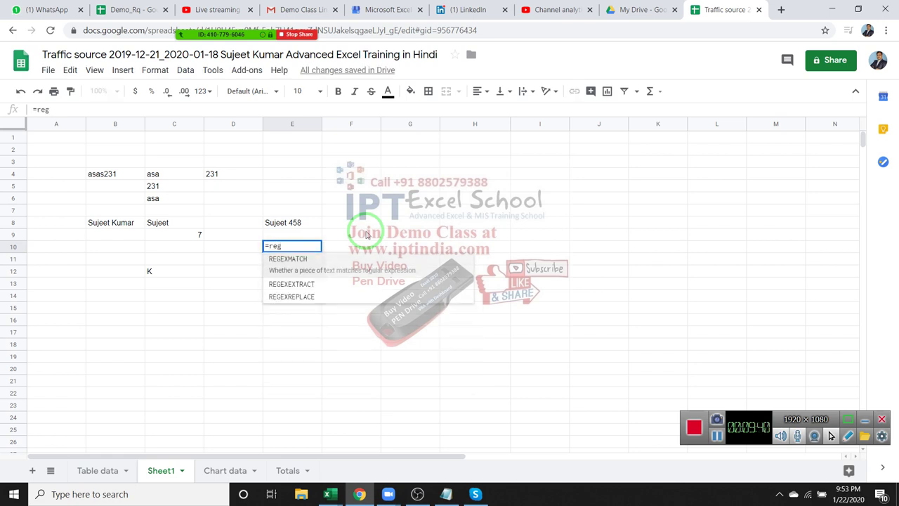
key("Down")
key("Down")
key("Up")
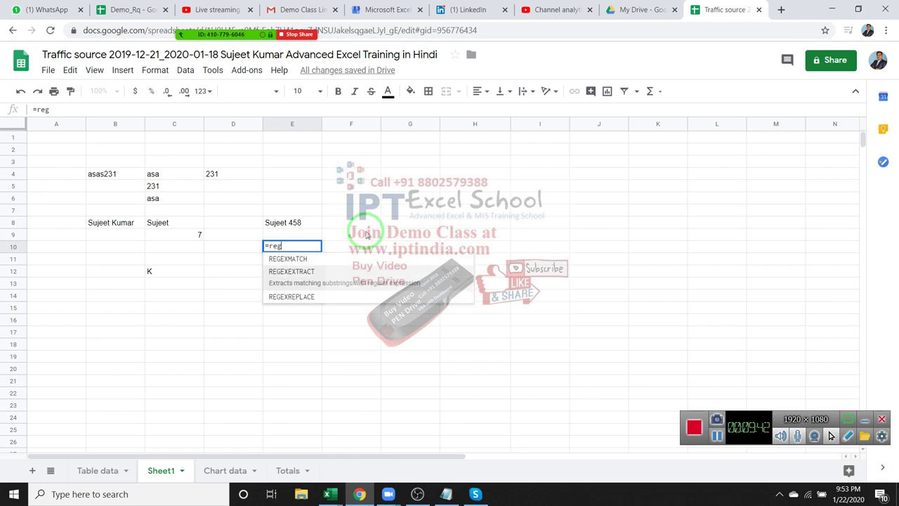
key("Tab")
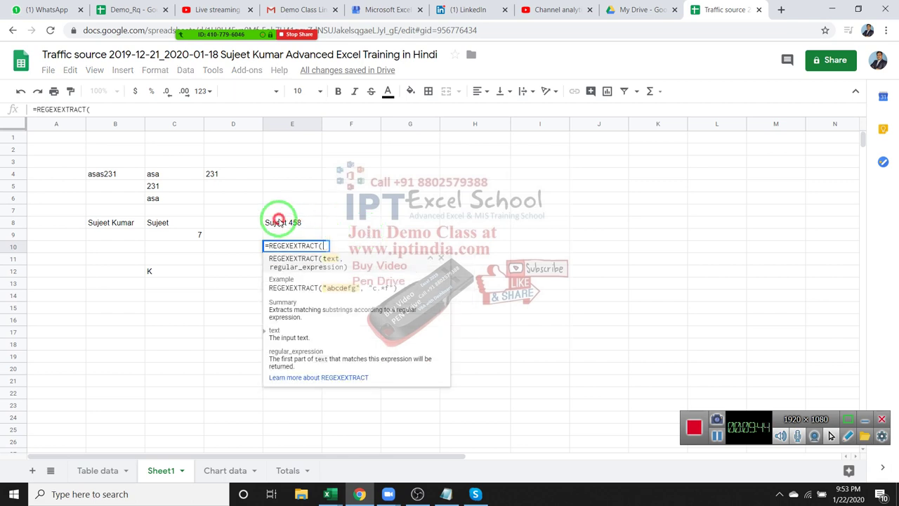
left_click(279, 223)
type(",")
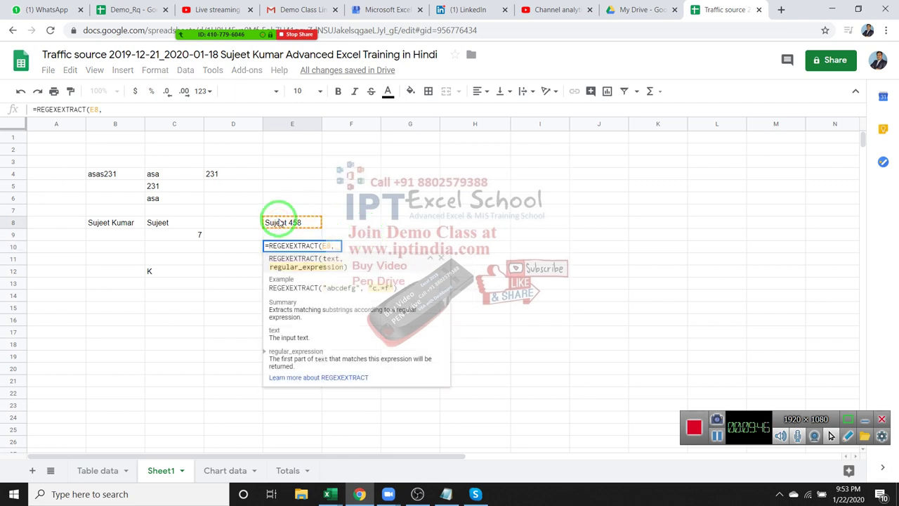
type("\"")
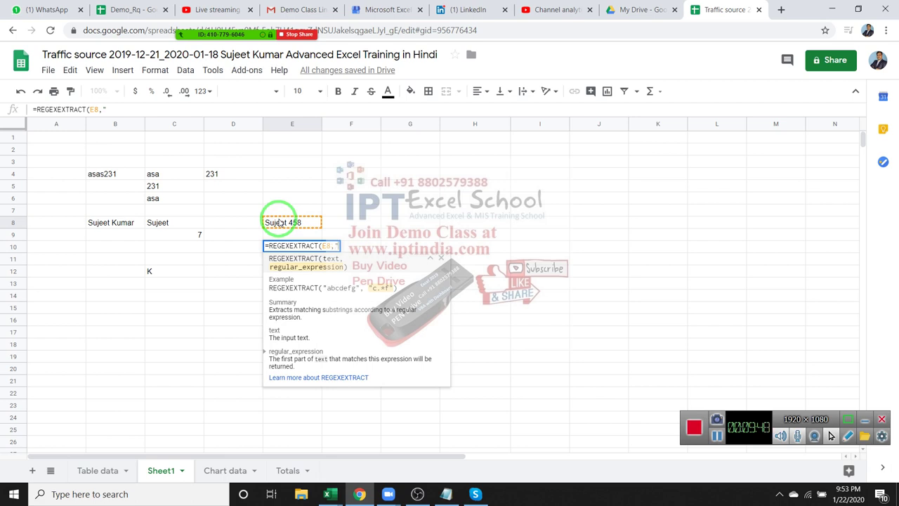
type("[0-")
type("9")
type("]*")
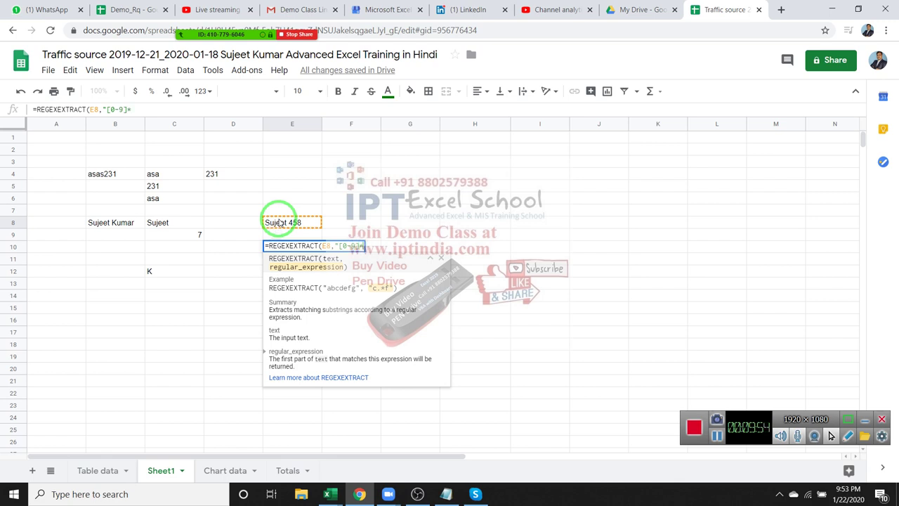
type("\"")
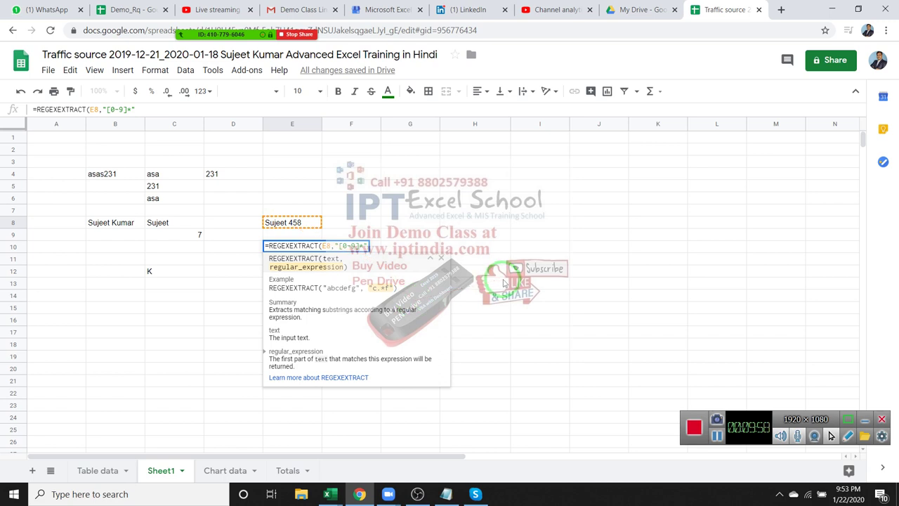
left_click_drag(505, 282, 341, 369)
Open the REGEXEXTRACT help examples and change E10's pattern to [0-9]+, returning 458
left_click(337, 378)
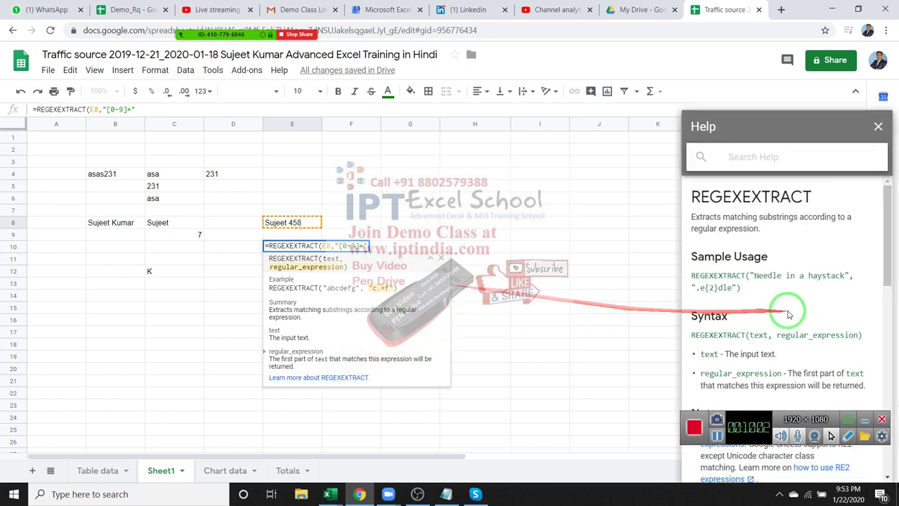
scroll(783, 311, "down", 3)
scroll(782, 311, "down", 2)
scroll(788, 313, "down", 1)
scroll(788, 316, "down", 1)
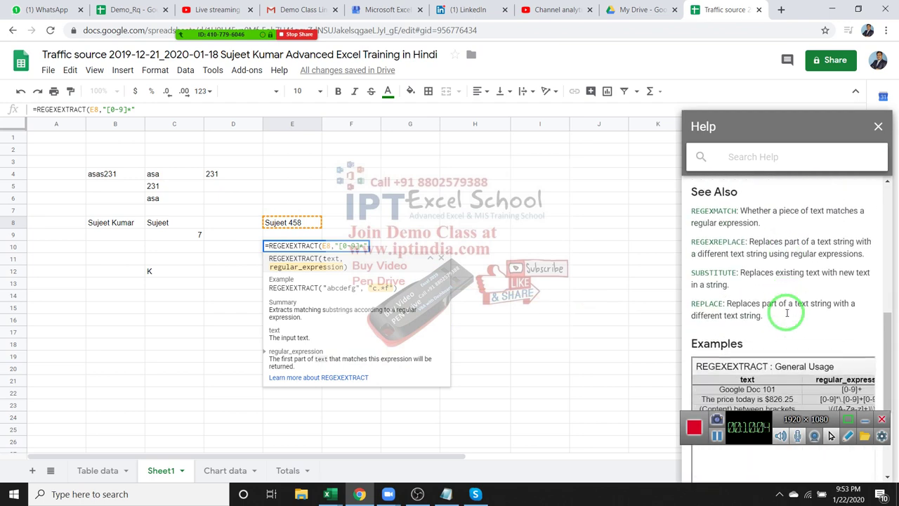
scroll(788, 316, "down", 1)
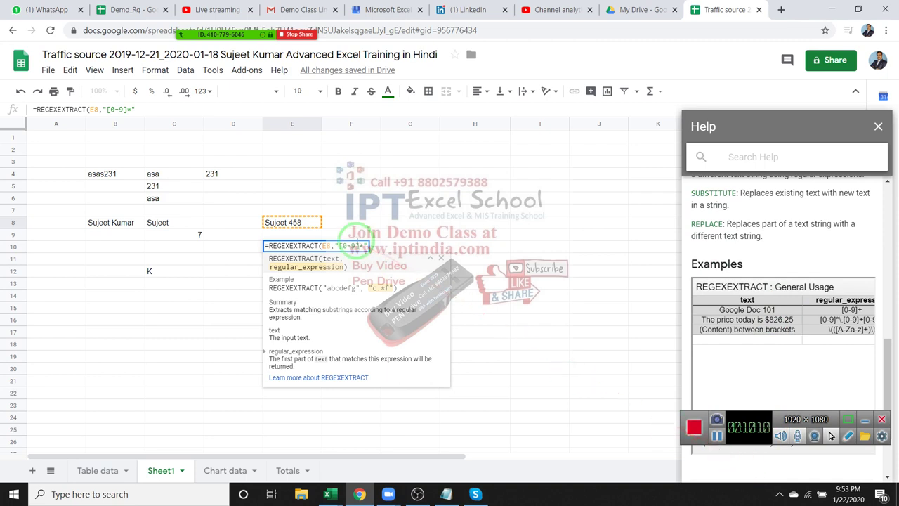
key("BackSpace")
type("+")
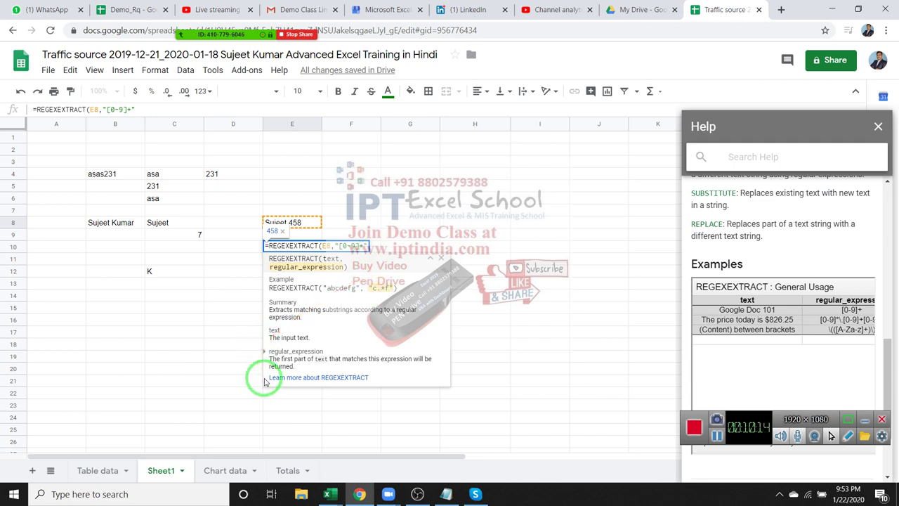
key("Return")
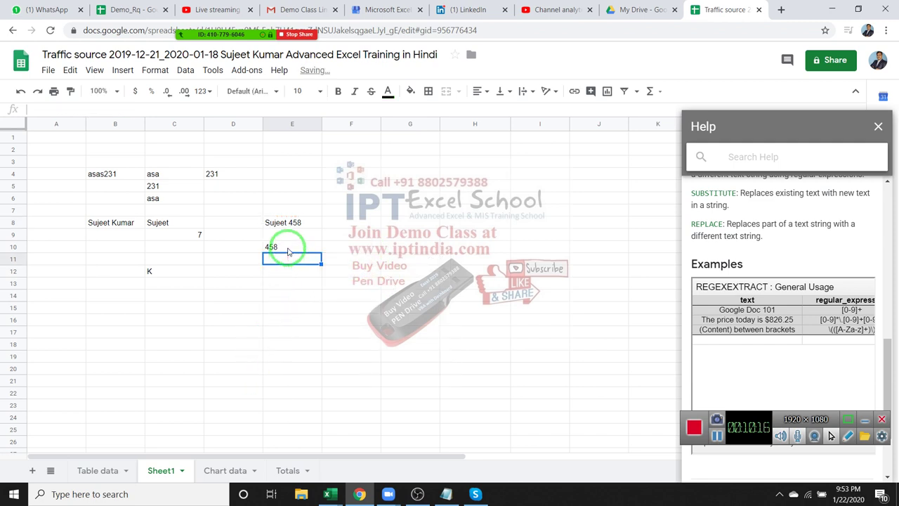
left_click(291, 246)
Change E8 to a name ending in 79852 so E10 returns 79852, then select F5
left_click(294, 222)
type("79852")
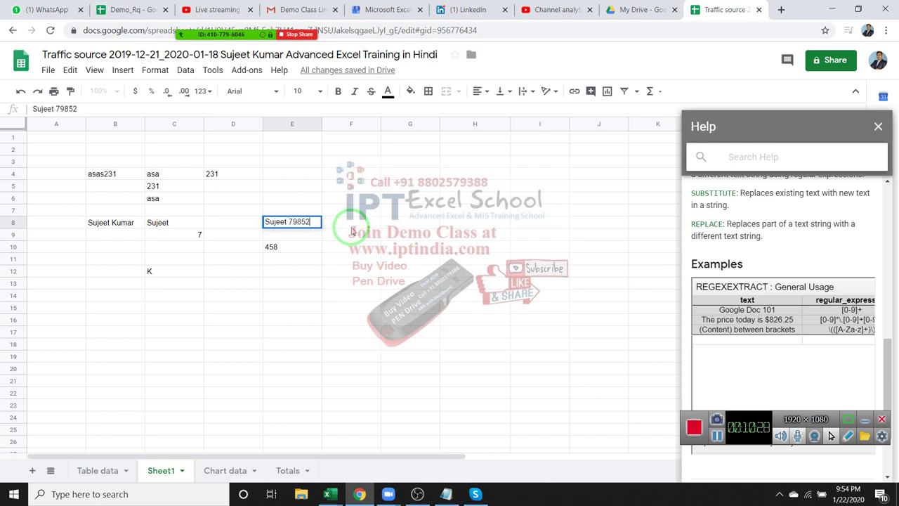
key("Return")
key("Up")
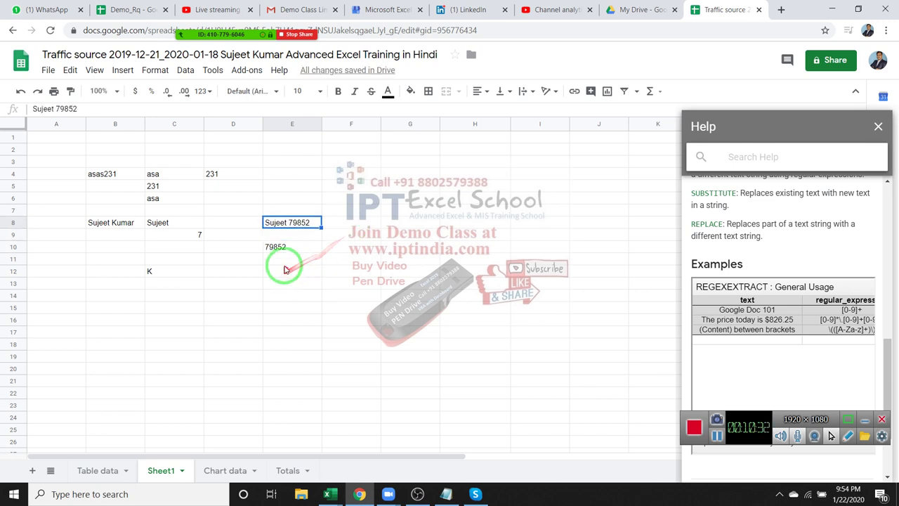
left_click_drag(288, 247, 359, 170)
left_click(364, 187)
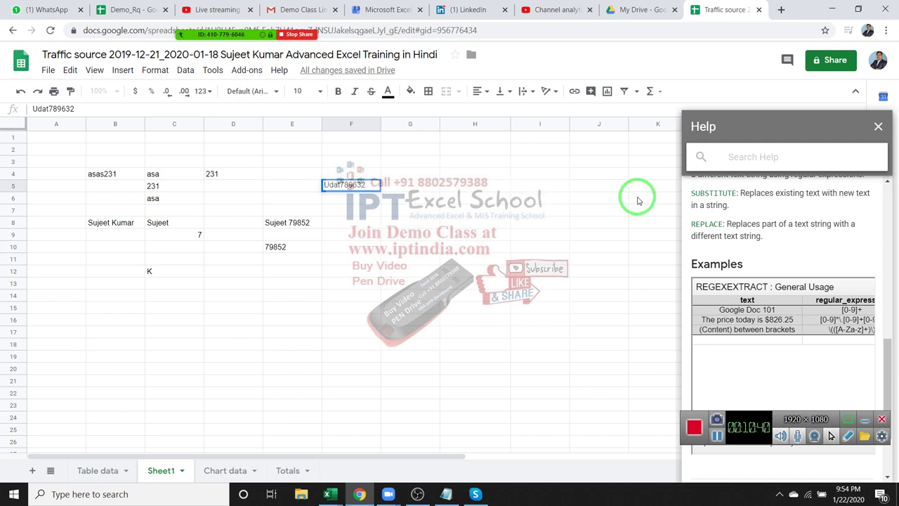
Finish entering the name-plus-789632 sample text in F5
type("Esde")
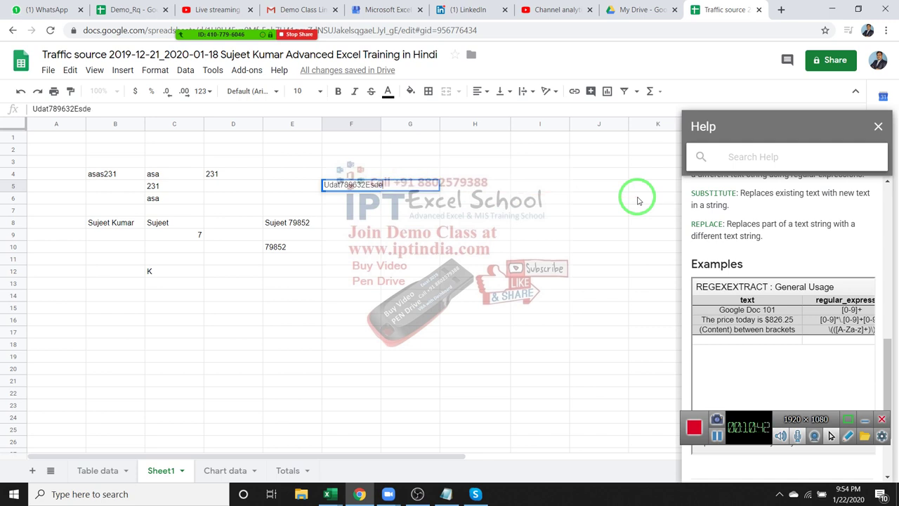
key("Return")
key("Down")
key("Down")
In F8, enter =REGEXEXTRACT(F5,"[0-9]+") to extract 789632
type("=")
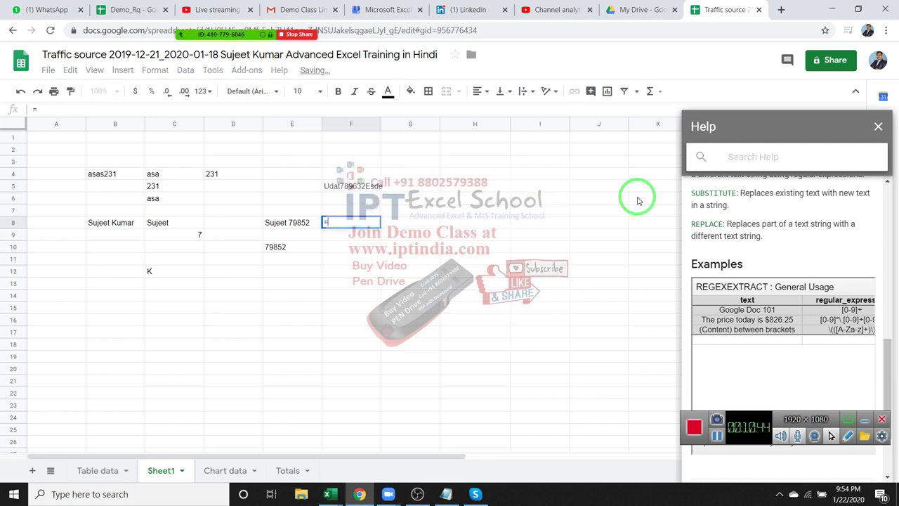
type("re")
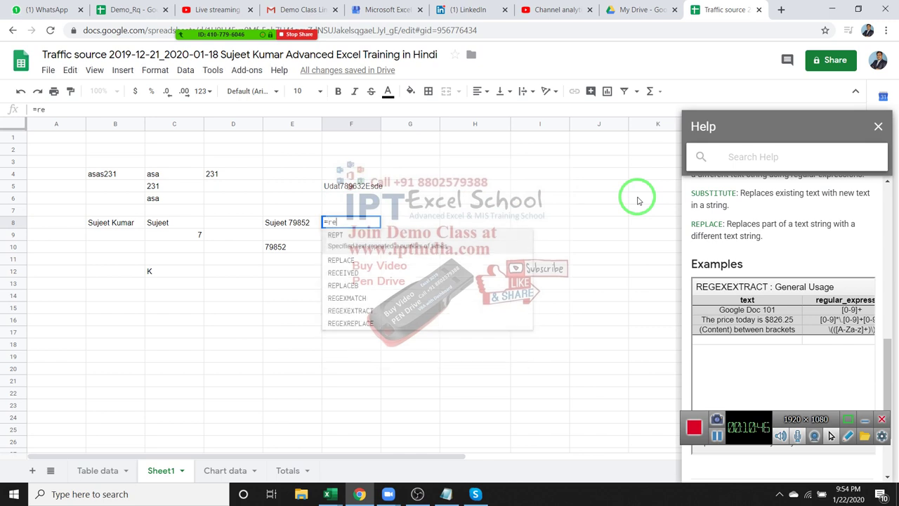
type("g")
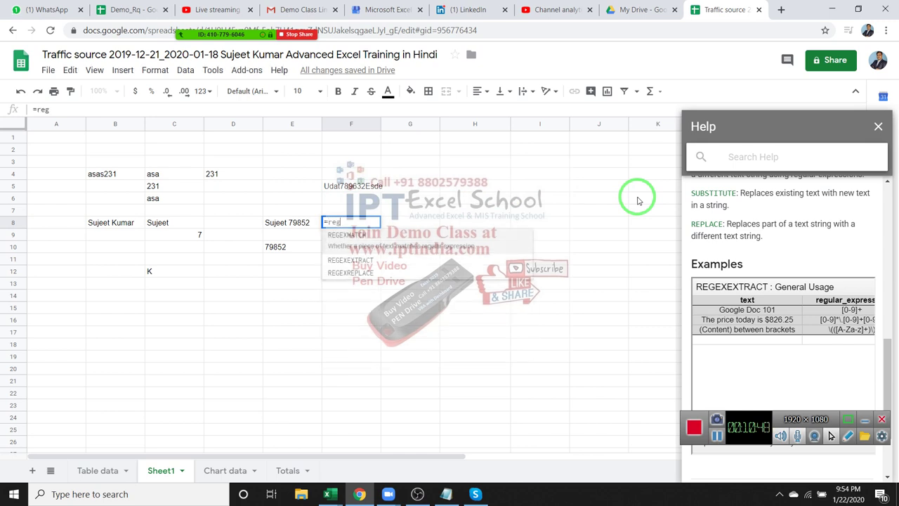
key("Down")
key("Down")
key("Up")
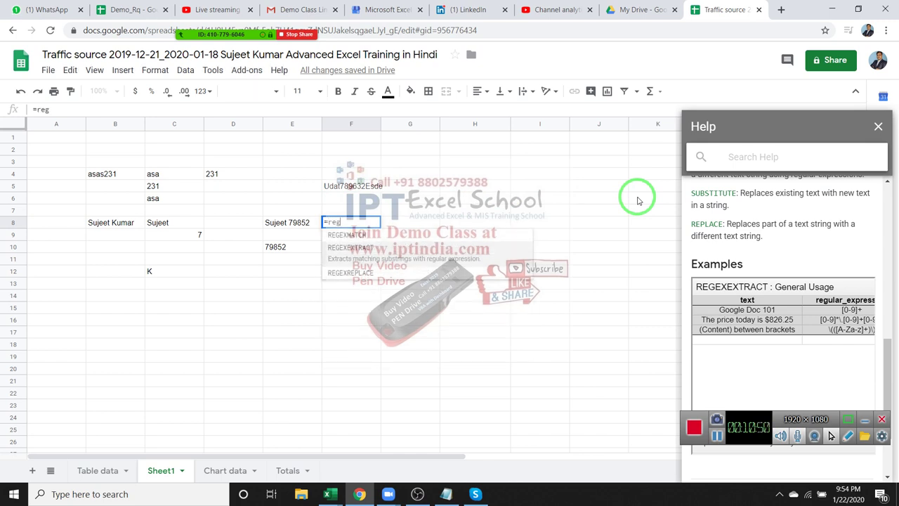
key("Tab")
key("Up")
key("Up")
key("Up")
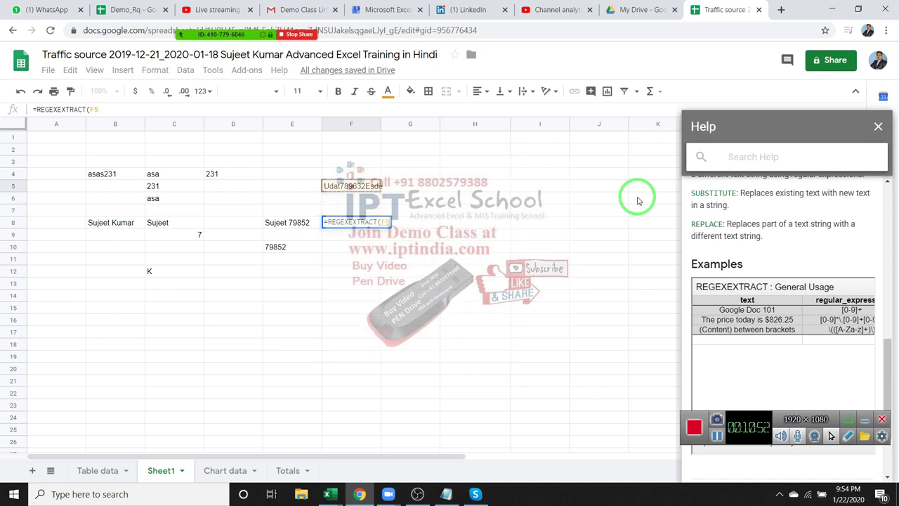
type(",\"")
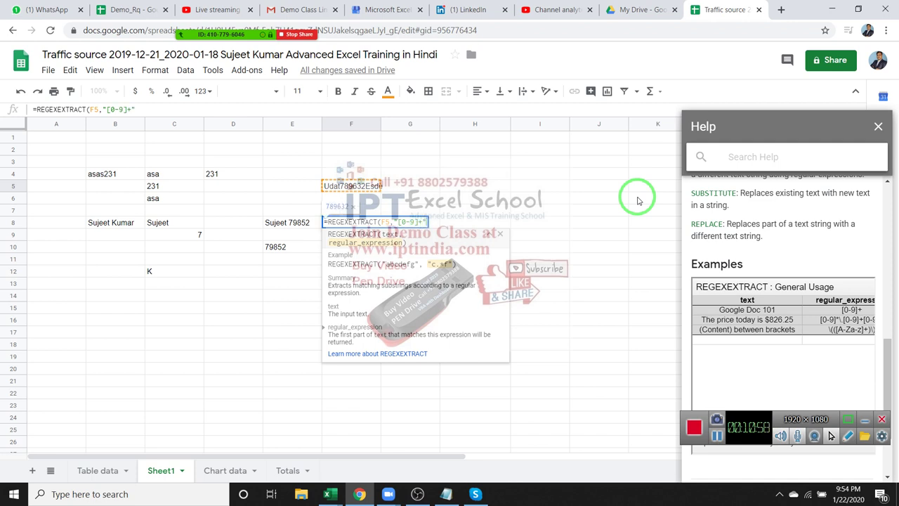
key("Return")
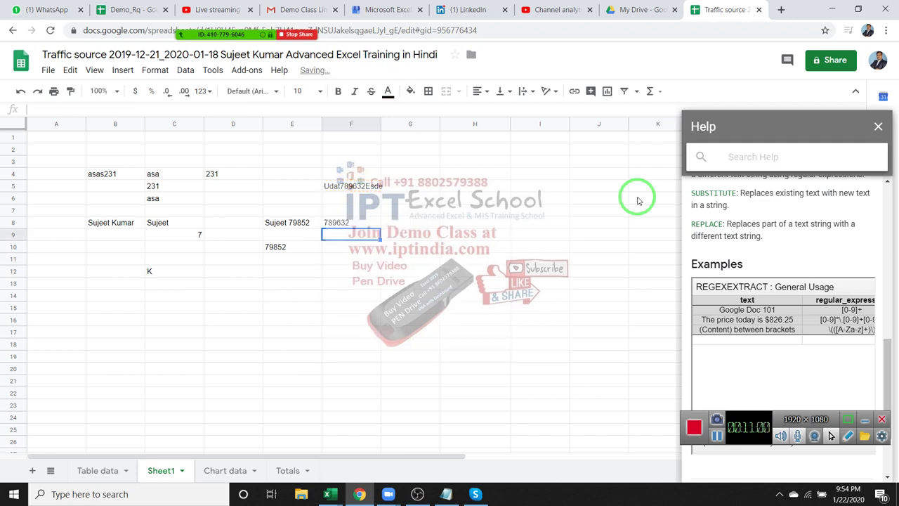
key("Up")
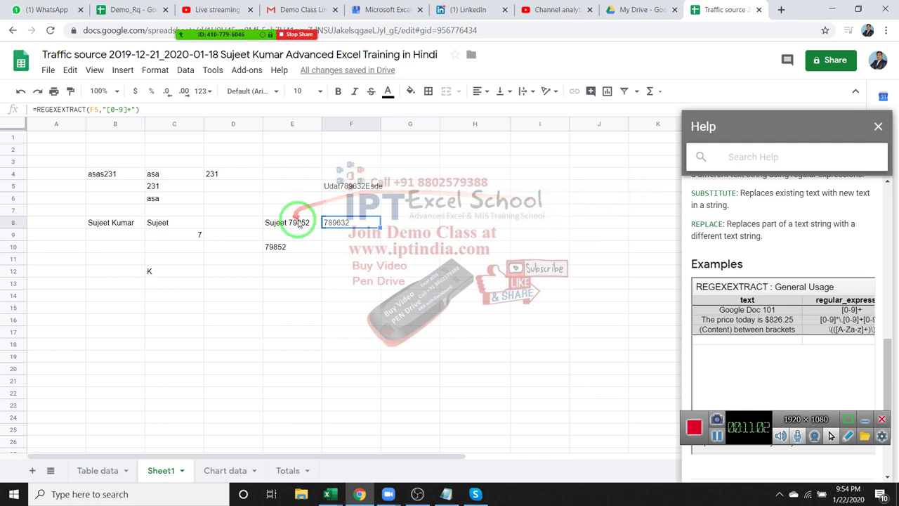
left_click(299, 223)
Change E8 to a name ending in -6568 and try E10's pattern [0-9]-, giving #N/A
type("Su")
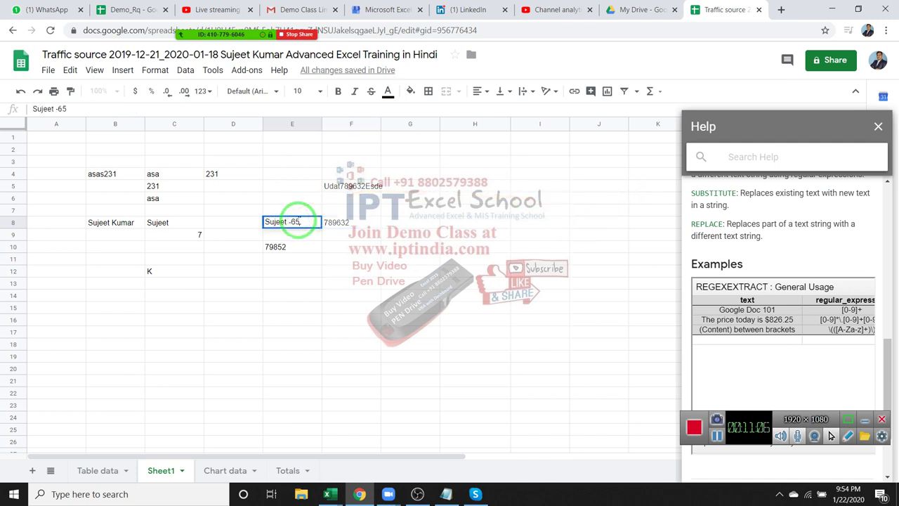
type("68")
key("Return")
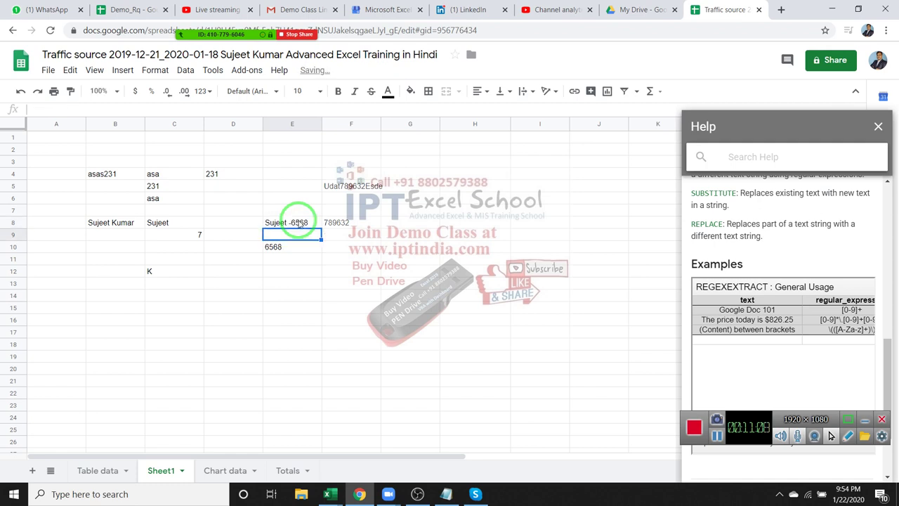
left_click(291, 250)
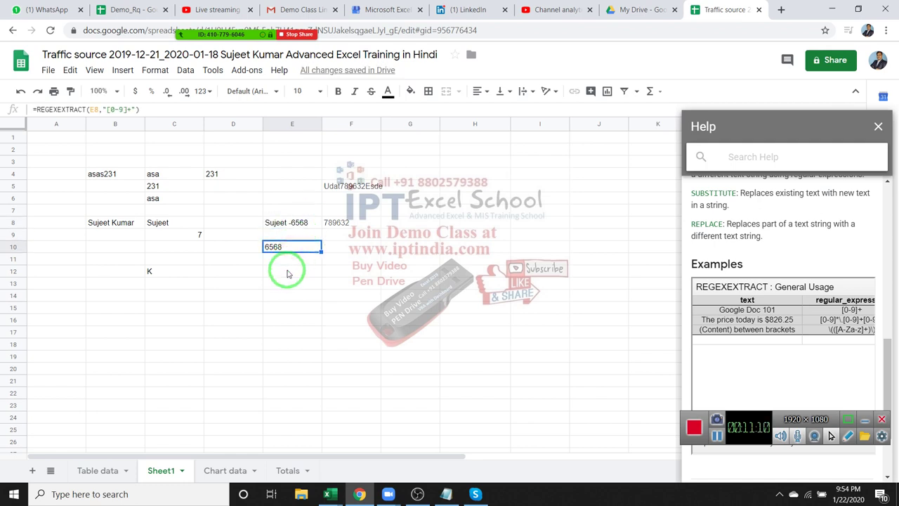
double_click(291, 247)
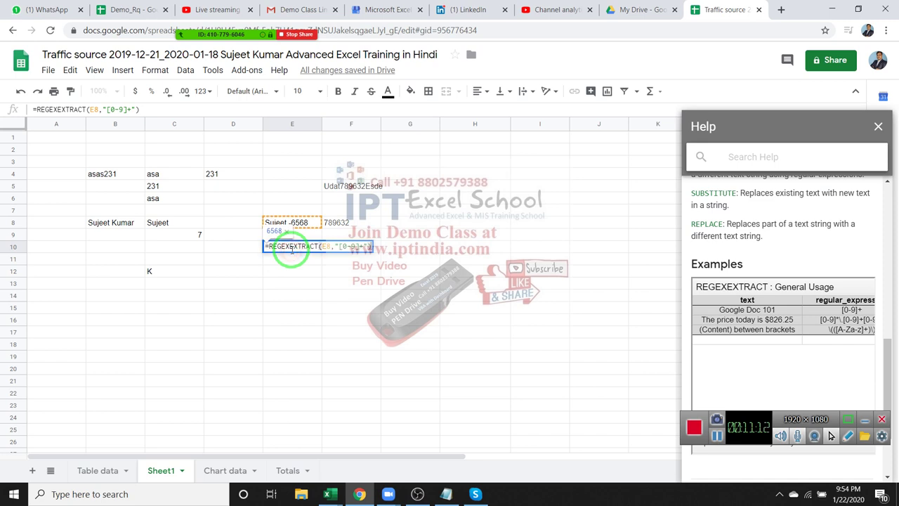
left_click(365, 247)
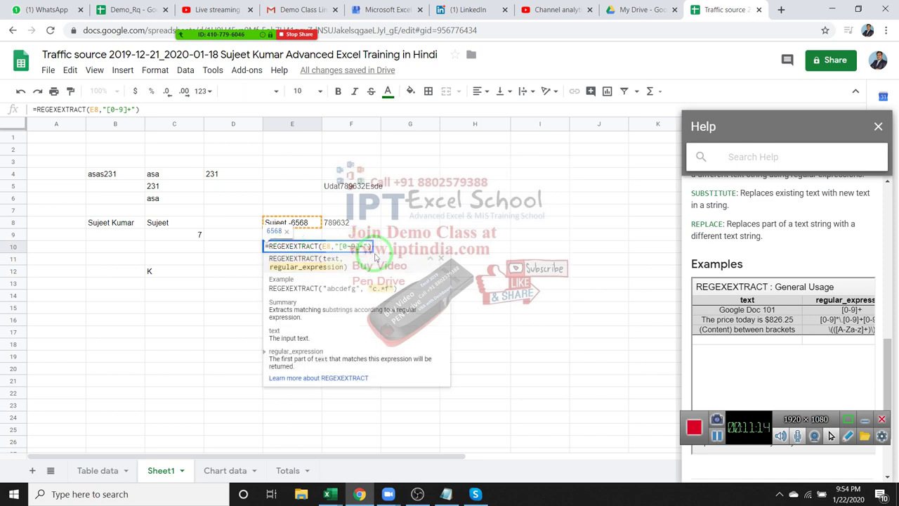
type("-")
key("Return")
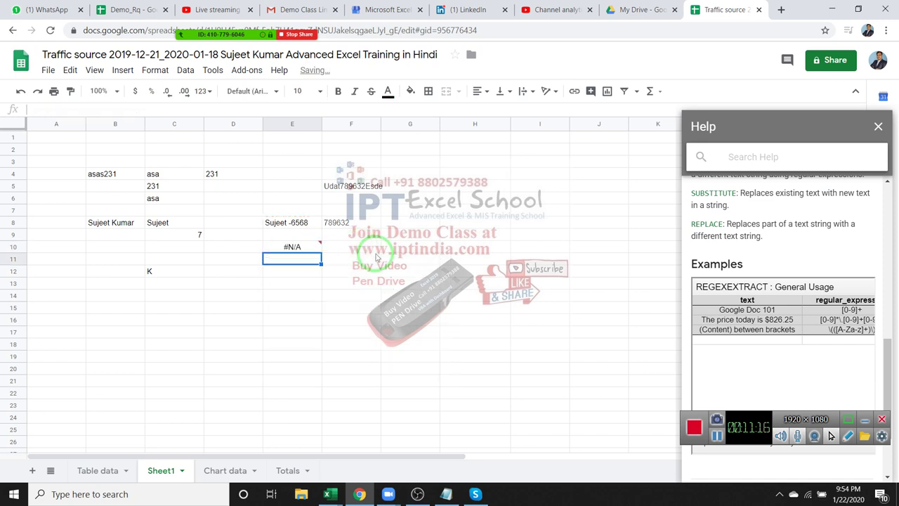
Restore E10's pattern to [0-9]+ so it returns 6568
key("Up")
double_click(296, 248)
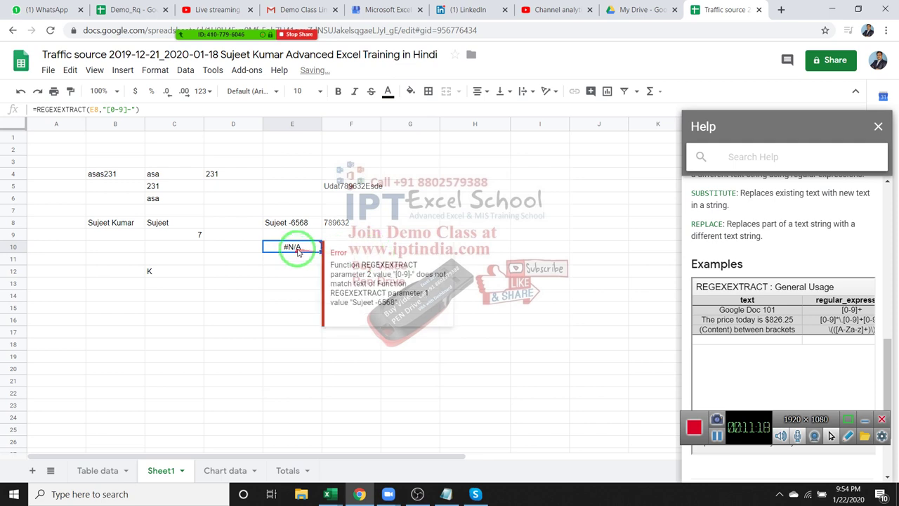
left_click(363, 245)
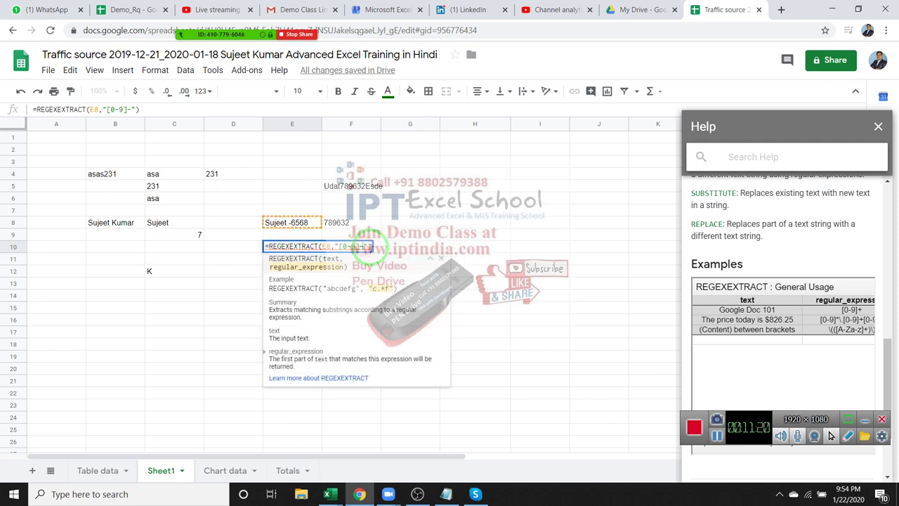
key("BackSpace")
type("+")
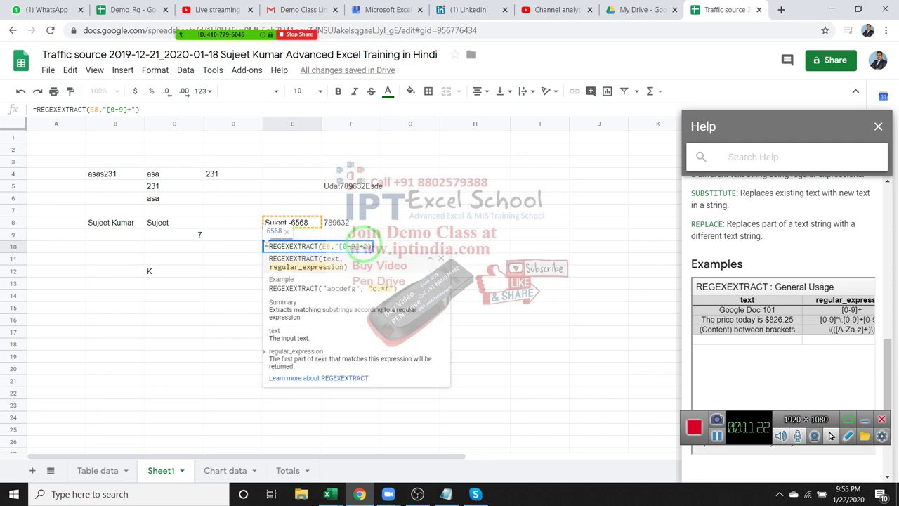
key("Return")
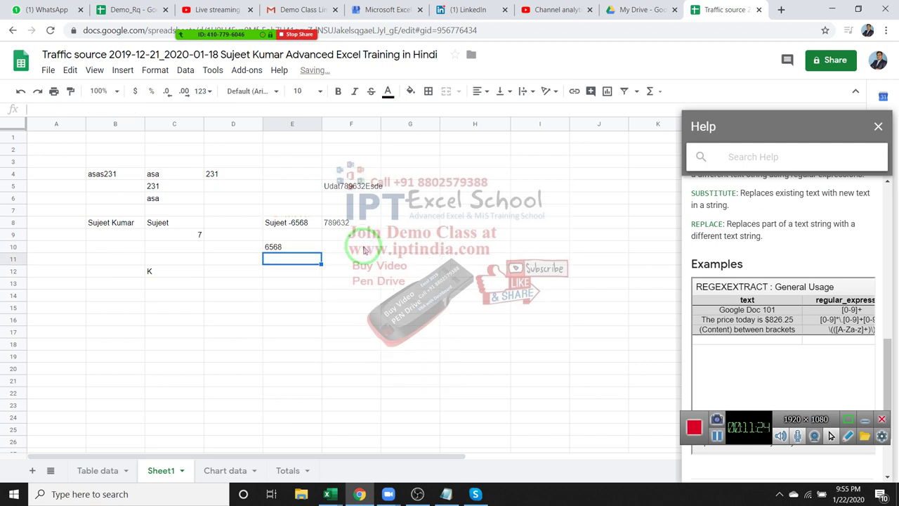
Compare the unrepeated [0-9] pattern, which returns 6, then restore [0-9]+
key("Up")
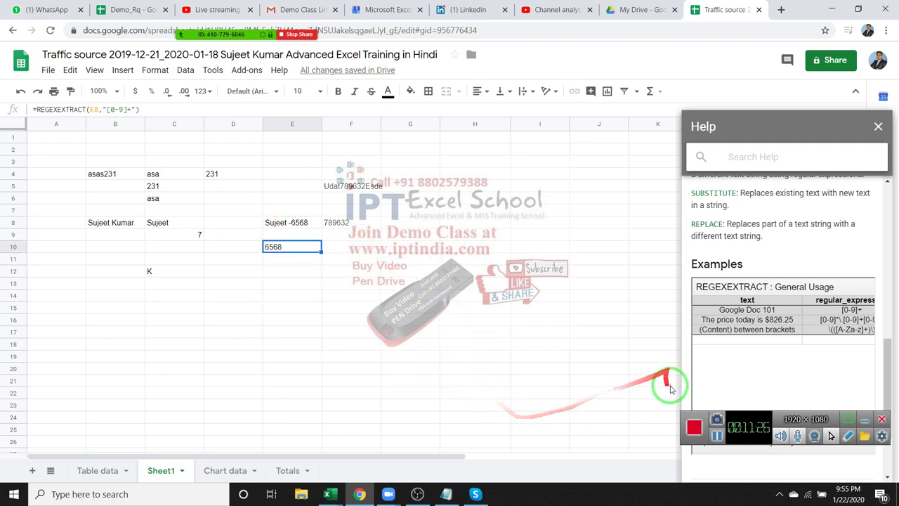
left_click(136, 110)
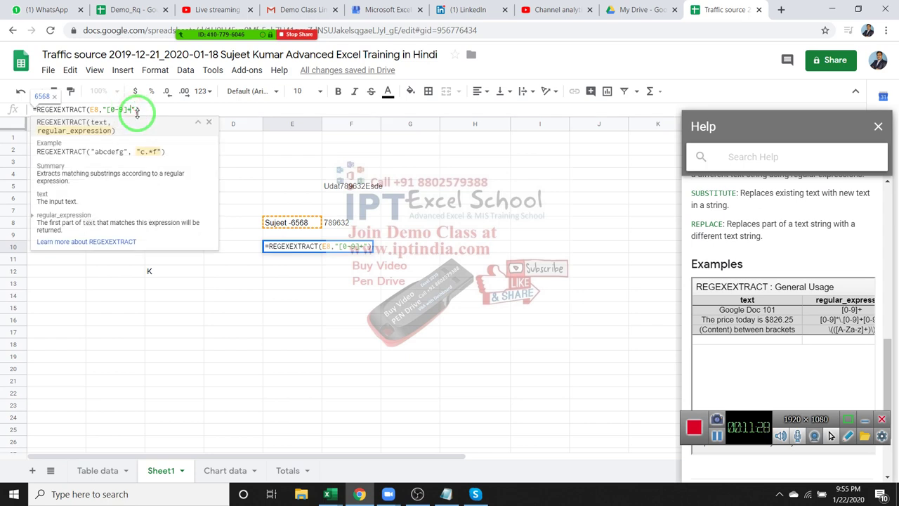
key("Return")
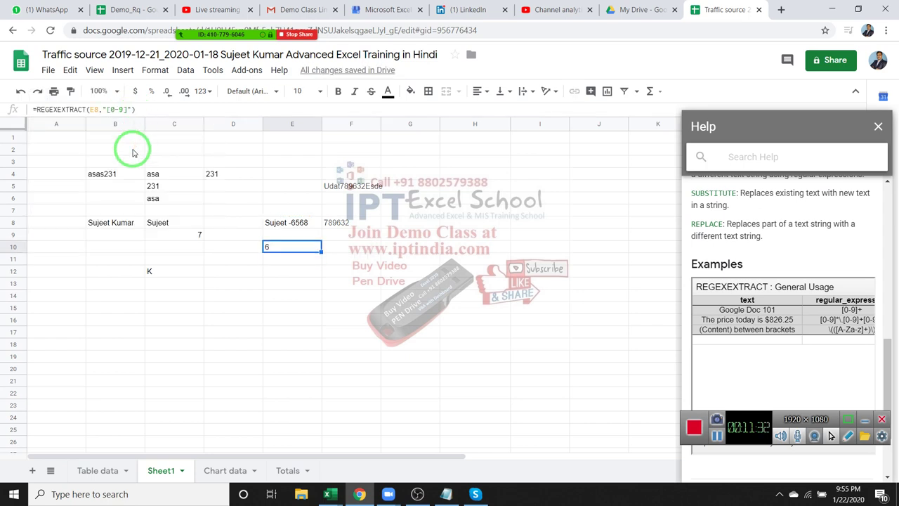
left_click(130, 109)
type("+")
key("Return")
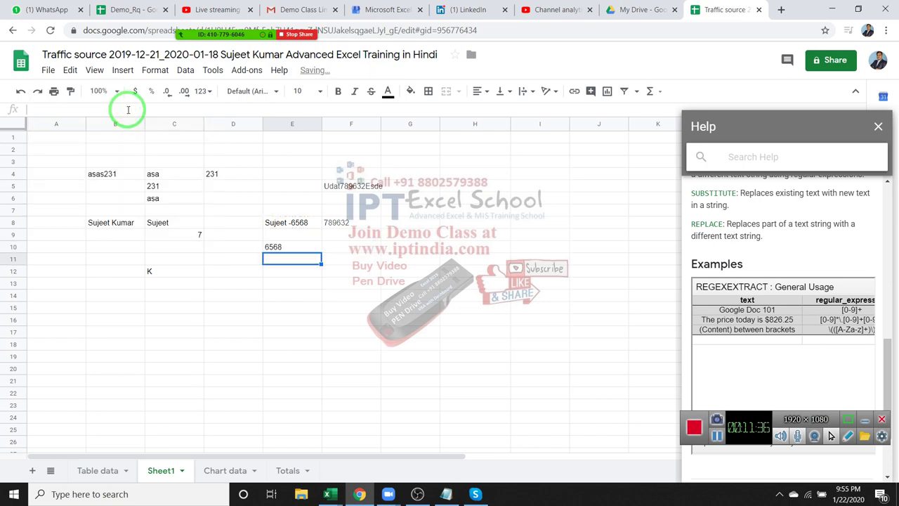
key("Up")
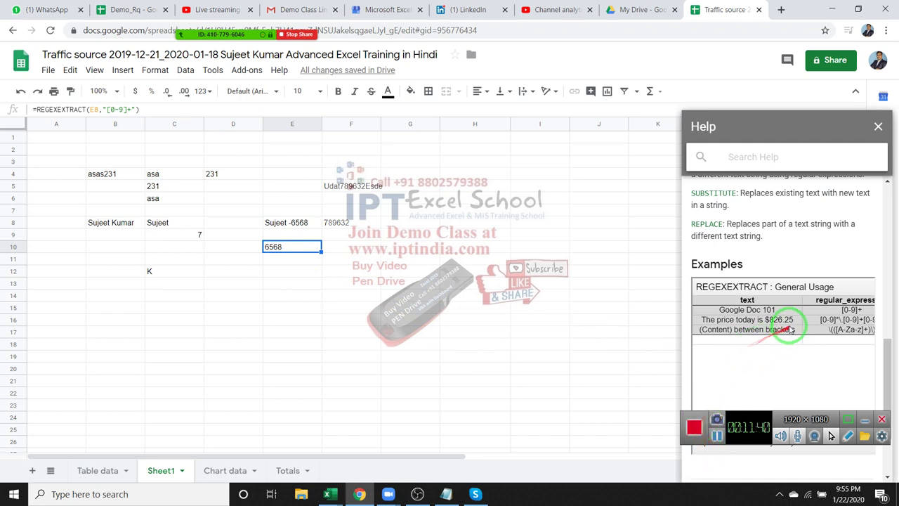
left_click_drag(782, 320, 795, 319)
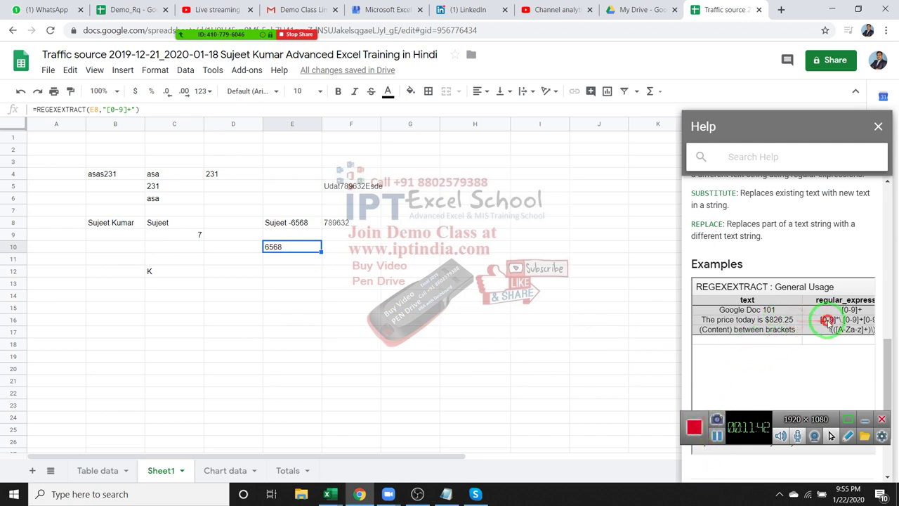
left_click(811, 321)
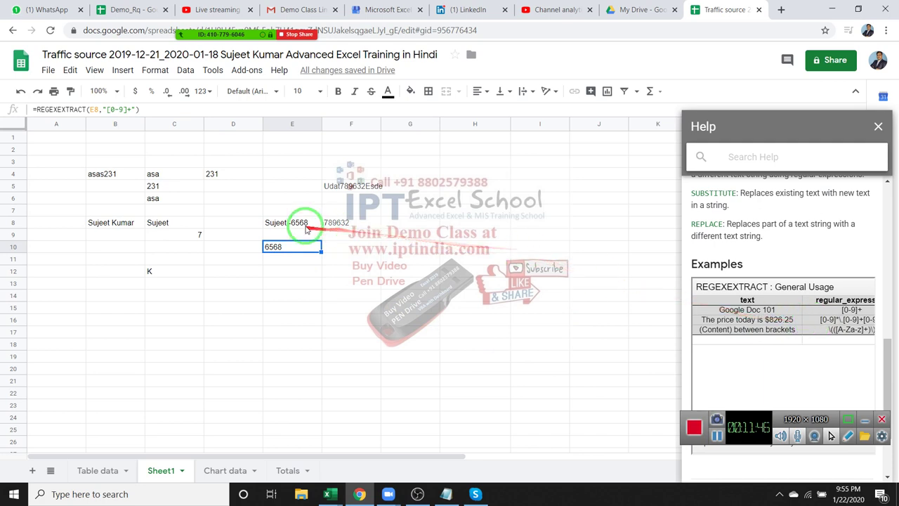
Extend E8's text to end in -6568.2656 and widen column E to fit it
left_click(306, 222)
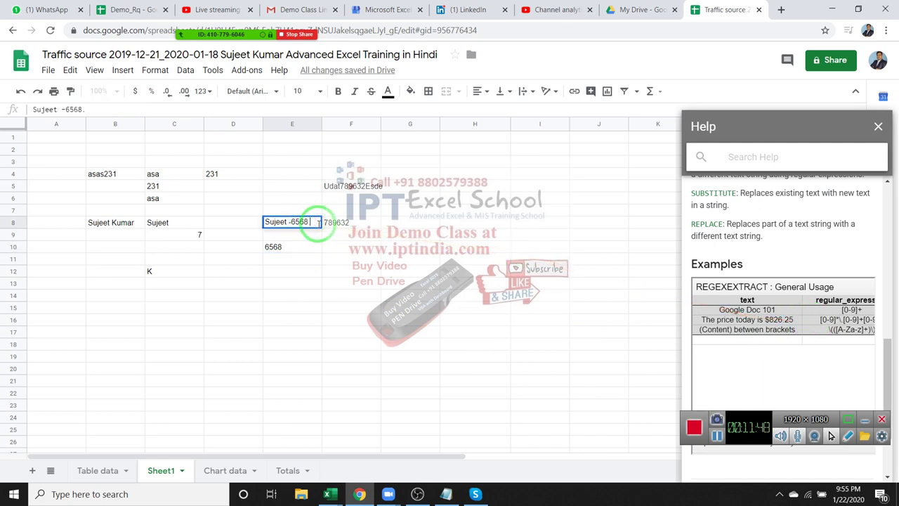
type("265 789632")
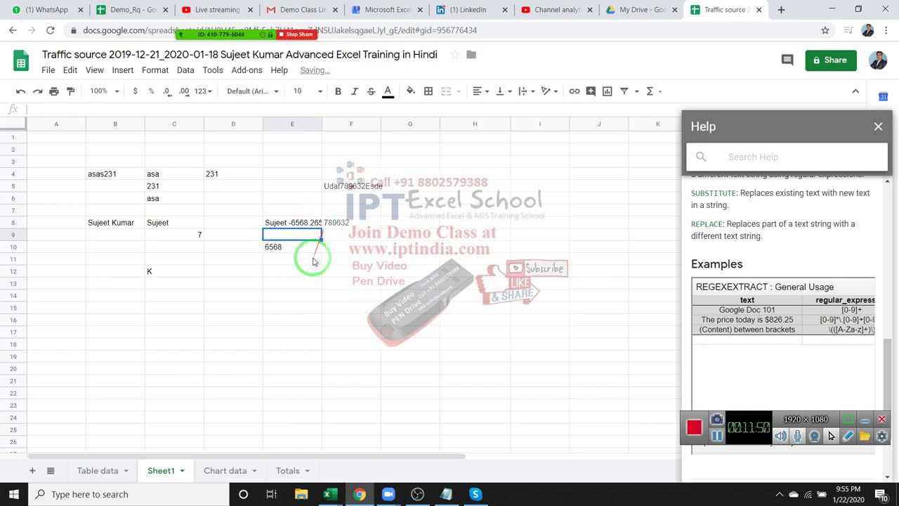
left_click(309, 246)
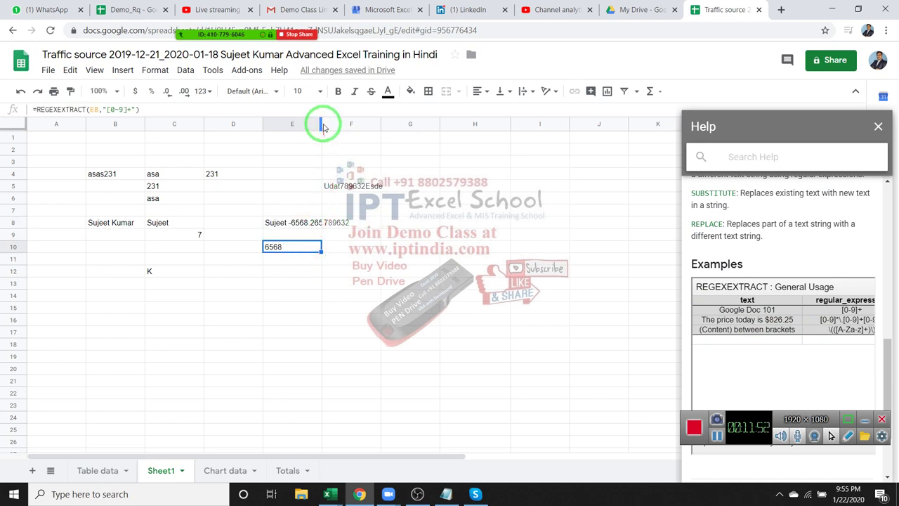
left_click_drag(323, 124, 363, 124)
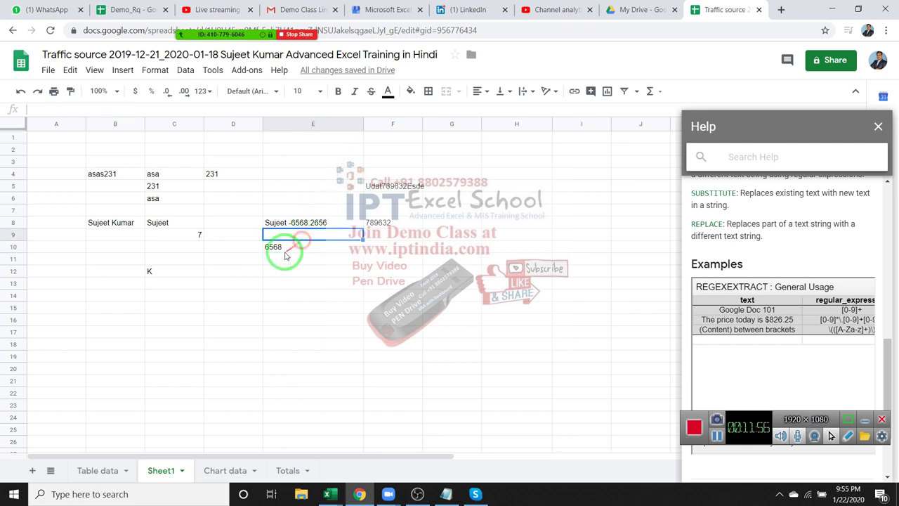
Recheck E10's result and highlight the decimal and bracket patterns in the REGEXEXTRACT help examples
left_click(288, 246)
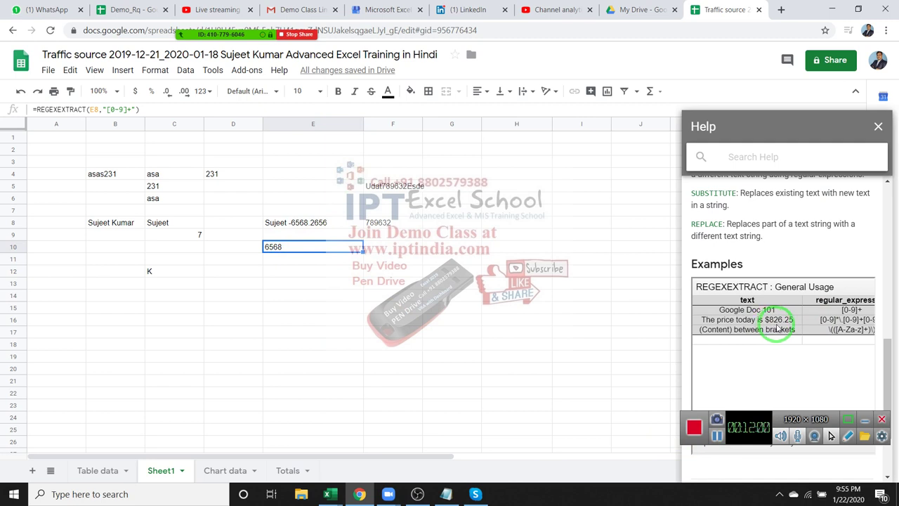
mouse_move(821, 320)
left_mouse_down()
mouse_move(838, 321)
mouse_move(694, 322)
mouse_move(835, 320)
mouse_move(819, 320)
left_mouse_up()
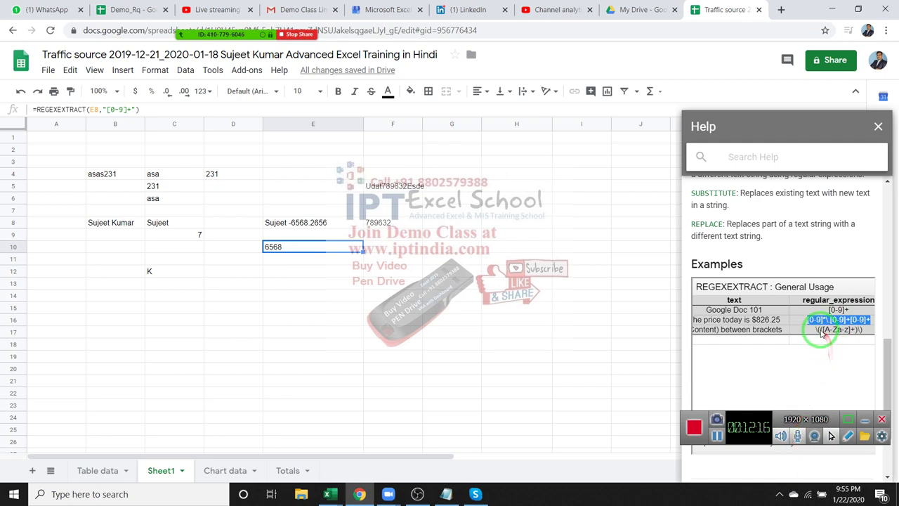
left_click_drag(815, 330, 861, 333)
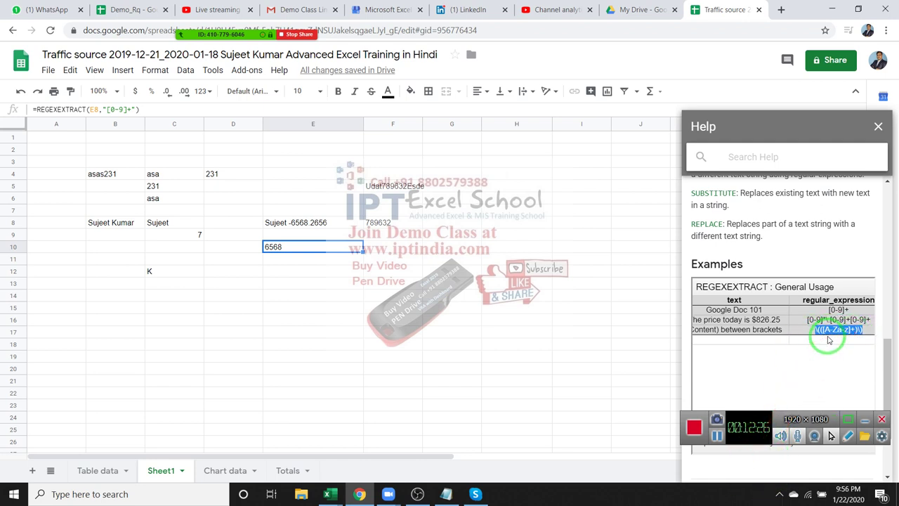
mouse_move(816, 330)
left_mouse_down()
mouse_move(834, 330)
mouse_move(258, 326)
mouse_move(287, 271)
left_mouse_up()
Insert REGEXMATCH into E12 with E8 as the text and "[0-9]+" as the pattern
left_click(286, 271)
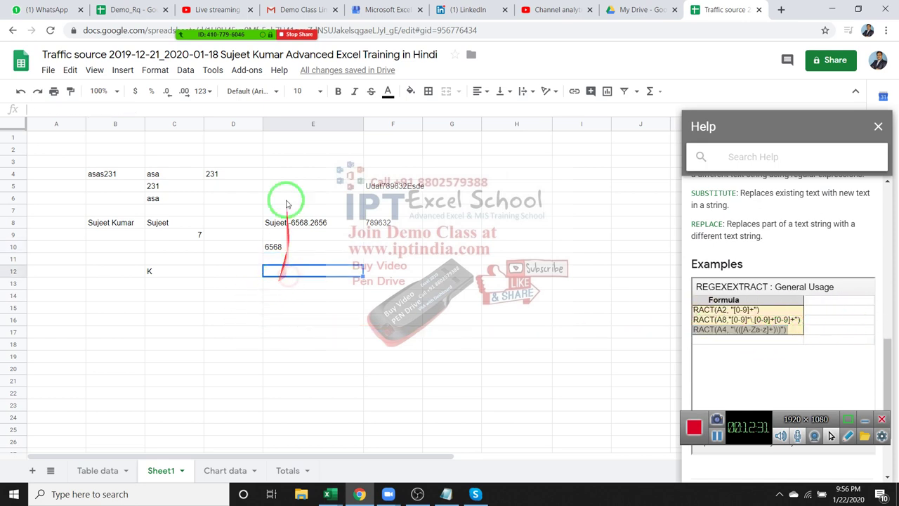
left_click(155, 73)
mouse_move(123, 72)
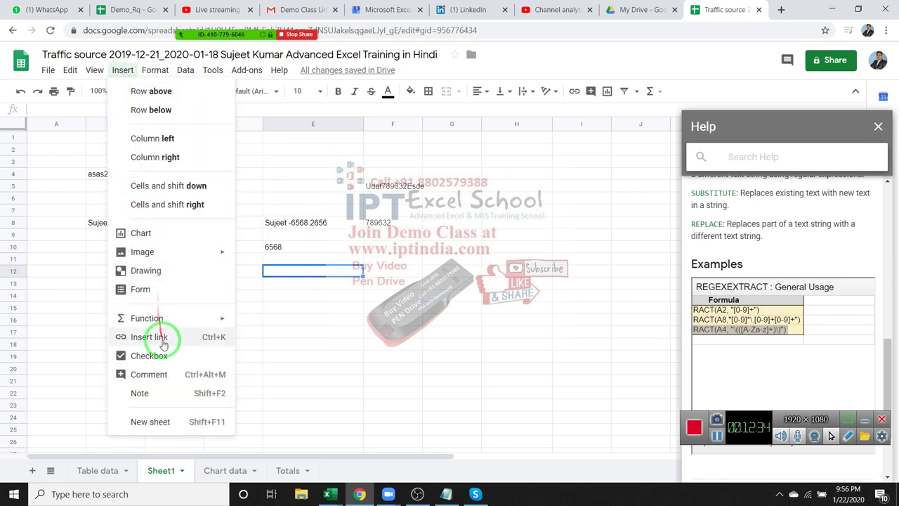
mouse_move(186, 321)
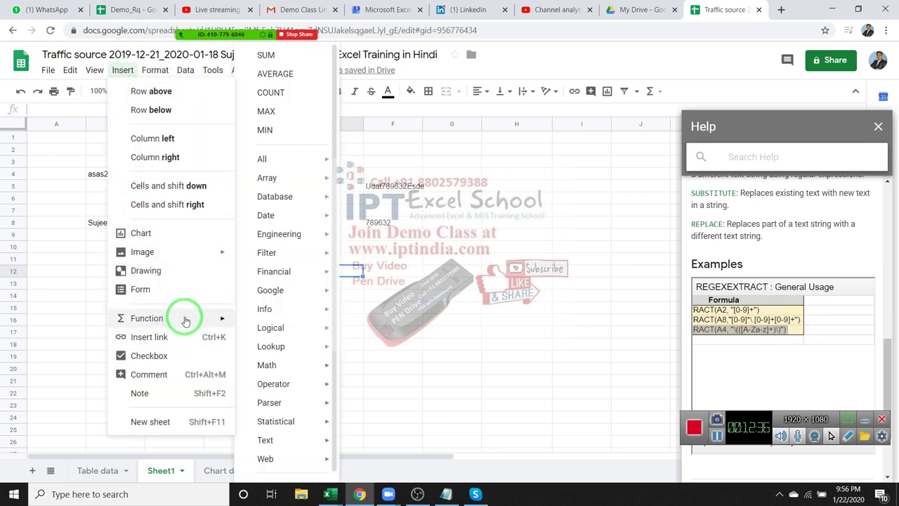
mouse_move(284, 439)
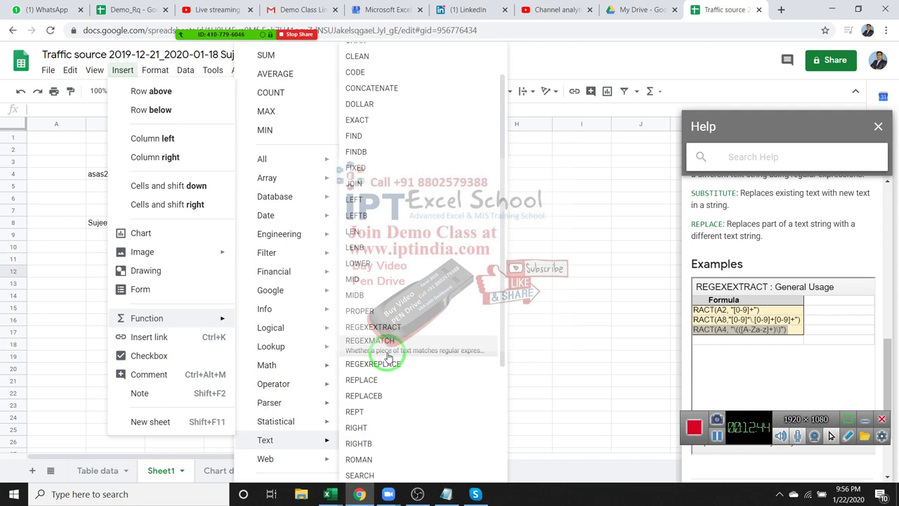
left_click(371, 341)
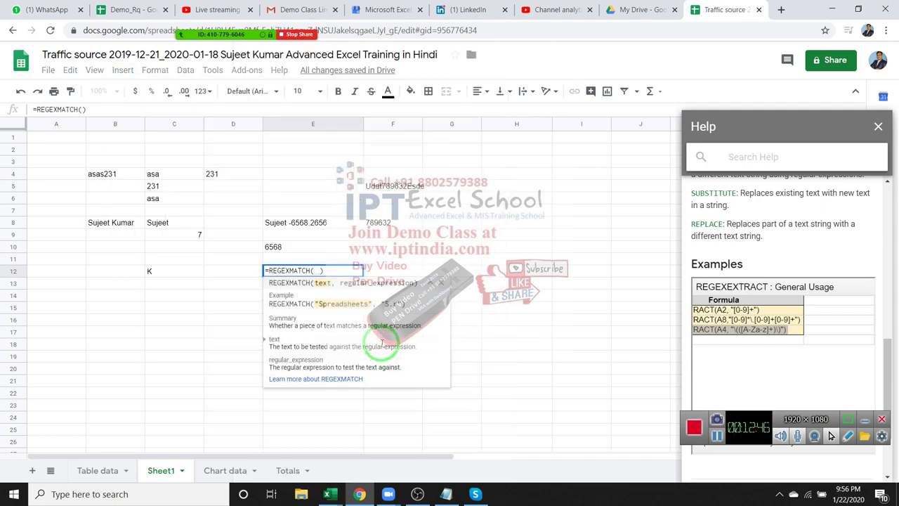
left_click(281, 222)
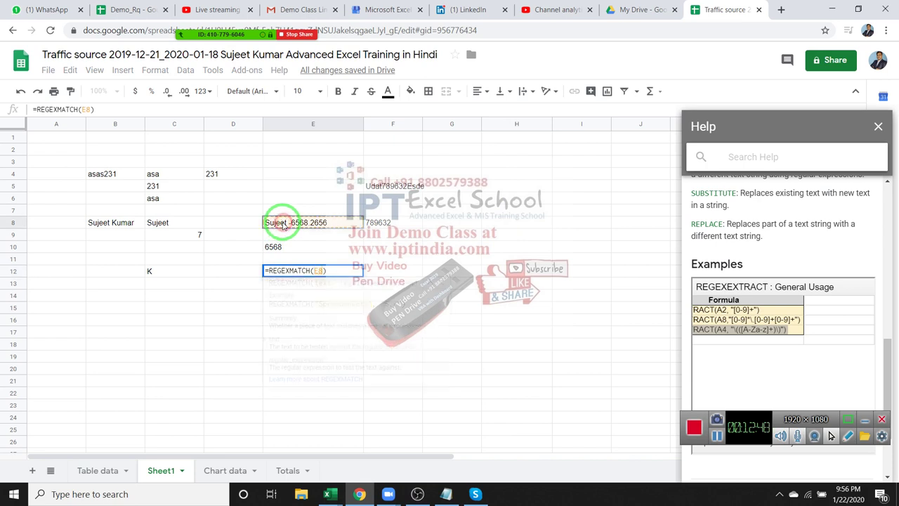
type(",")
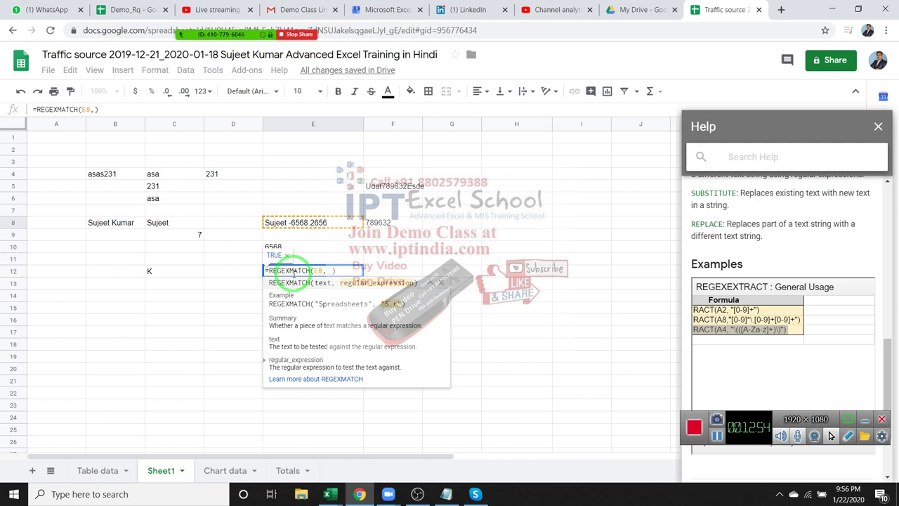
type("\"[0-9")
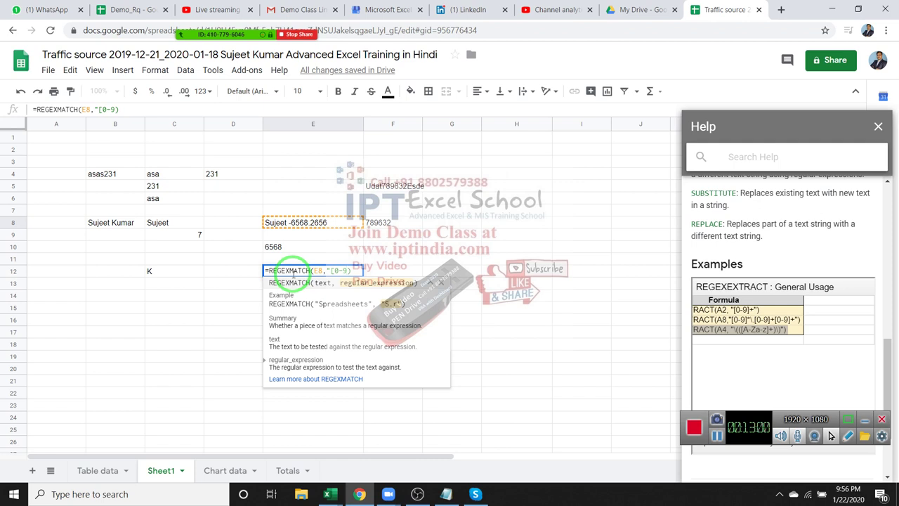
type("\"")
Open the full REGEXMATCH help article and scroll down to its Examples table
left_click(340, 380)
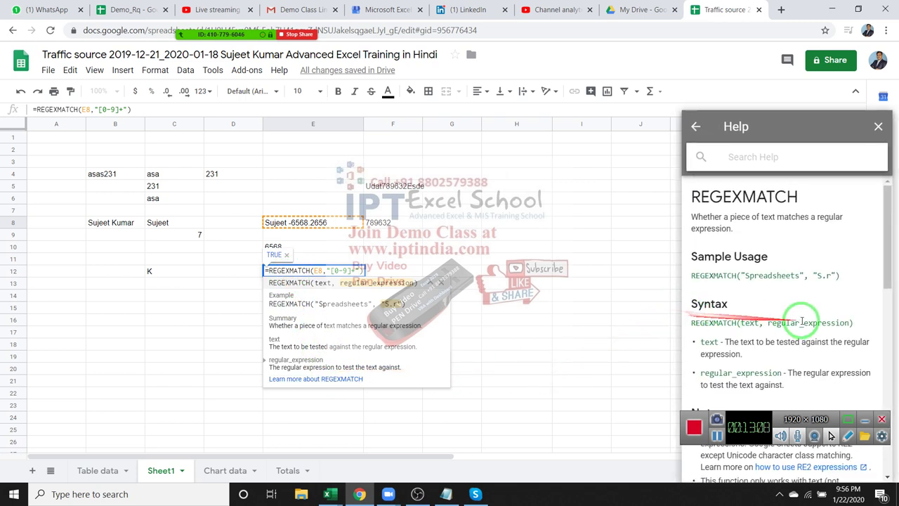
scroll(802, 321, "down", 3)
scroll(800, 320, "down", 3)
scroll(800, 320, "up", 6)
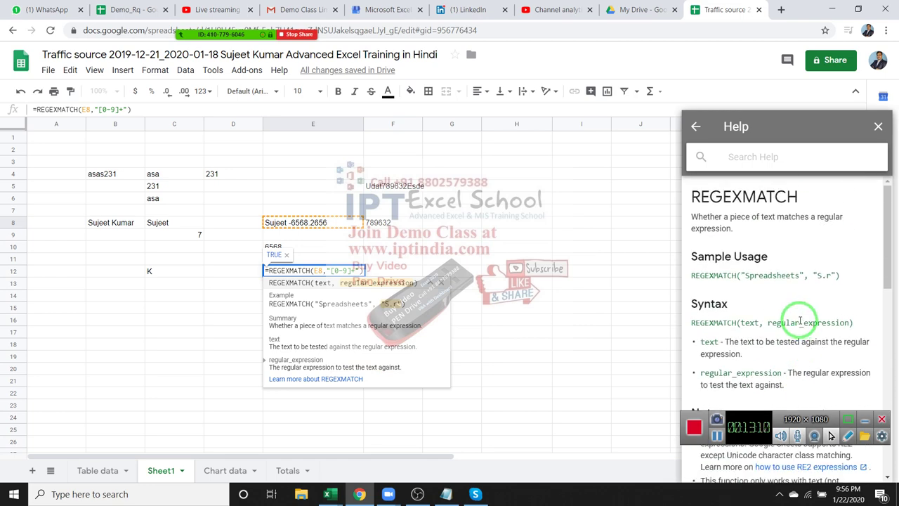
scroll(801, 321, "down", 3)
scroll(797, 316, "down", 3)
scroll(797, 327, "down", 2)
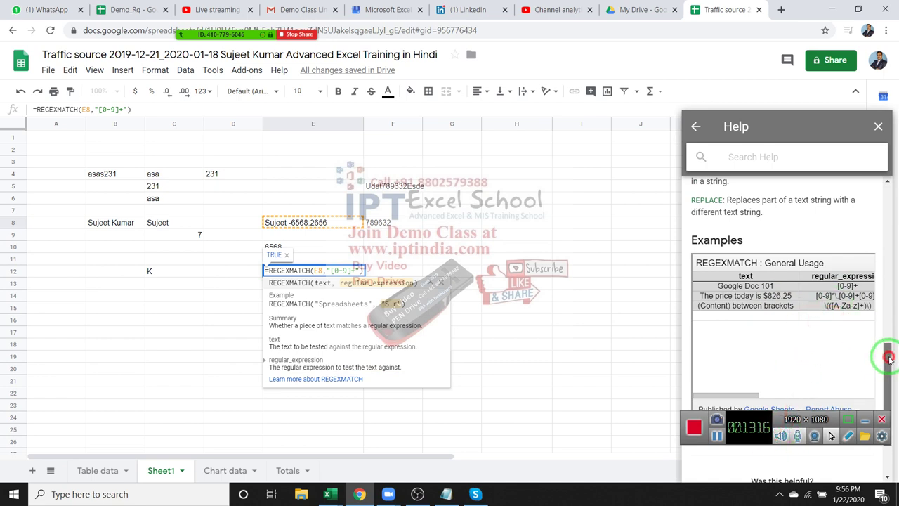
Highlight the example patterns, then commit =REGEXMATCH(E8,"[0-9]+") so E12 shows TRUE
left_click_drag(889, 358, 883, 338)
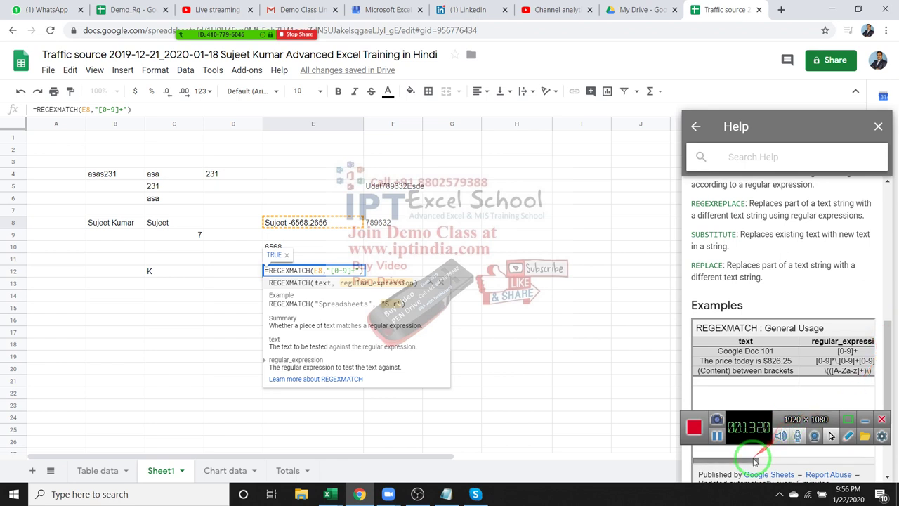
left_click_drag(751, 460, 850, 457)
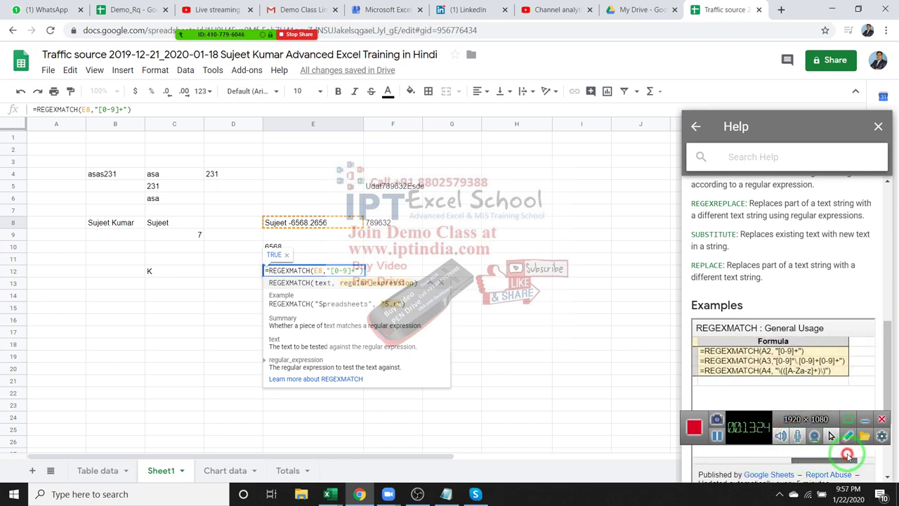
left_click_drag(850, 457, 846, 458)
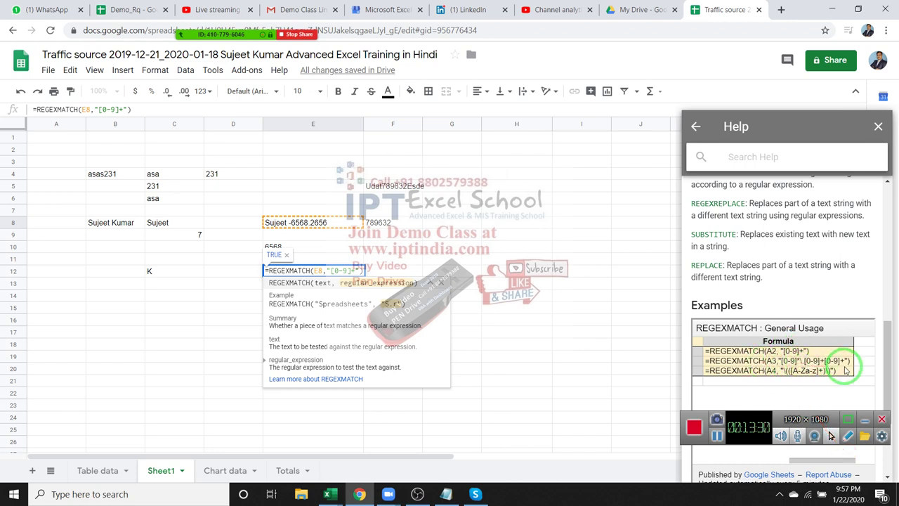
scroll(836, 373, "down", 1)
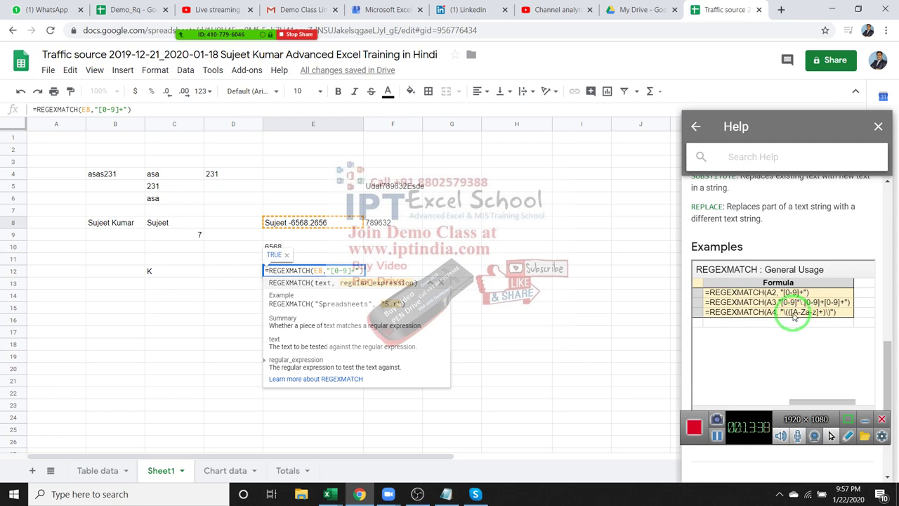
left_click_drag(799, 315, 650, 356)
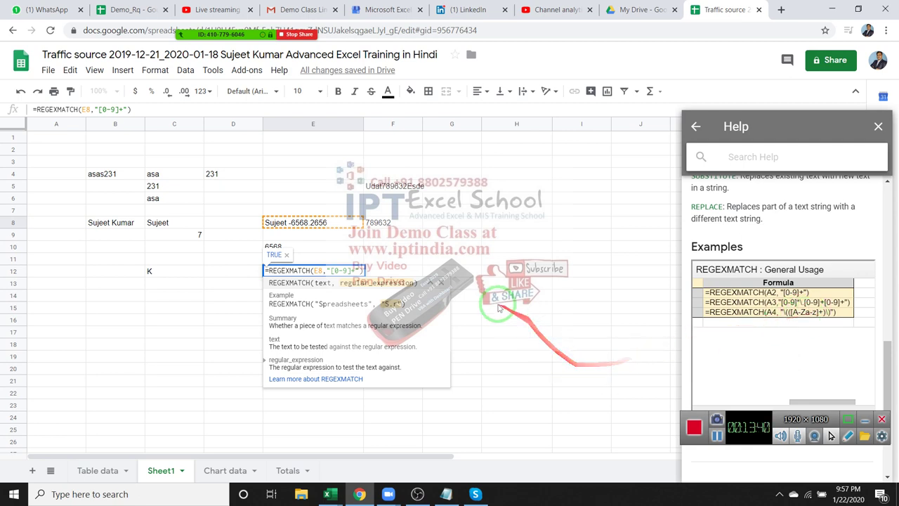
left_click(442, 283)
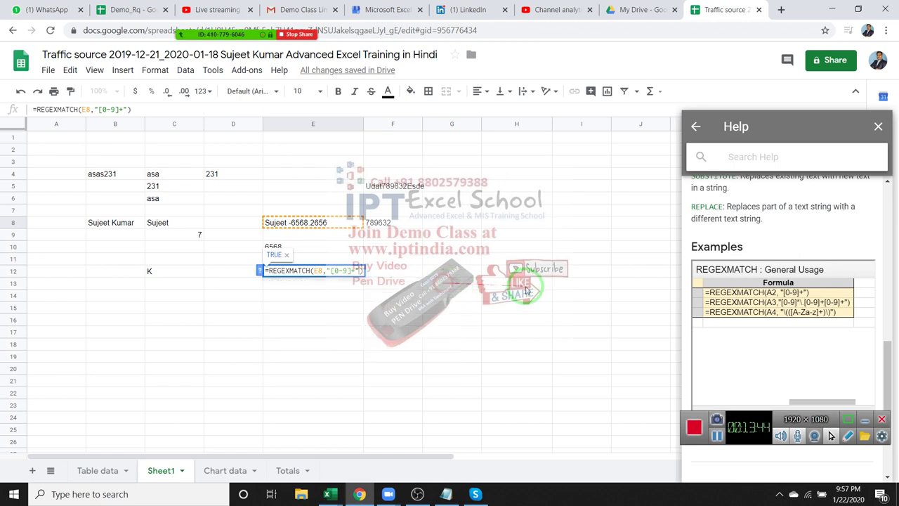
left_click(302, 288)
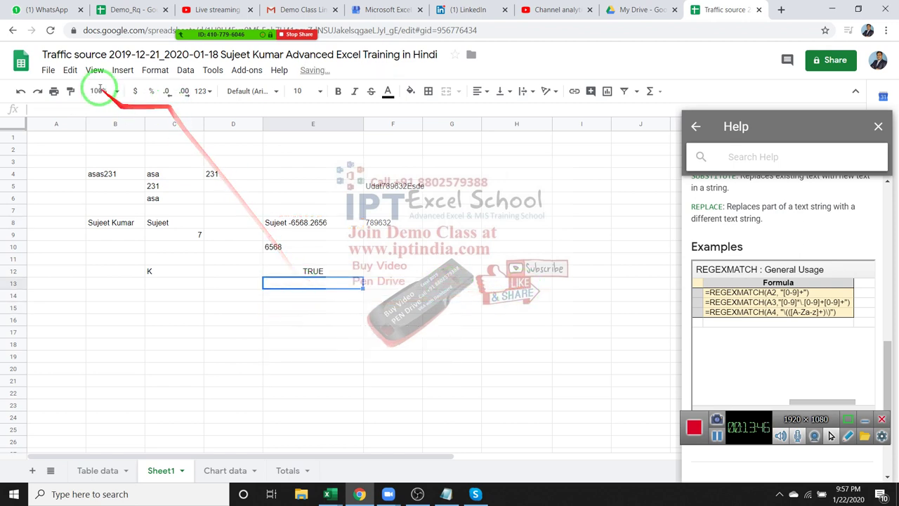
Start an empty =REGEXREPLACE() formula in E13 from the Text functions and expand its argument help
left_click(122, 70)
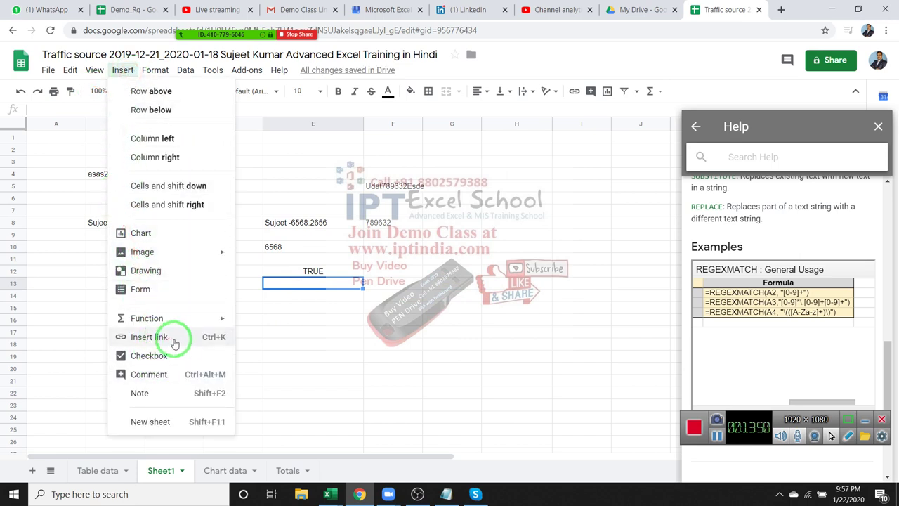
mouse_move(190, 320)
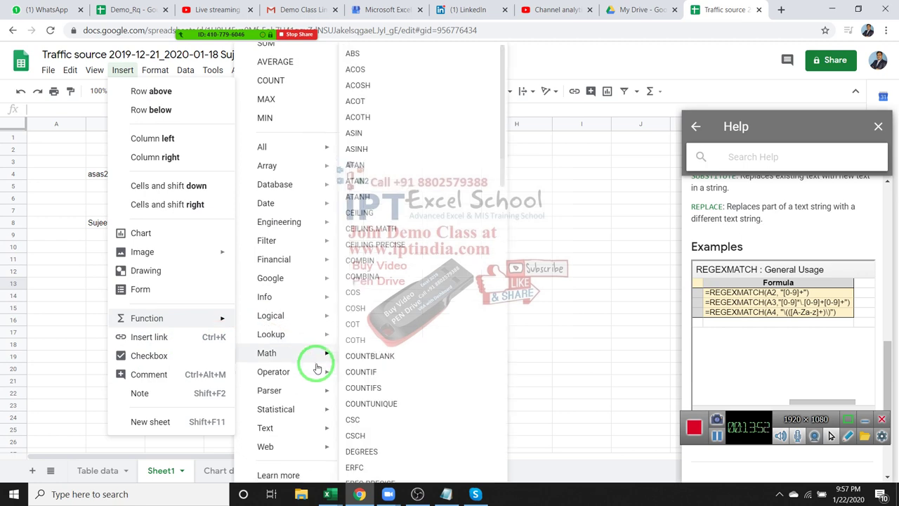
mouse_move(297, 427)
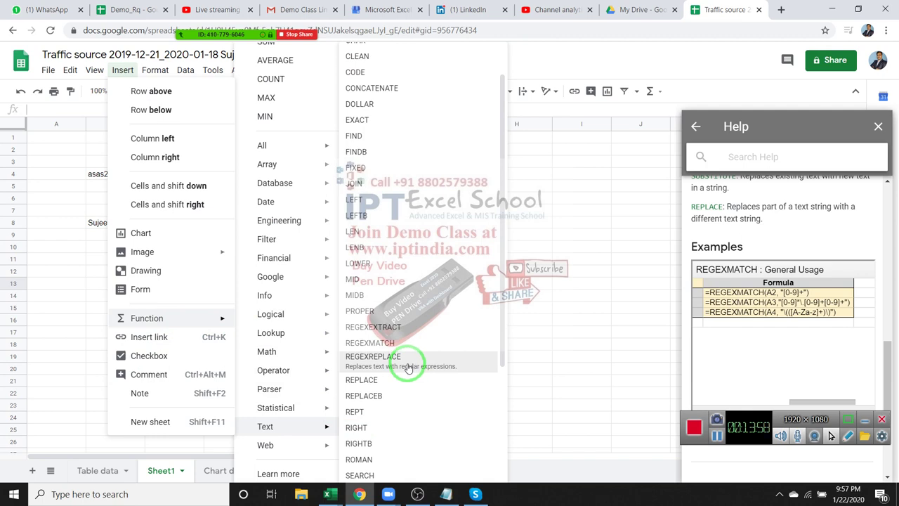
left_click(407, 365)
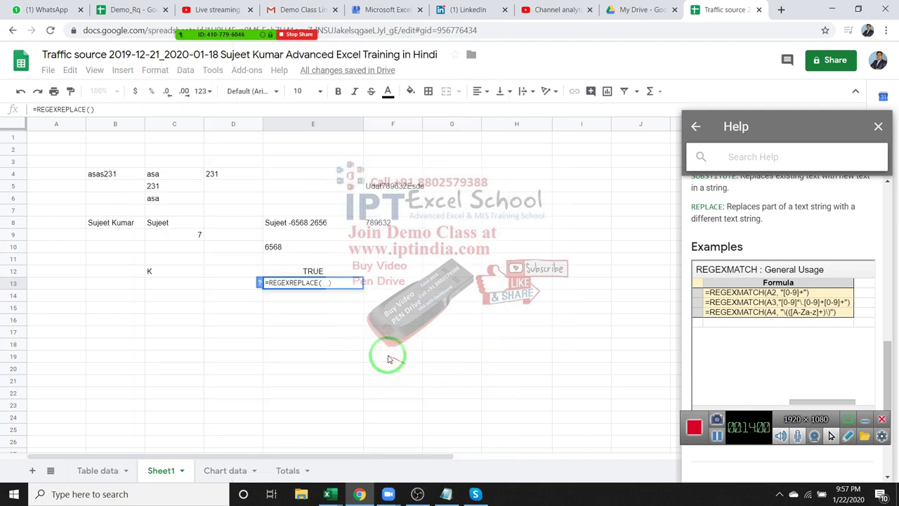
left_click(323, 282)
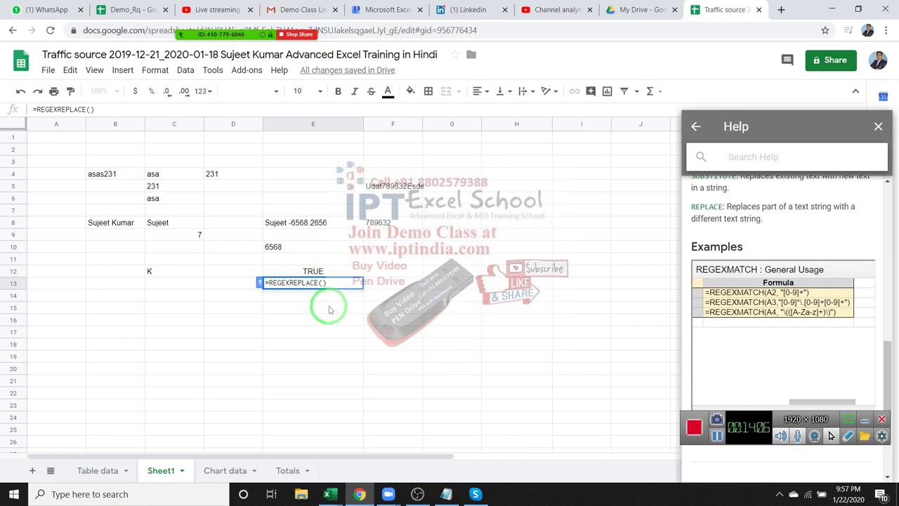
key("Left")
key("Right")
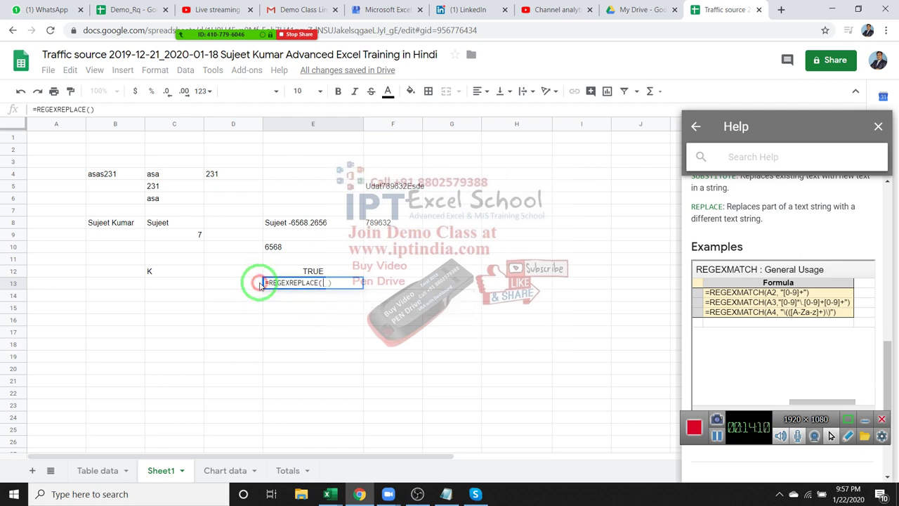
left_click(260, 283)
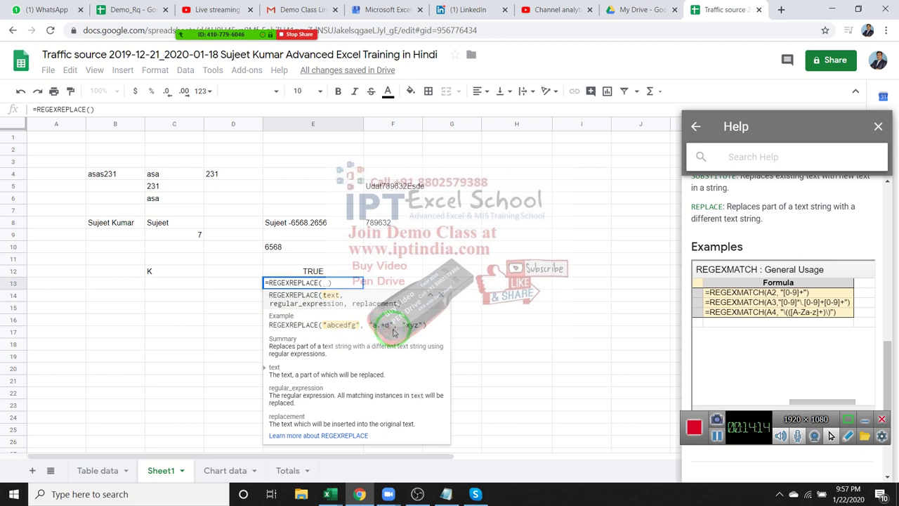
Open the full REGEXREPLACE article and scroll to its General Usage examples table
left_click(345, 436)
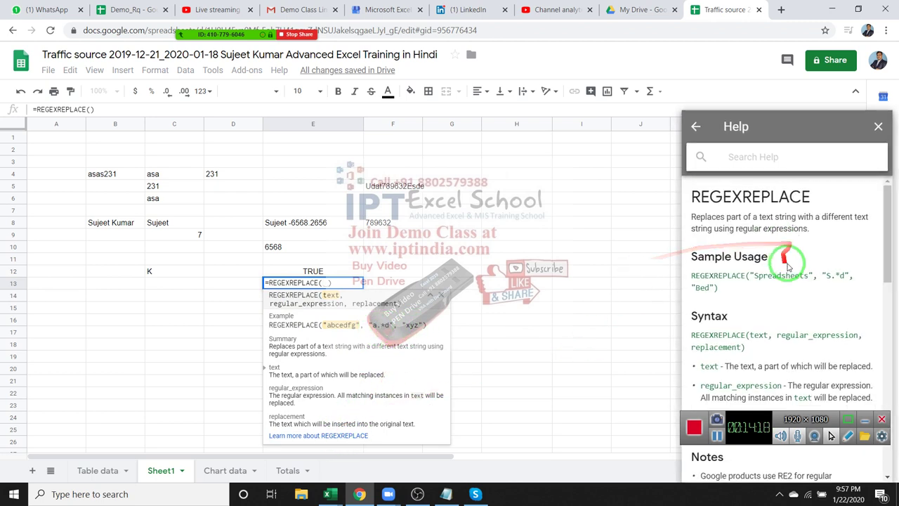
scroll(788, 275, "down", 3)
scroll(787, 274, "down", 5)
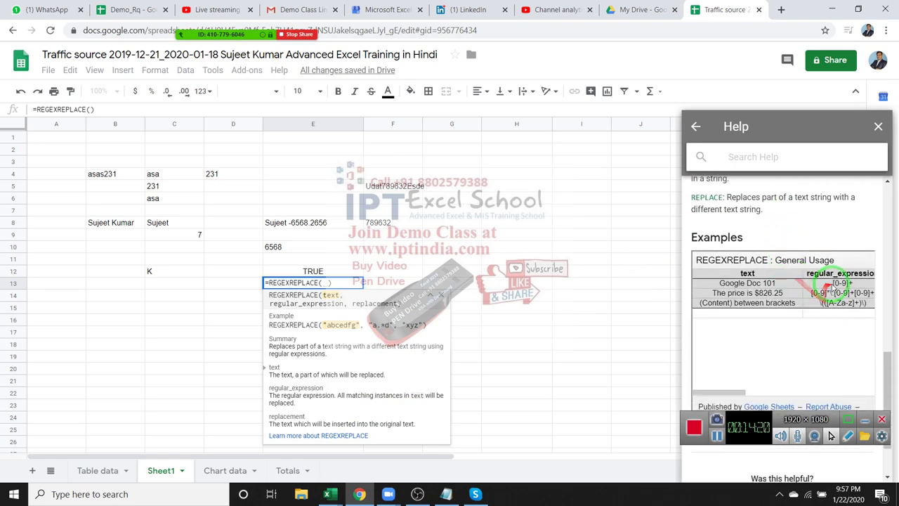
left_click_drag(812, 292, 835, 304)
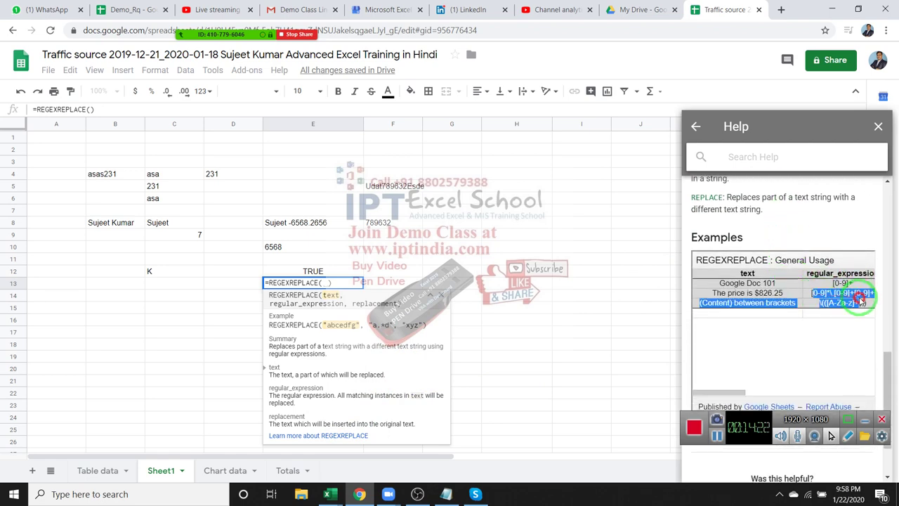
left_click(833, 304)
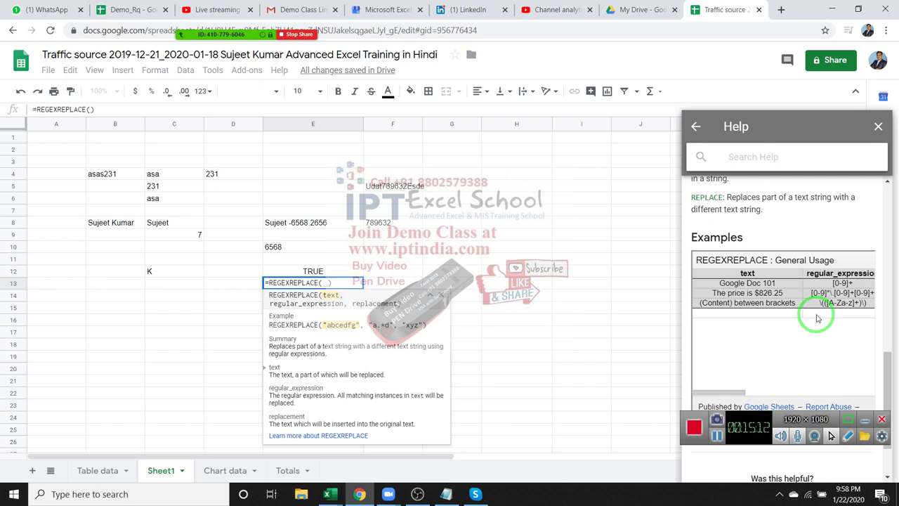
Discard the half-typed REGEXREPLACE formula in E13, leaving the cell empty
left_click_drag(796, 323, 550, 352)
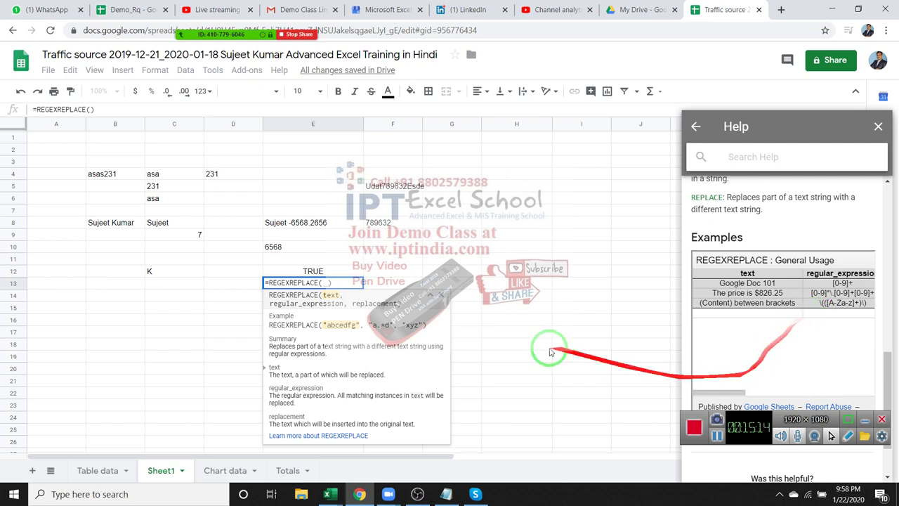
key("Escape")
key("Escape")
left_click_drag(467, 295, 241, 125)
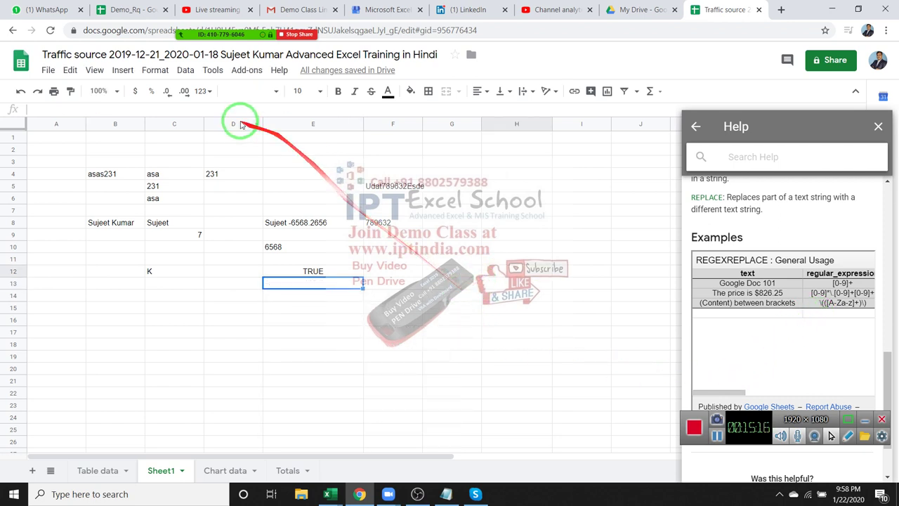
Browse the Insert > Function > Text list down to the SPLIT function
left_click(123, 70)
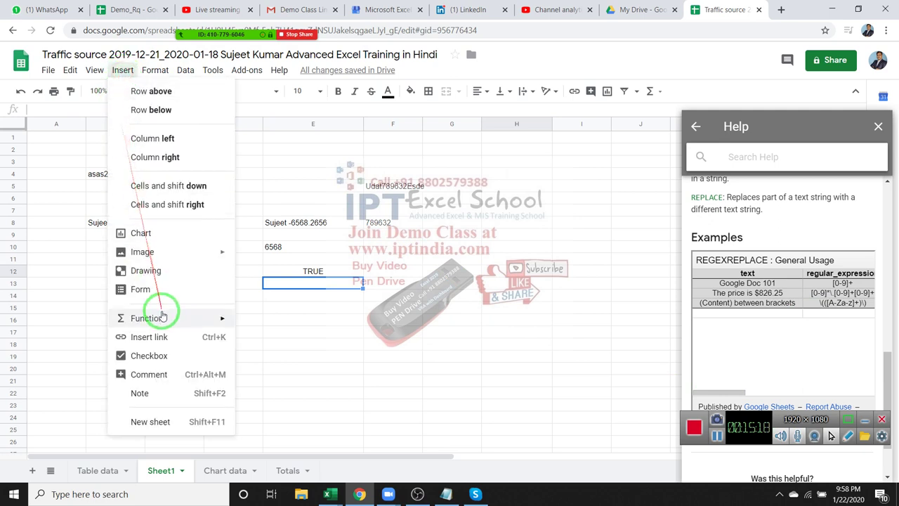
mouse_move(165, 319)
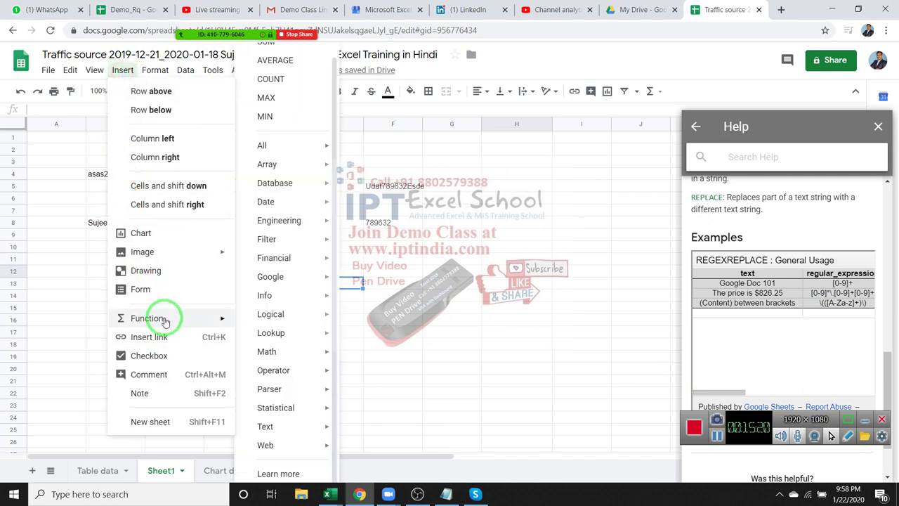
mouse_move(281, 426)
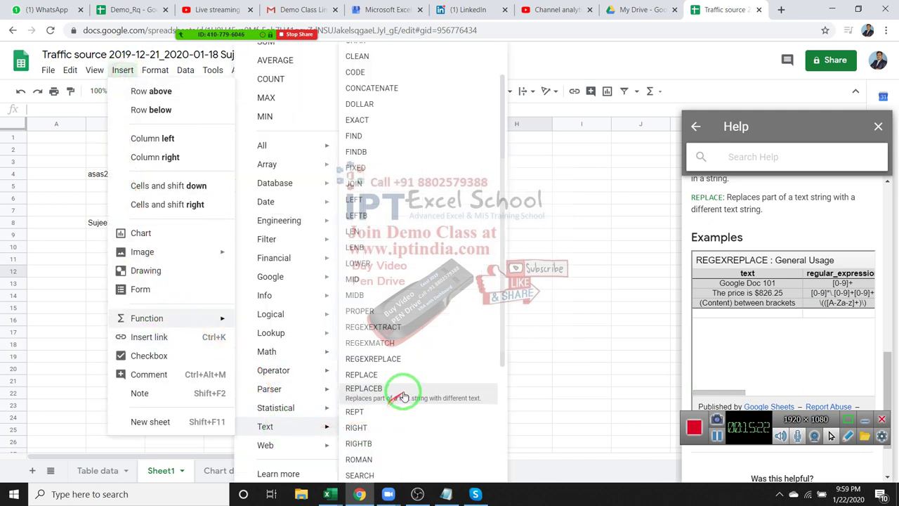
scroll(404, 397, "down", 2)
scroll(409, 397, "down", 1)
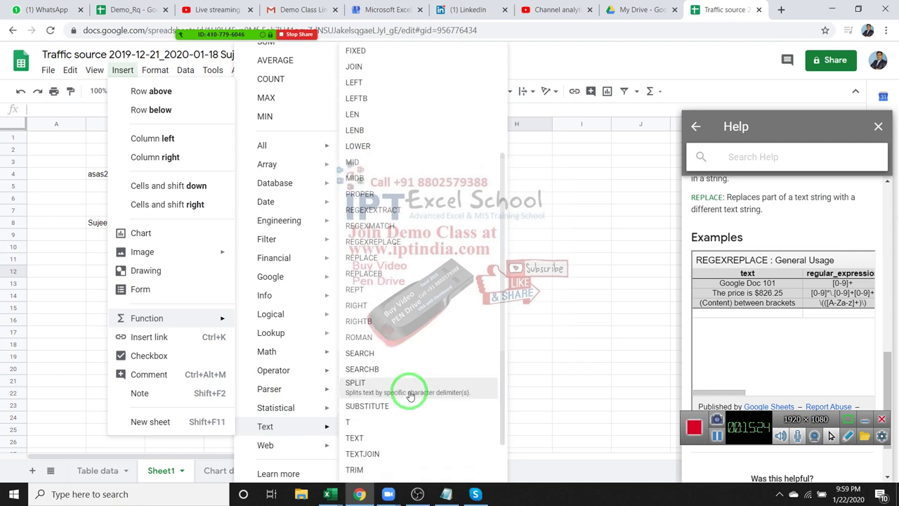
scroll(409, 395, "down", 2)
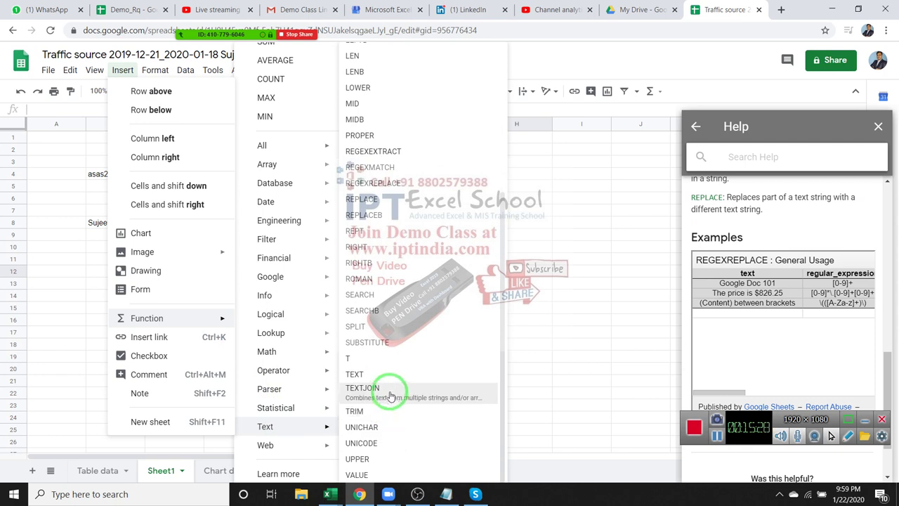
Enter =SPLIT(B8," ",true,True) in E13 to split B8's name across E13 and F13
left_click(362, 327)
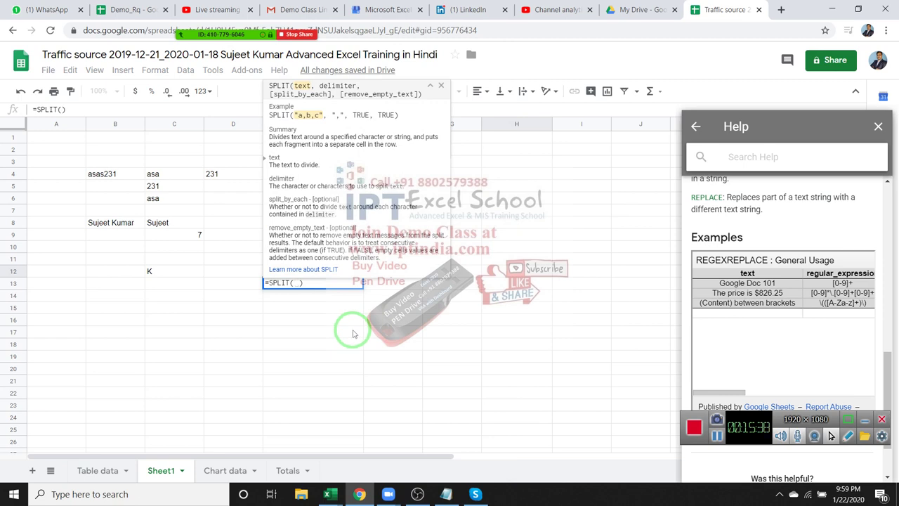
left_click(105, 225)
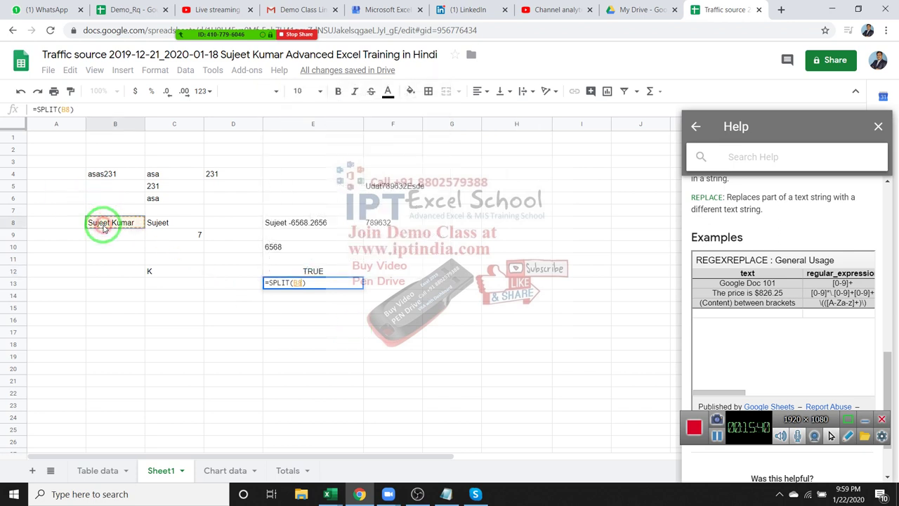
type(",")
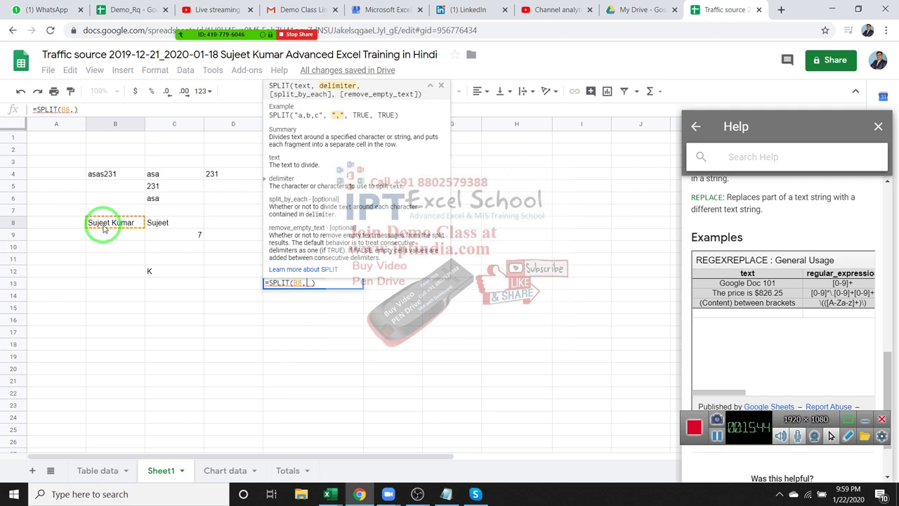
type("\" \"")
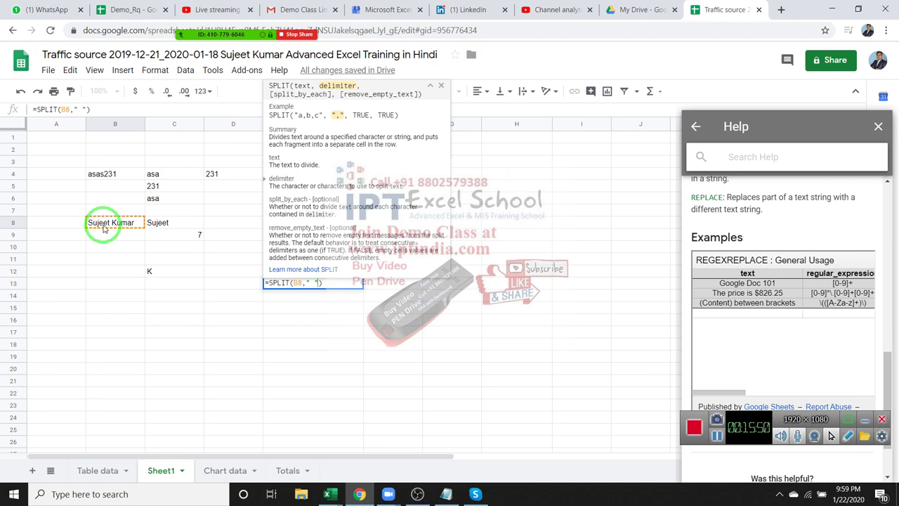
type(",")
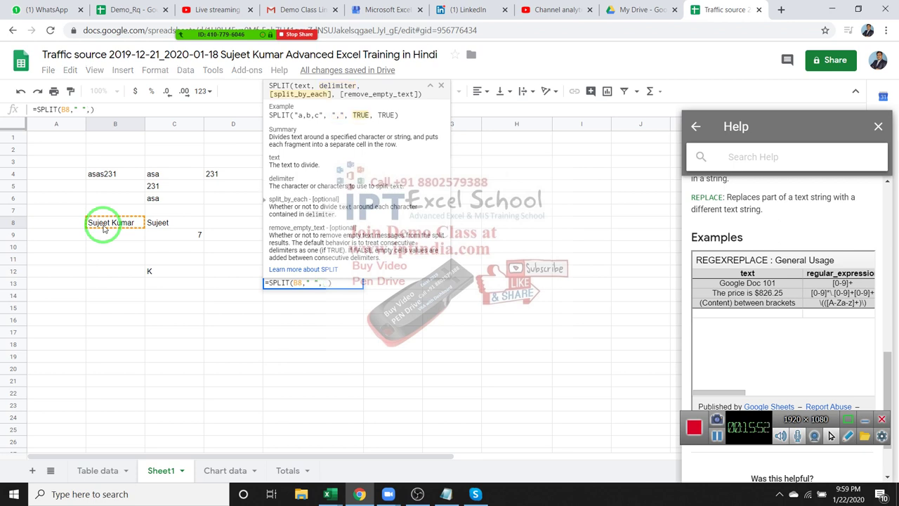
type("tru")
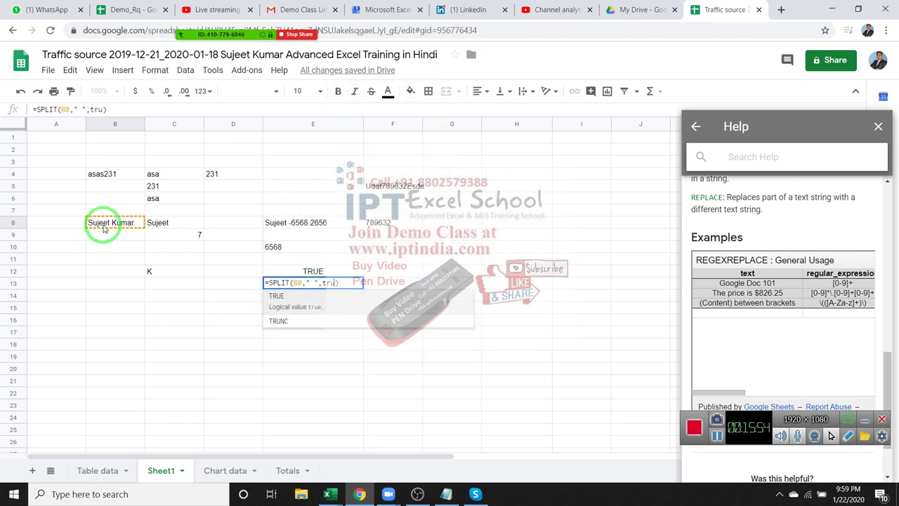
type("e")
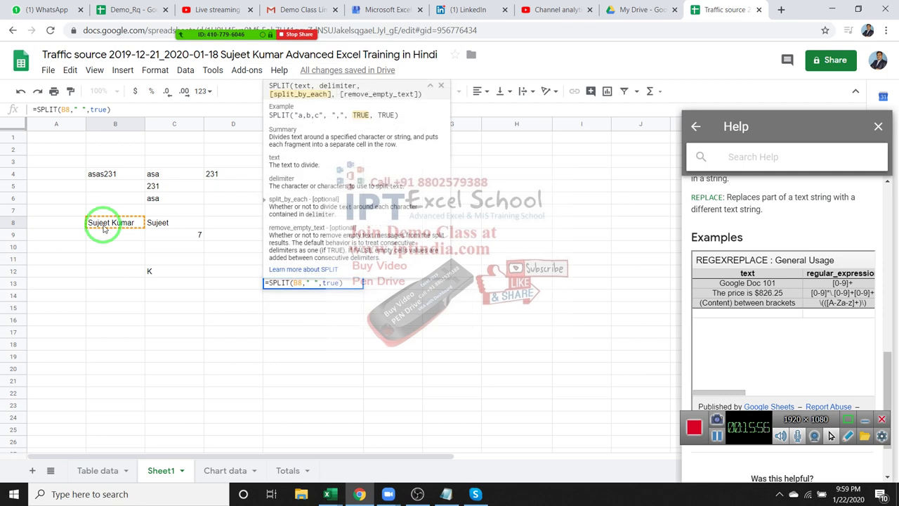
type(",")
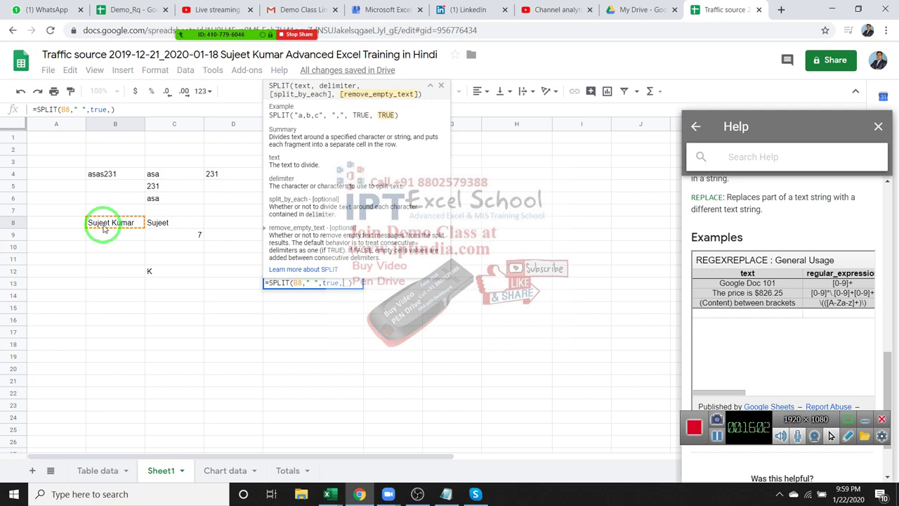
type("True")
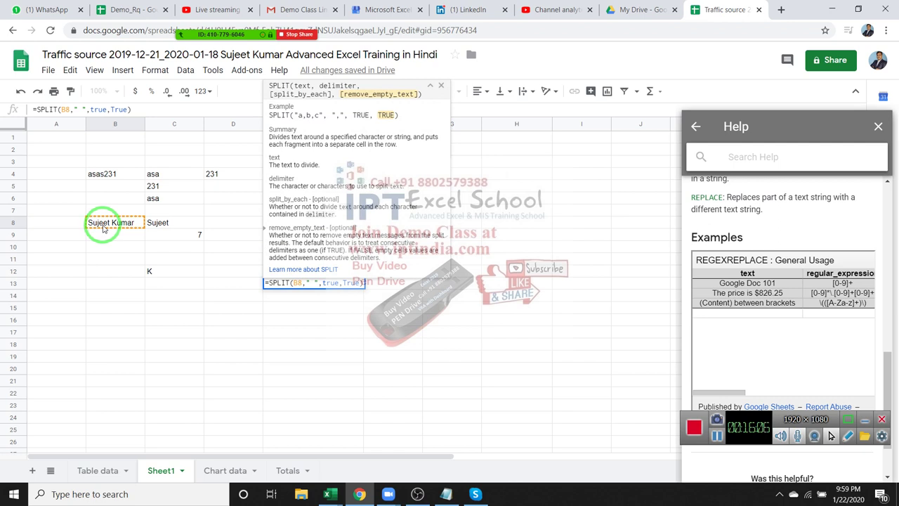
key("Return")
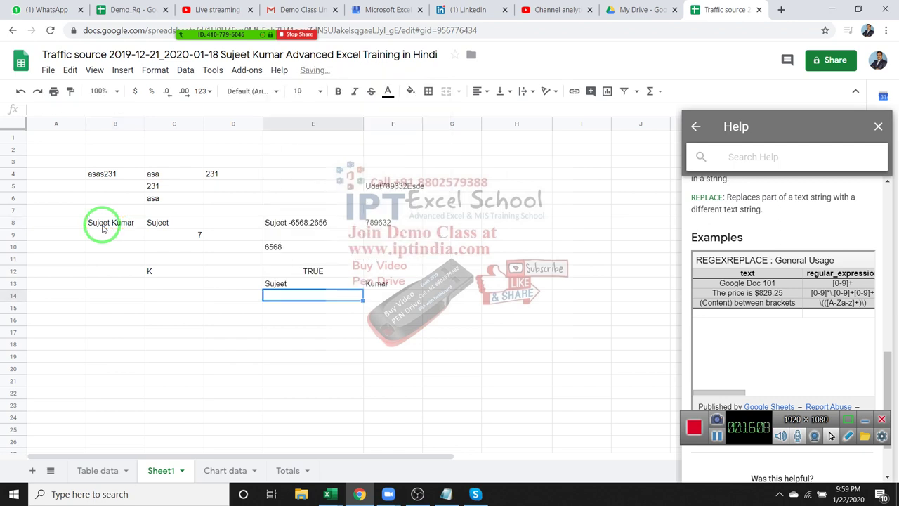
Check both split result cells and the original name in B8
key("Up")
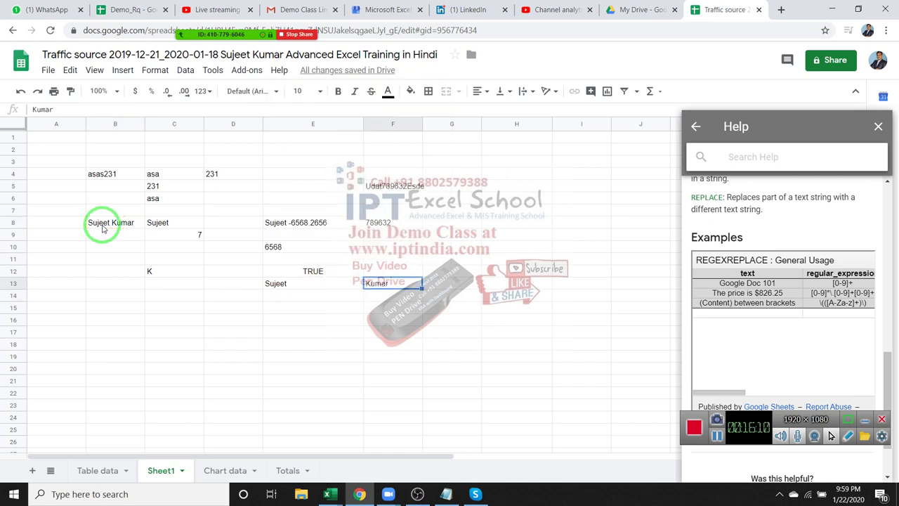
key("Left")
key("Left")
key("Left")
key("Up")
key("Up")
key("Up")
key("Up")
key("Up")
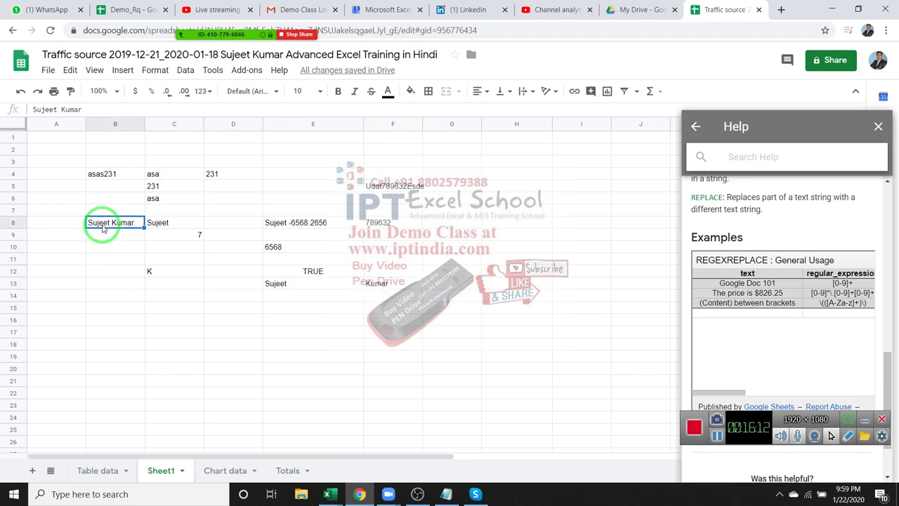
On the Table data sheet, start a SPLIT formula in cell B4
left_click(104, 471)
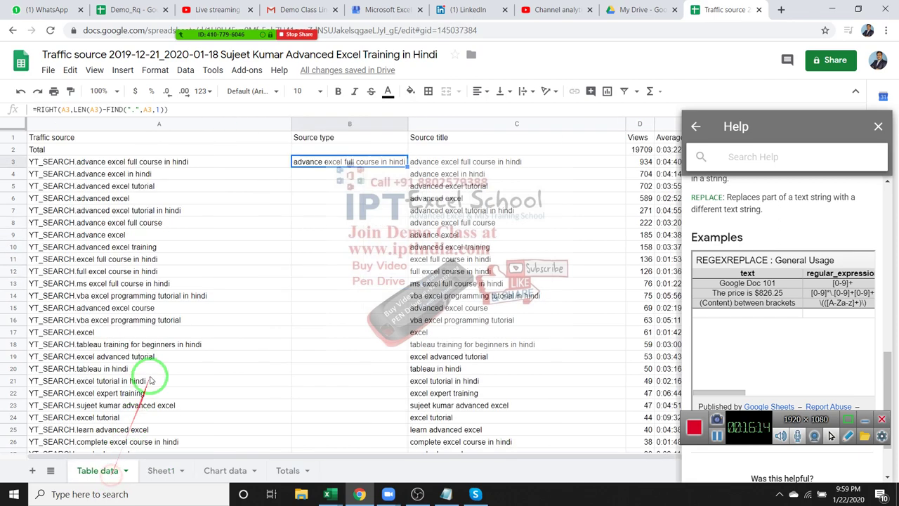
left_click(349, 176)
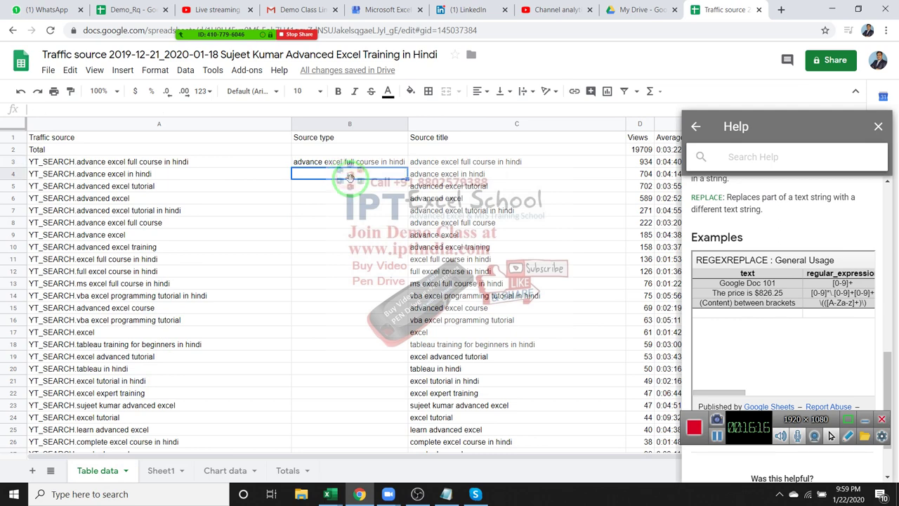
type("=s")
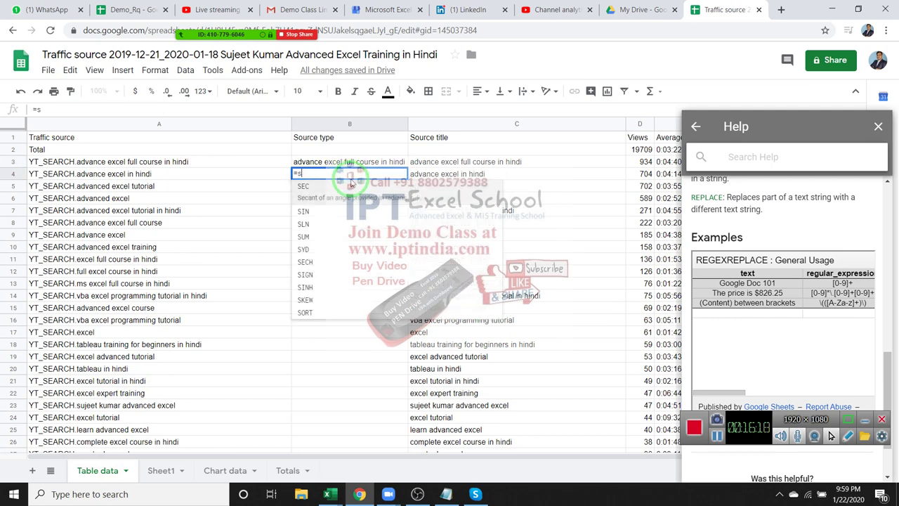
type("p")
key("Tab")
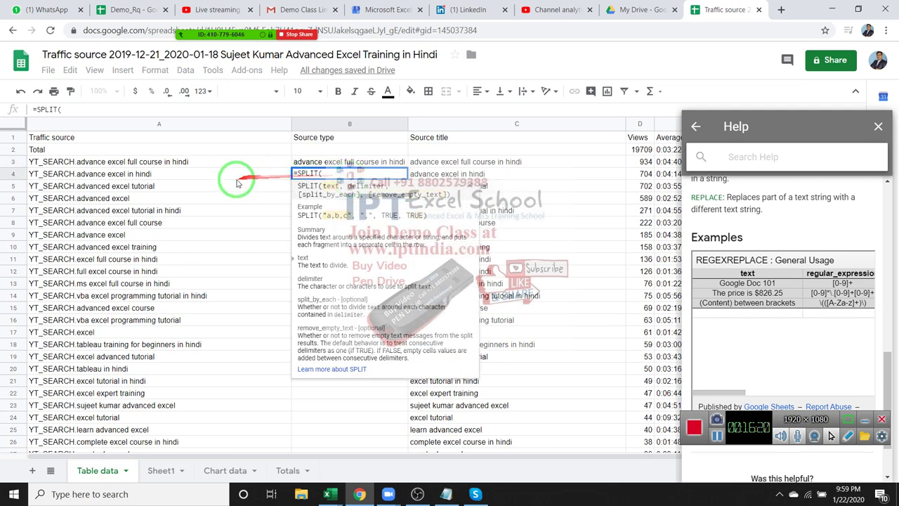
Complete =SPLIT(A4,".",FALSE,true) in B4 and review its #REF! result
left_click(227, 177)
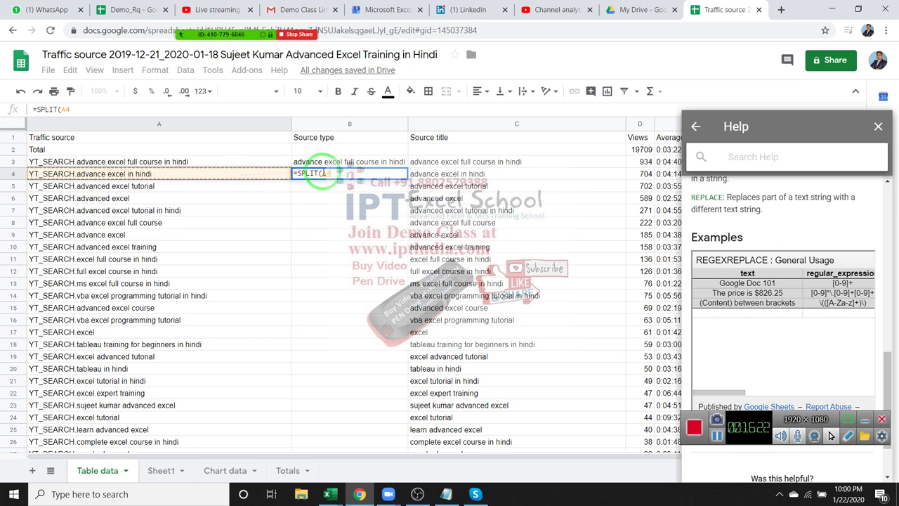
type(",\".")
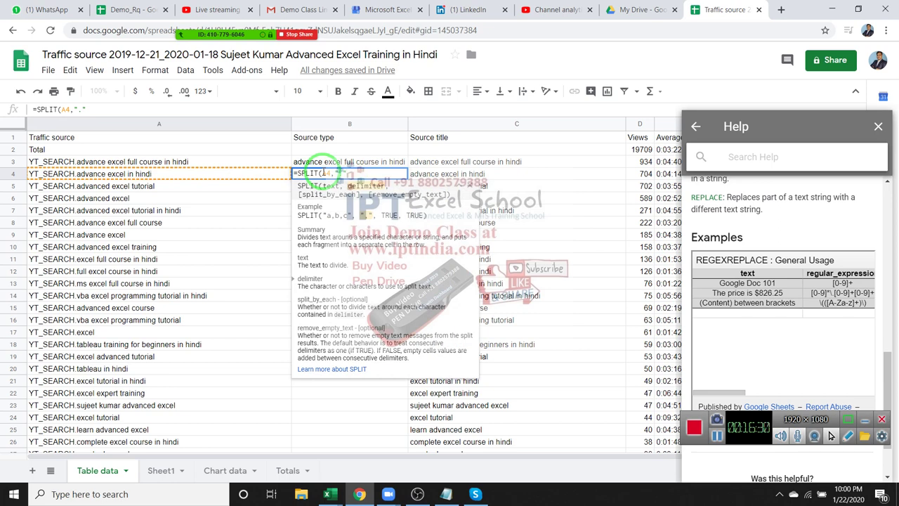
type(",")
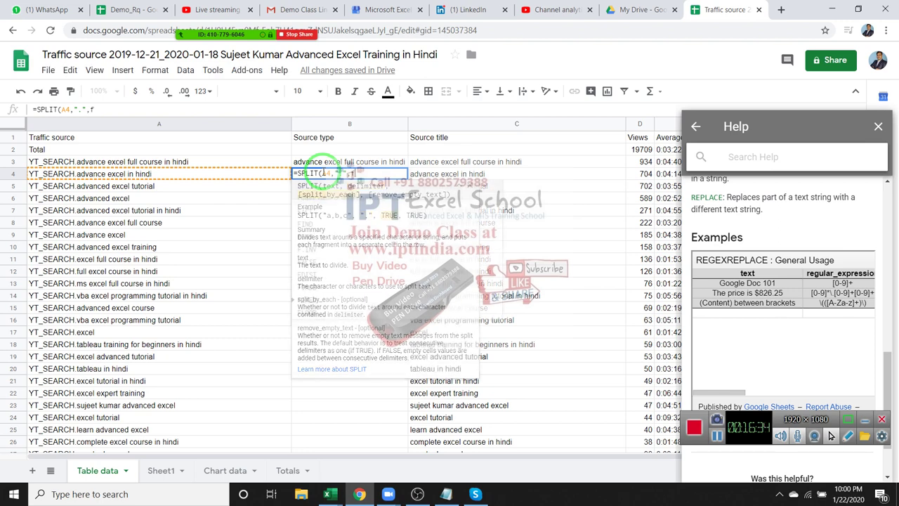
type("fal")
key("Tab")
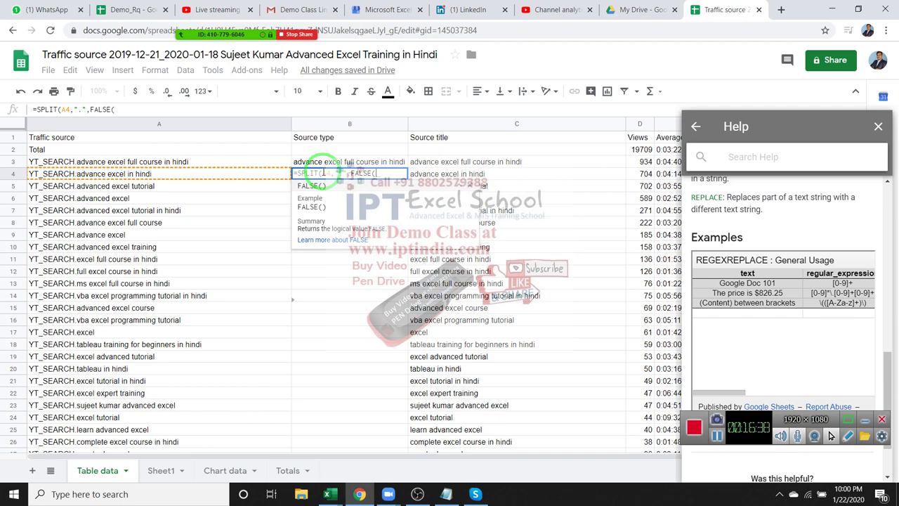
key("BackSpace")
type(",")
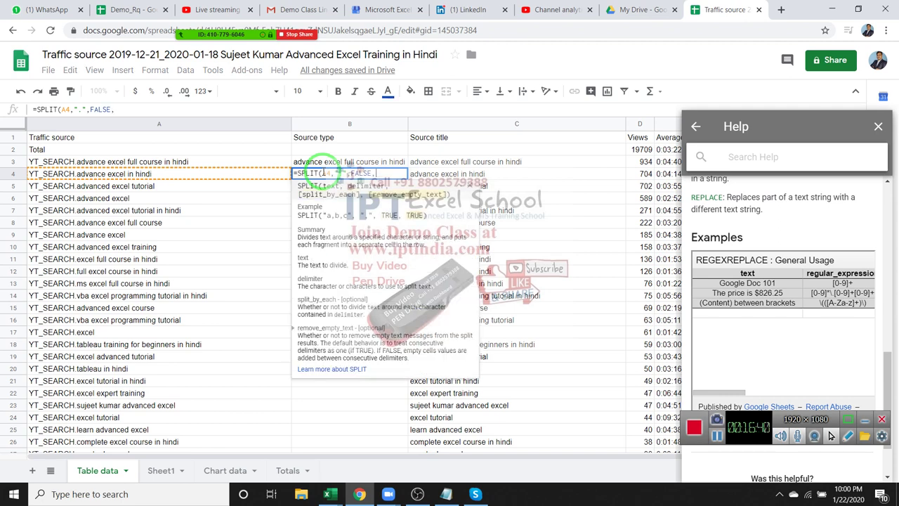
type("t")
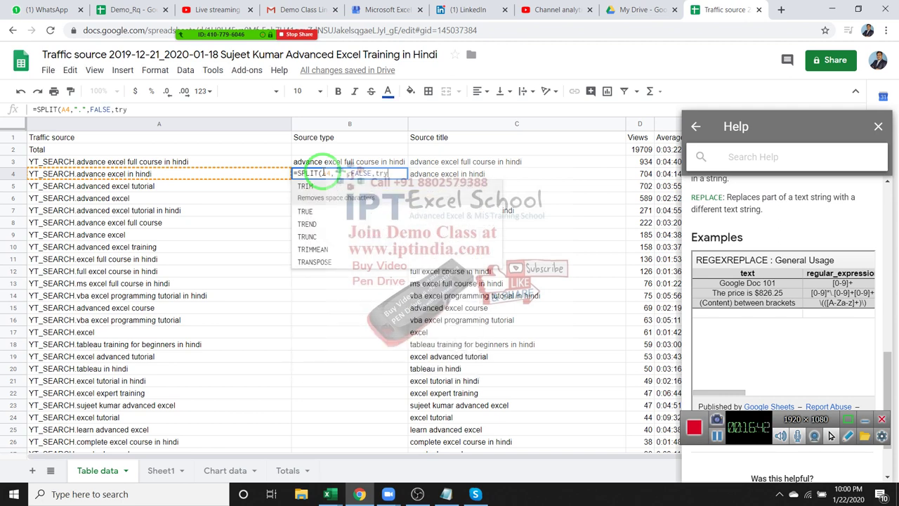
type("rue")
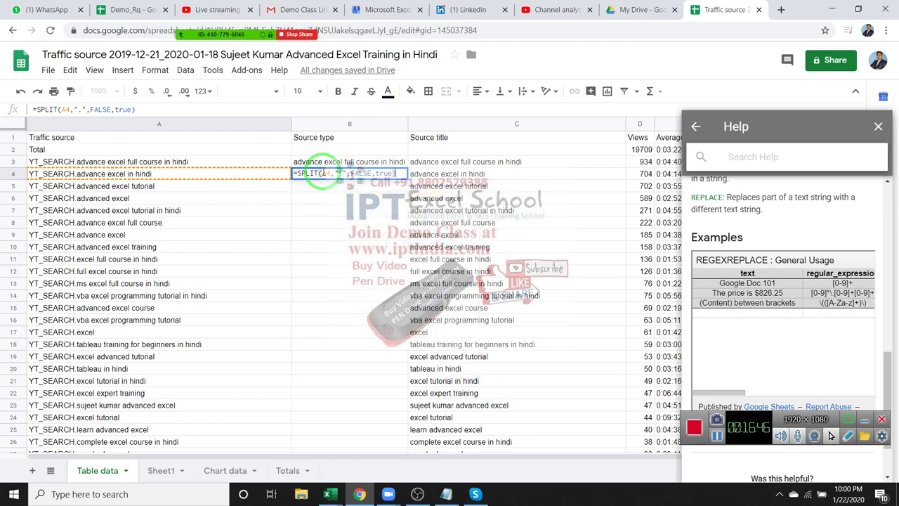
key("Return")
left_click(323, 175)
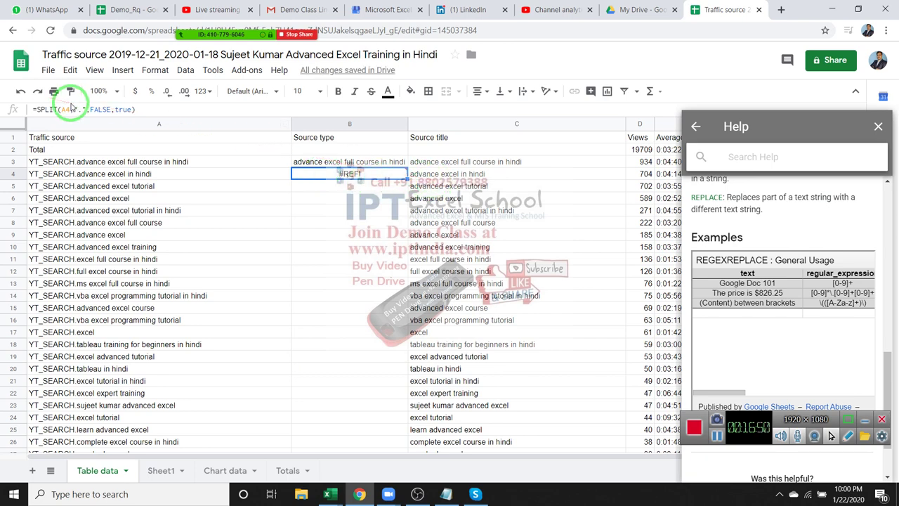
Change FALSE to true so B4 holds =SPLIT(A4,".",true,true)
double_click(99, 111)
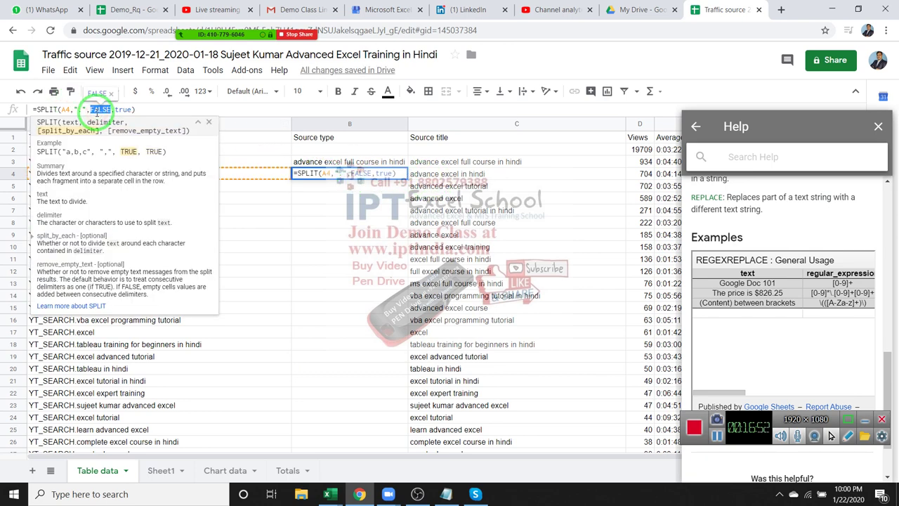
type("true")
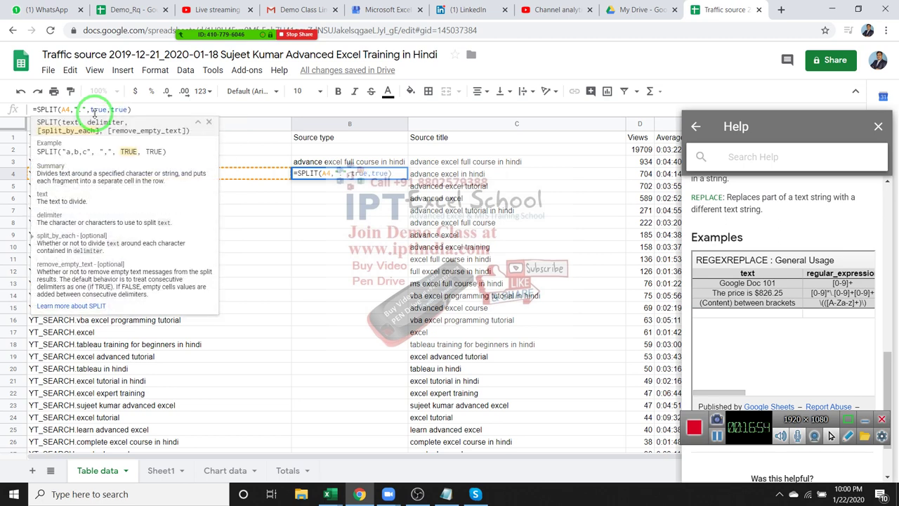
key("Return")
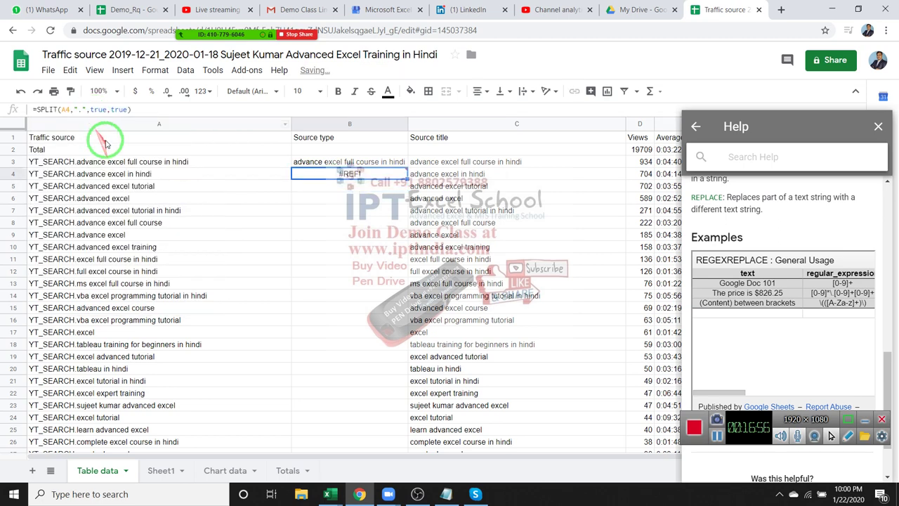
Clear C4 so the split result can spill, then review row 4
left_click(426, 175)
key("Delete")
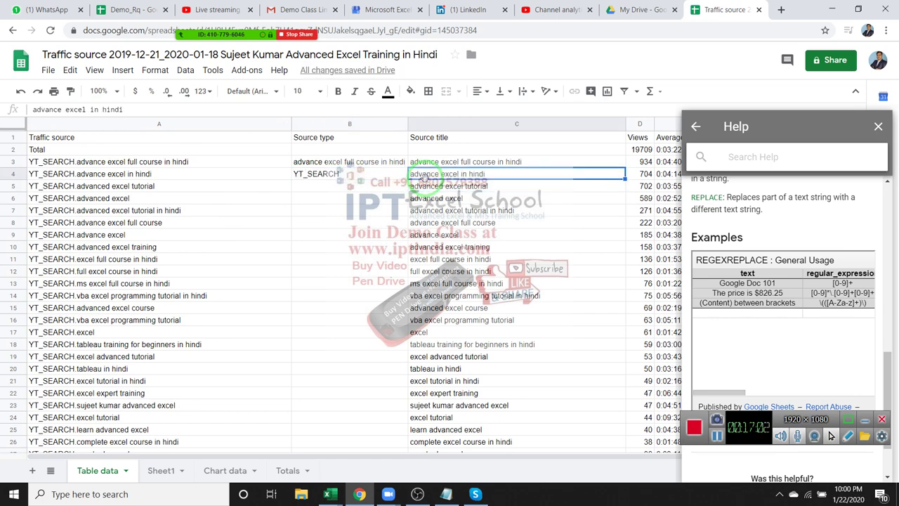
key("Left")
key("Right")
key("Left")
key("Right")
key("Left")
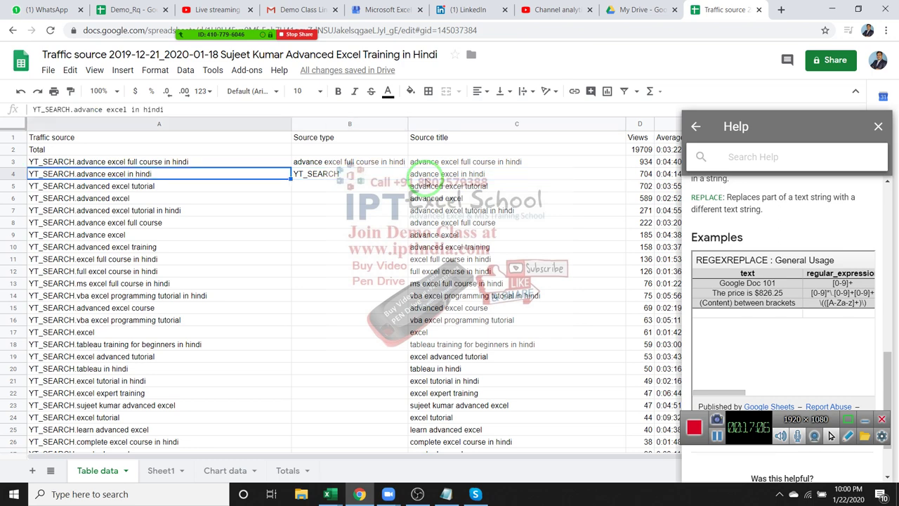
Delete B4's SPLIT formula, undo the deletion, then move to the cell below
key("Delete")
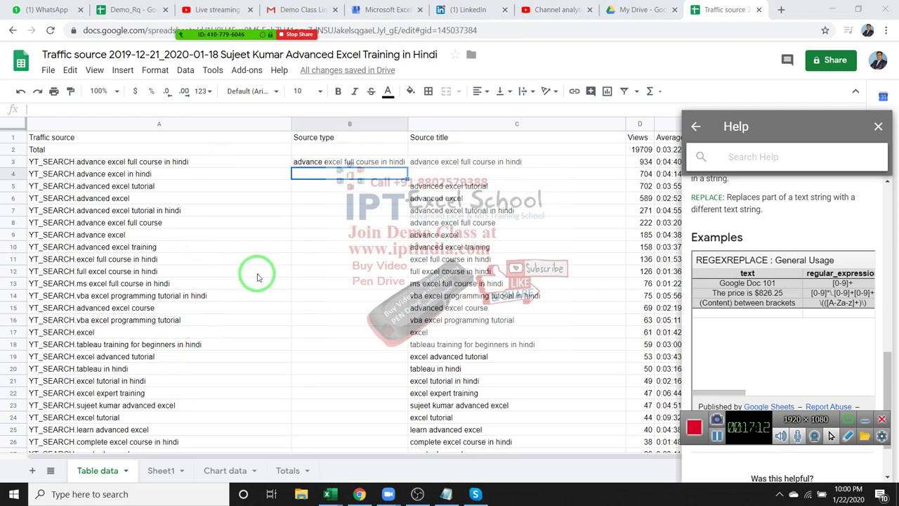
key("ctrl+z")
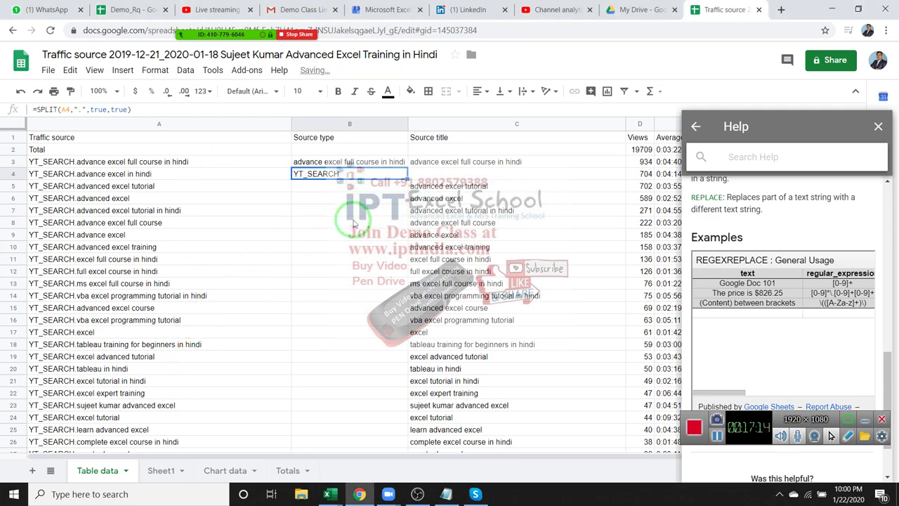
mouse_move(349, 181)
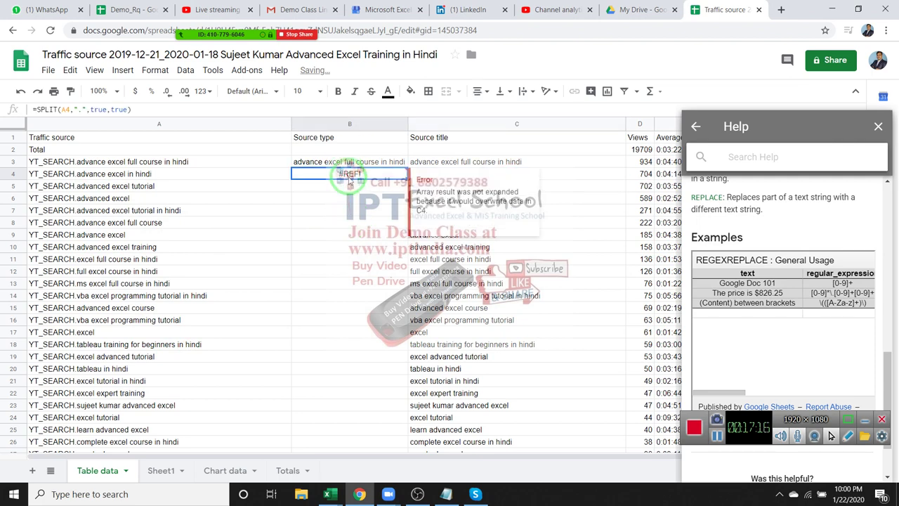
left_click(349, 198)
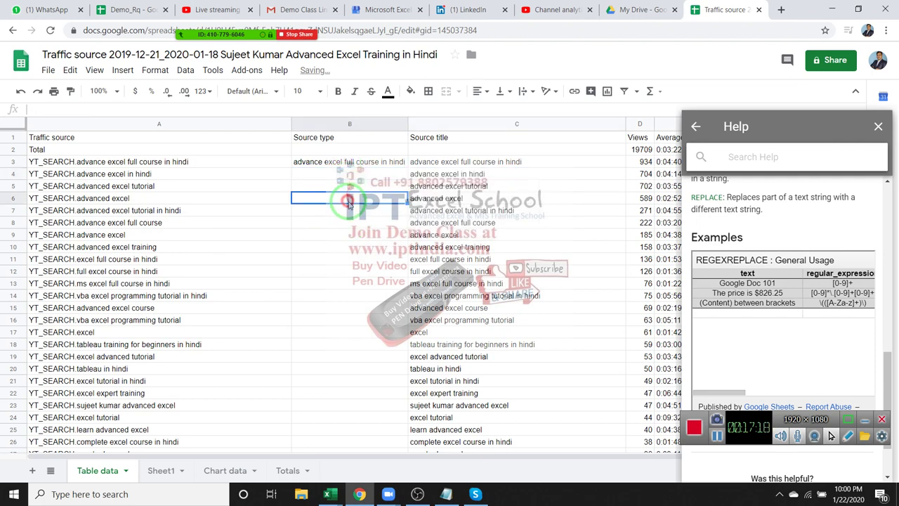
left_click(123, 70)
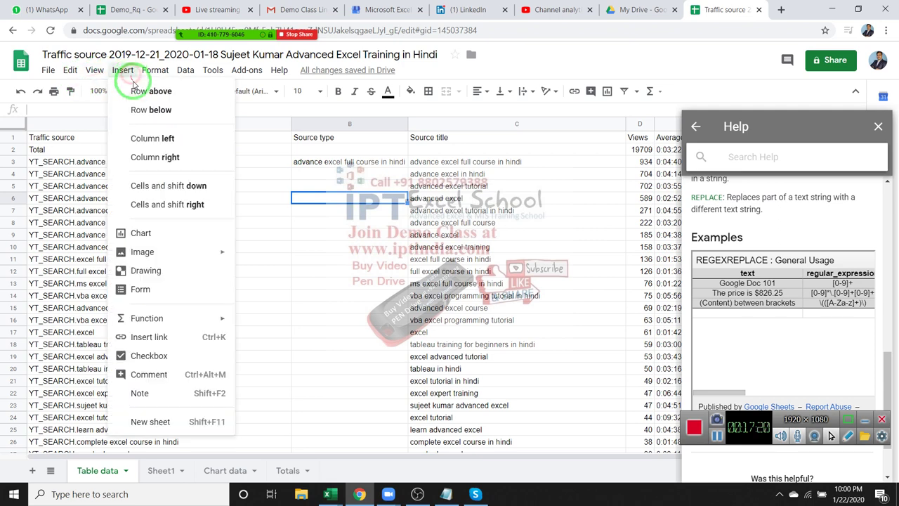
left_click(174, 318)
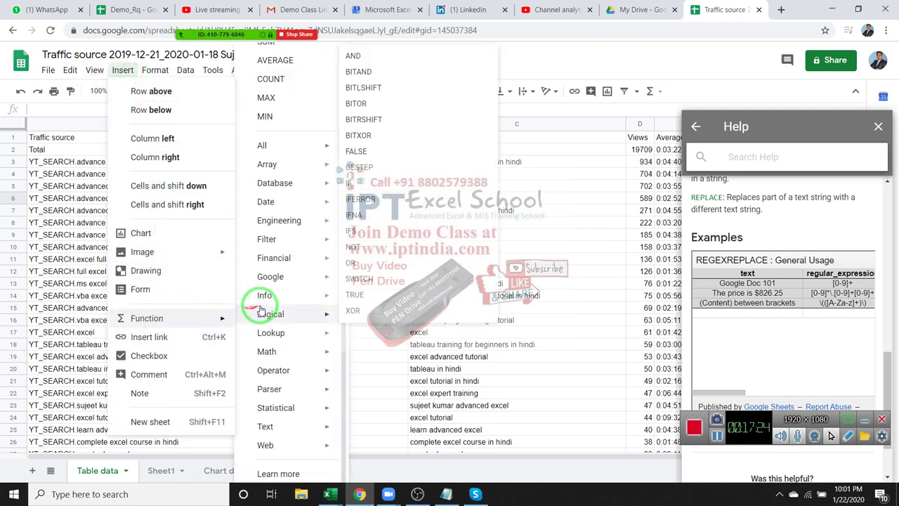
mouse_move(279, 406)
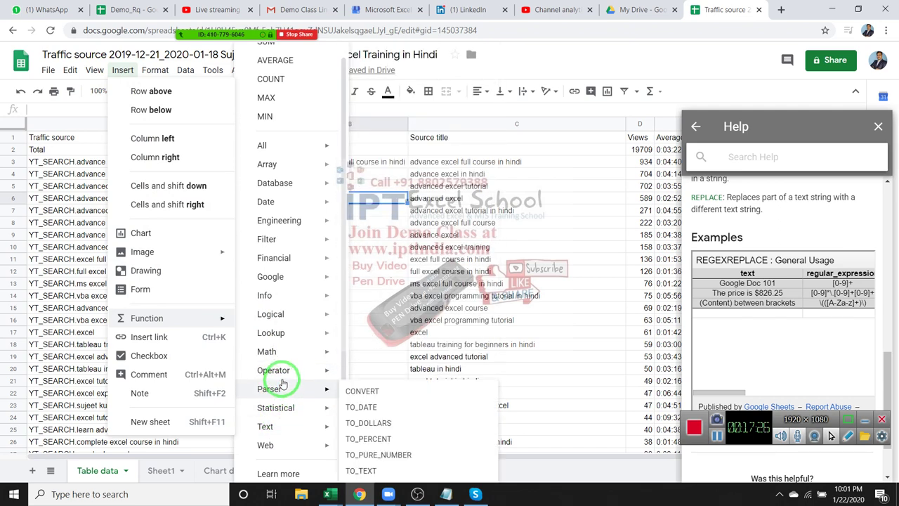
mouse_move(282, 379)
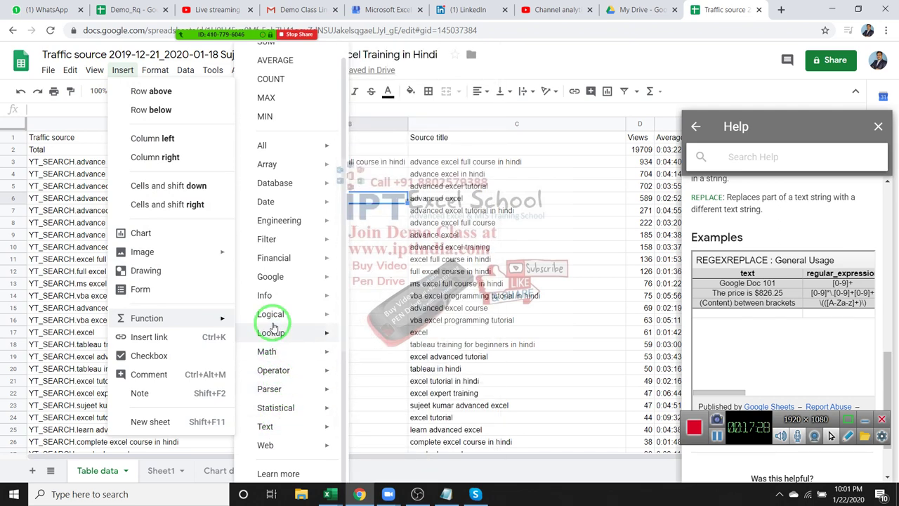
mouse_move(274, 324)
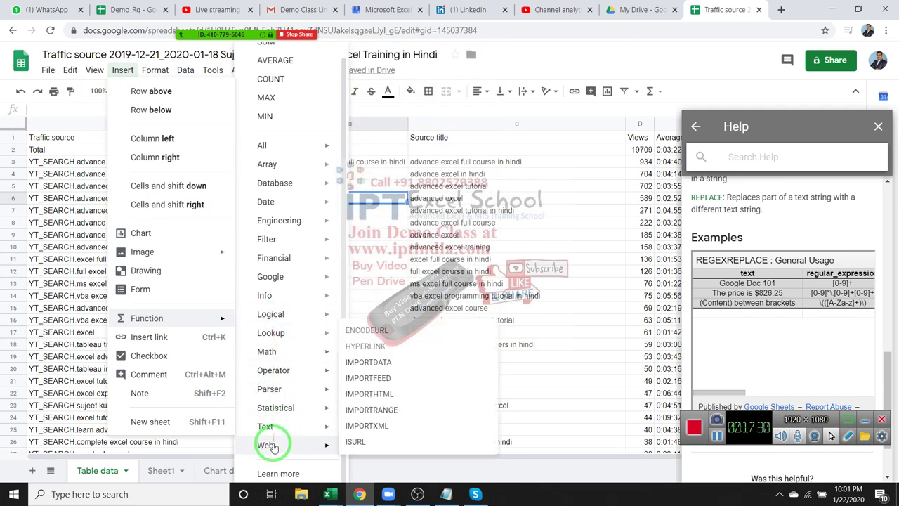
mouse_move(274, 431)
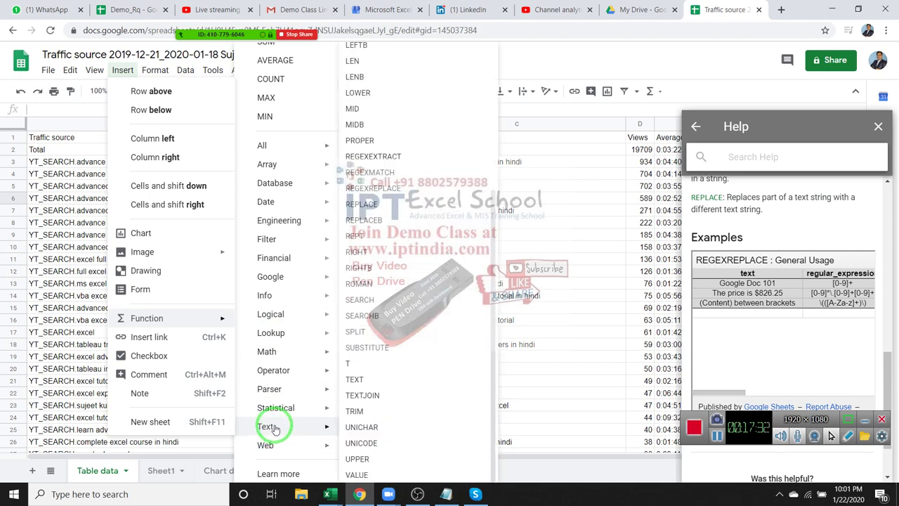
mouse_move(277, 209)
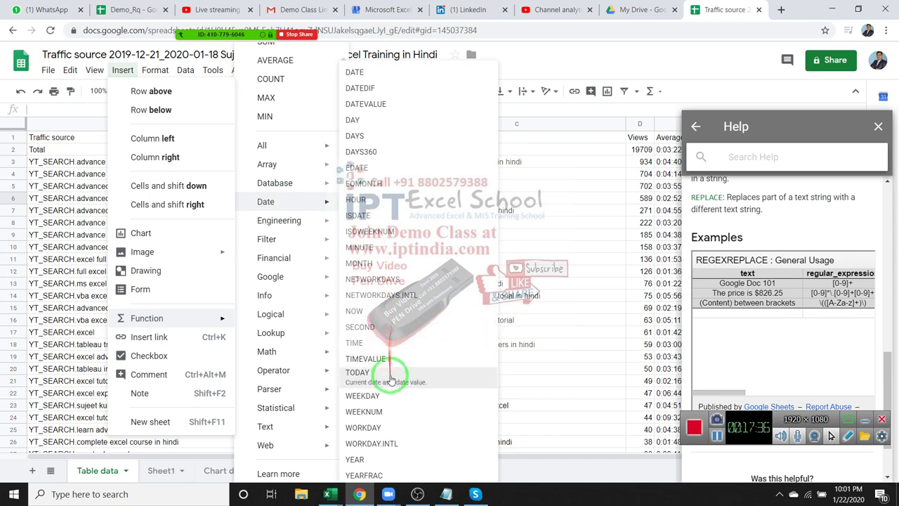
left_click(532, 469)
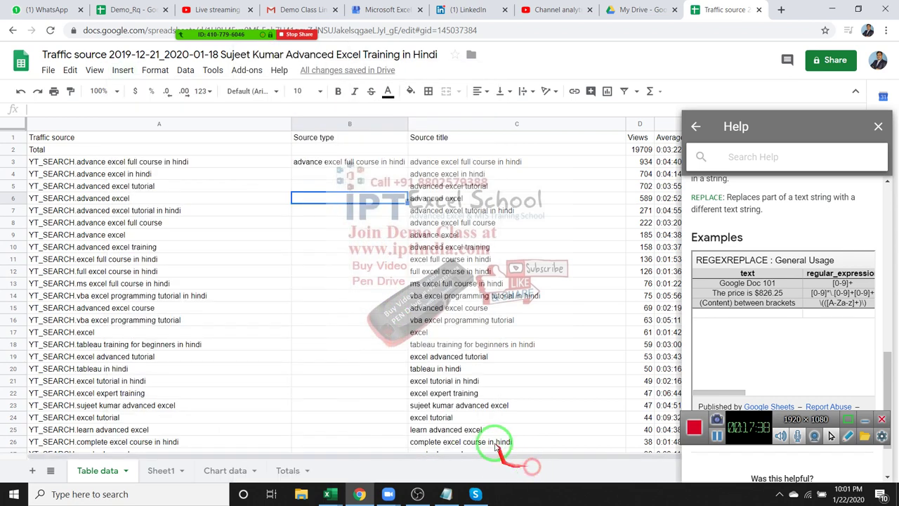
Stop screen sharing and end the Zoom meeting for all participants
left_click(300, 35)
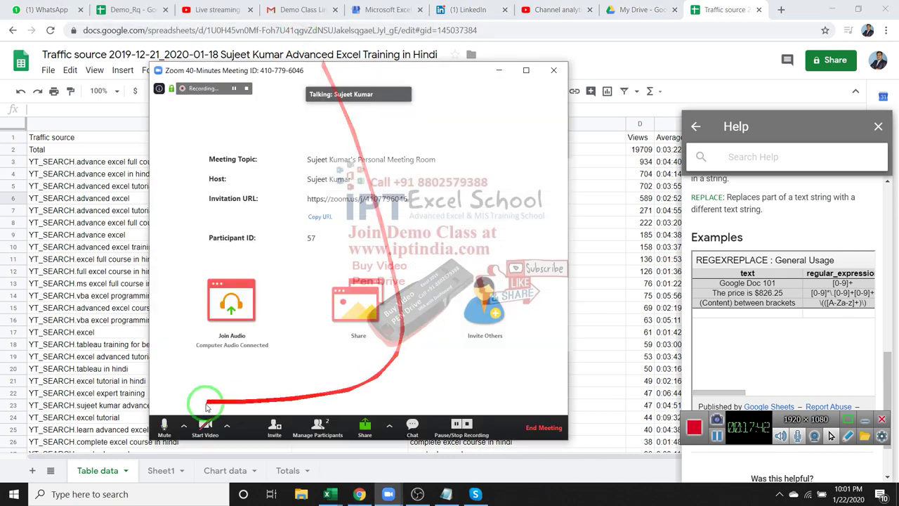
left_click(554, 71)
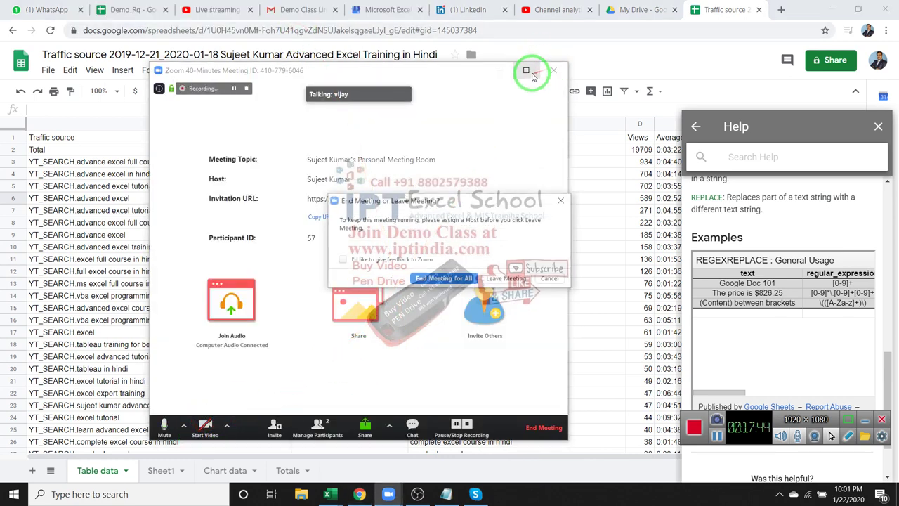
left_click(447, 278)
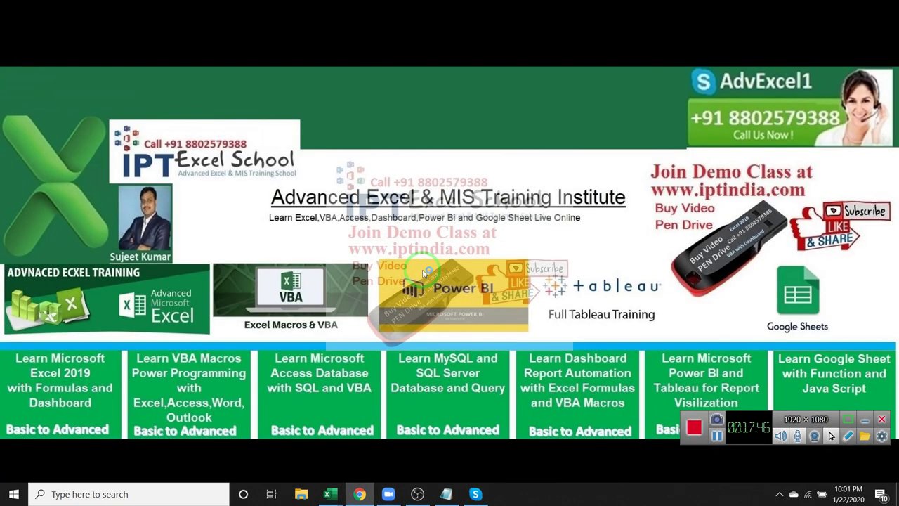